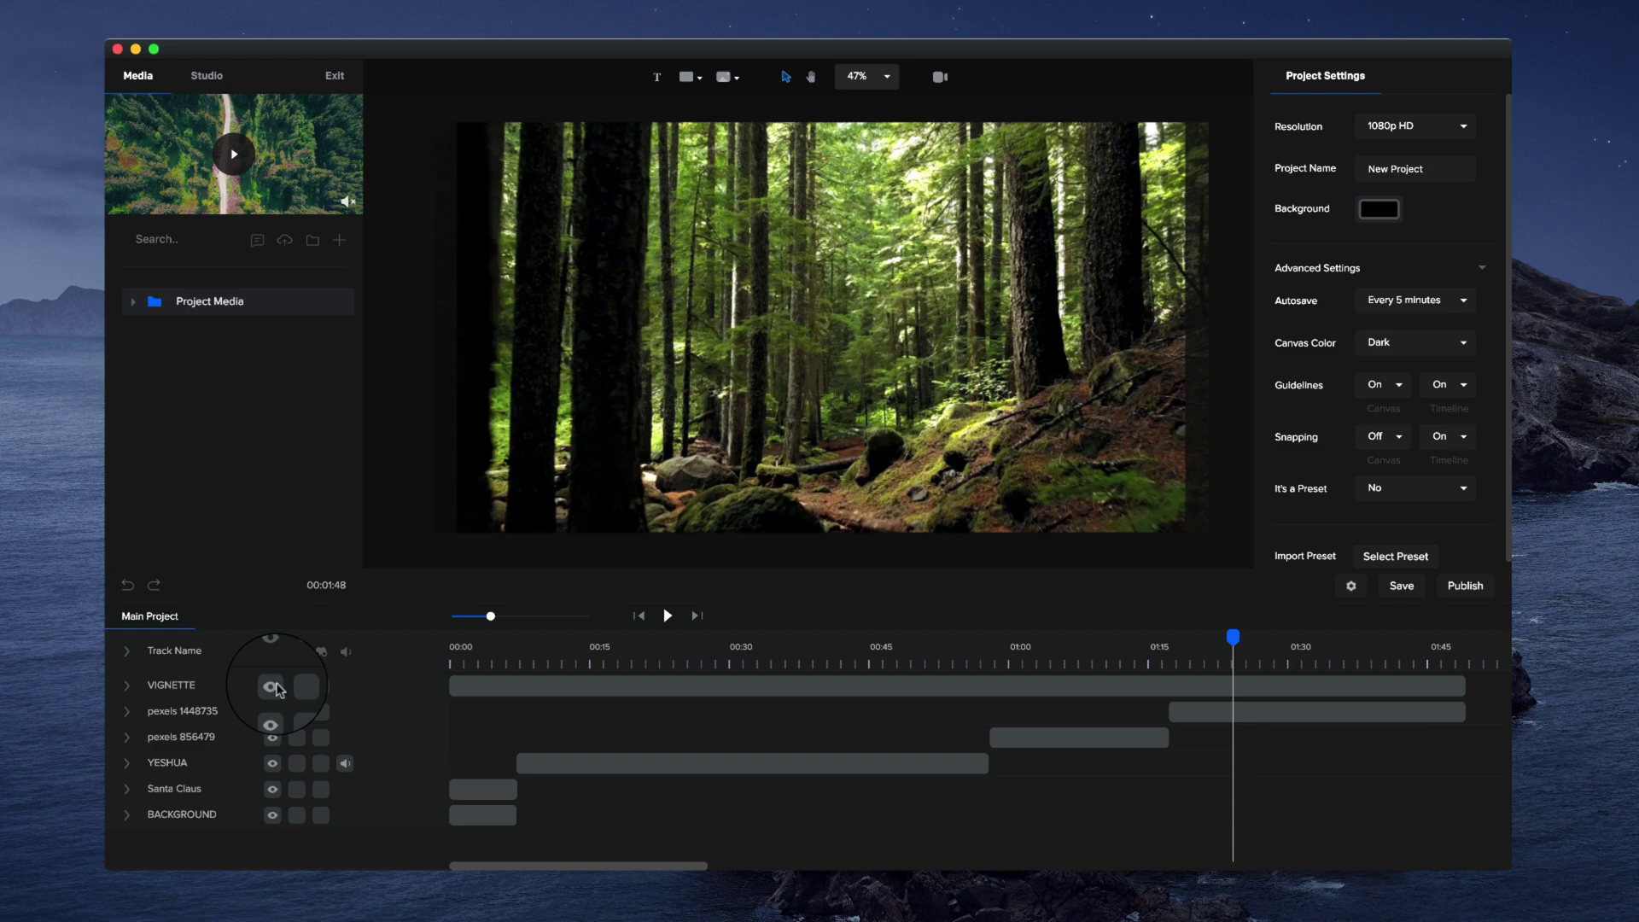
# Toggle the existing vignette layer off and on while playing the preview to compare
pyautogui.click(271, 687)
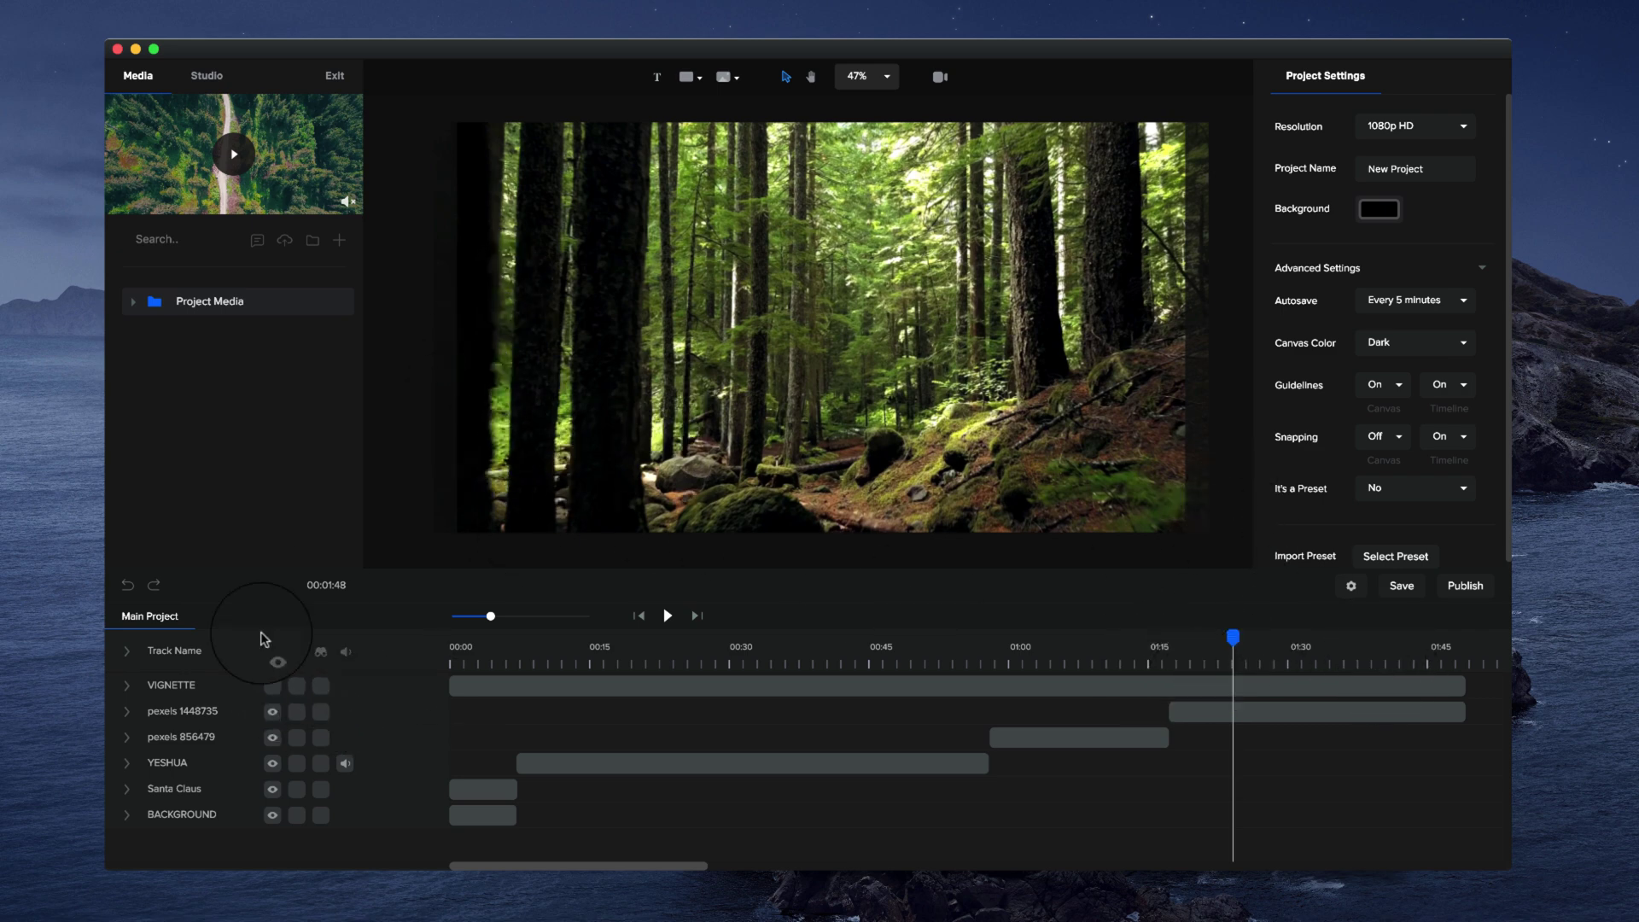
pyautogui.click(274, 691)
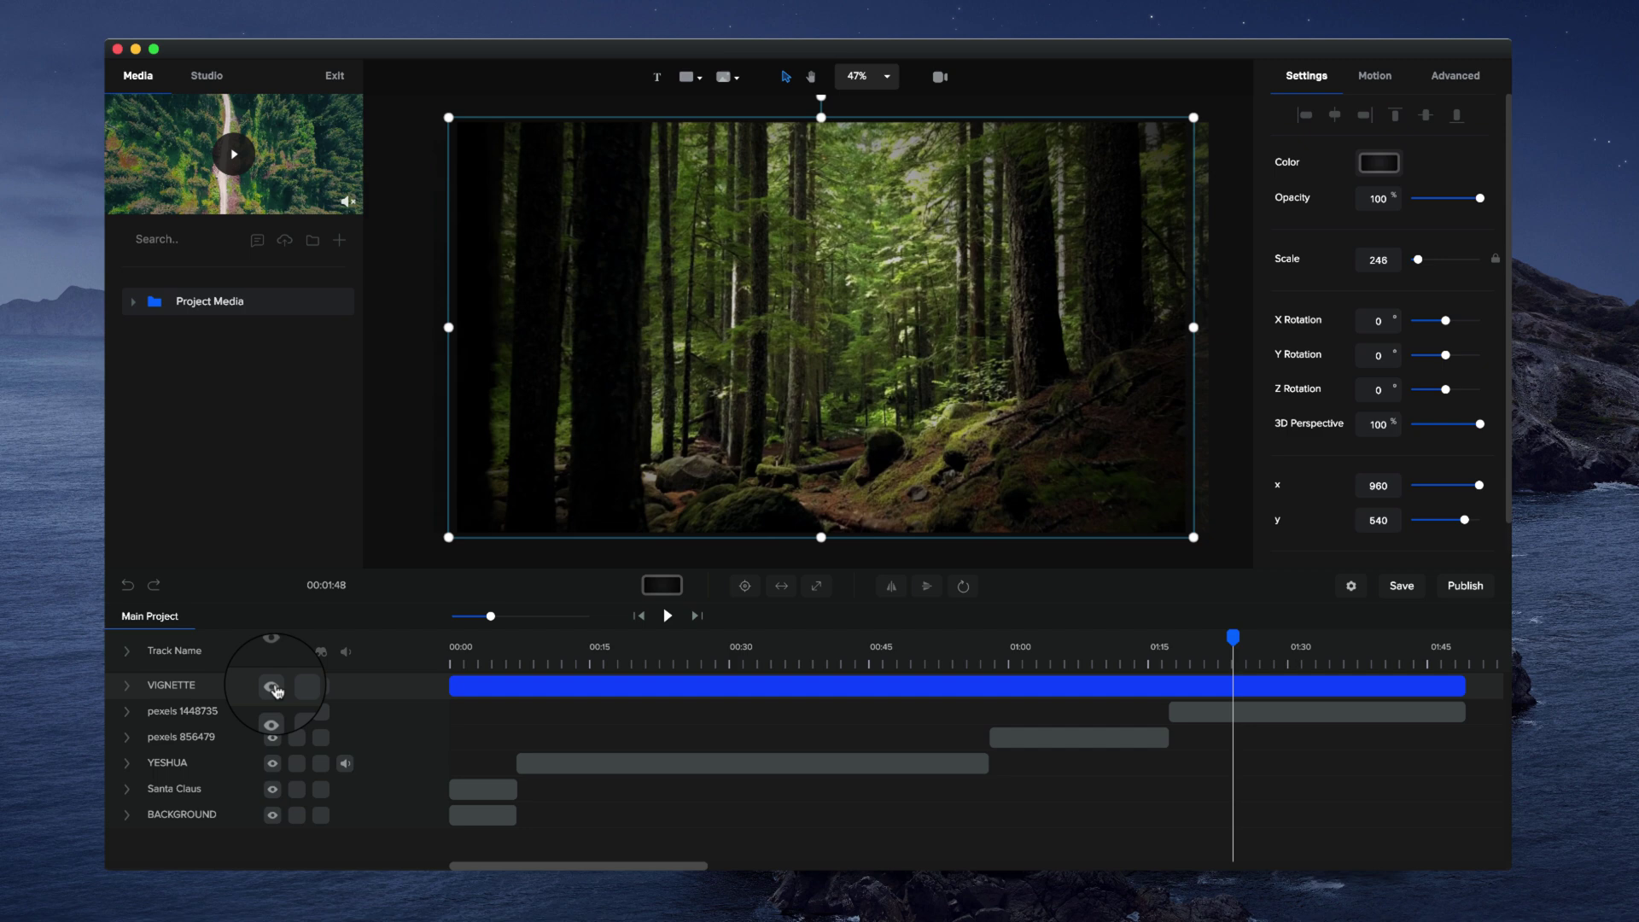
pyautogui.click(665, 617)
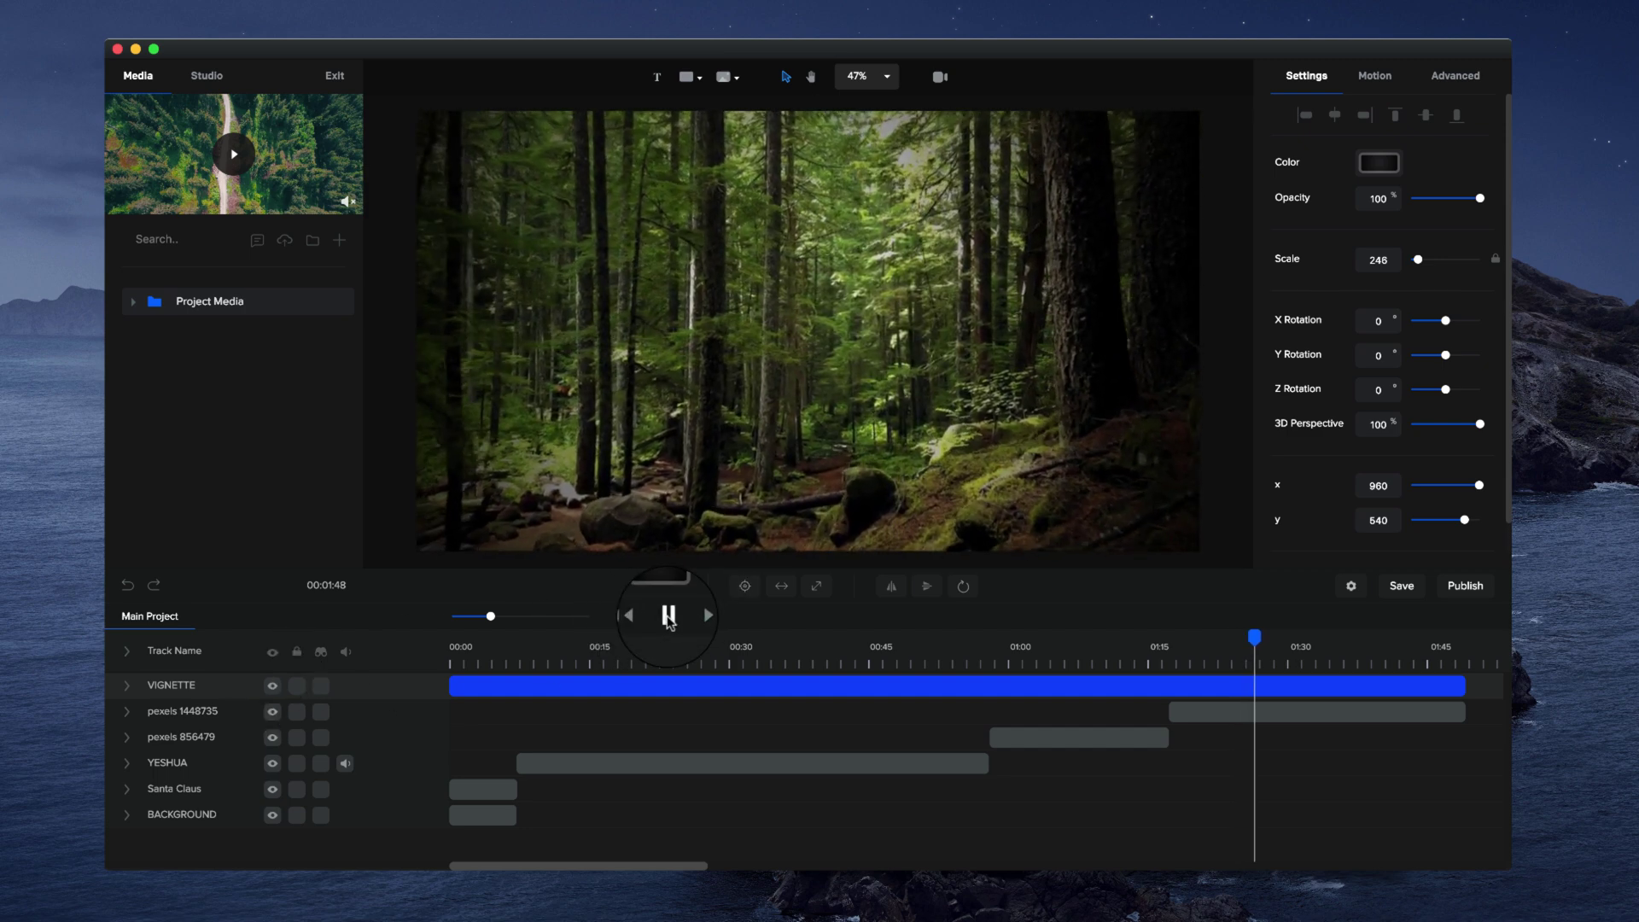
pyautogui.click(667, 618)
pyautogui.click(273, 684)
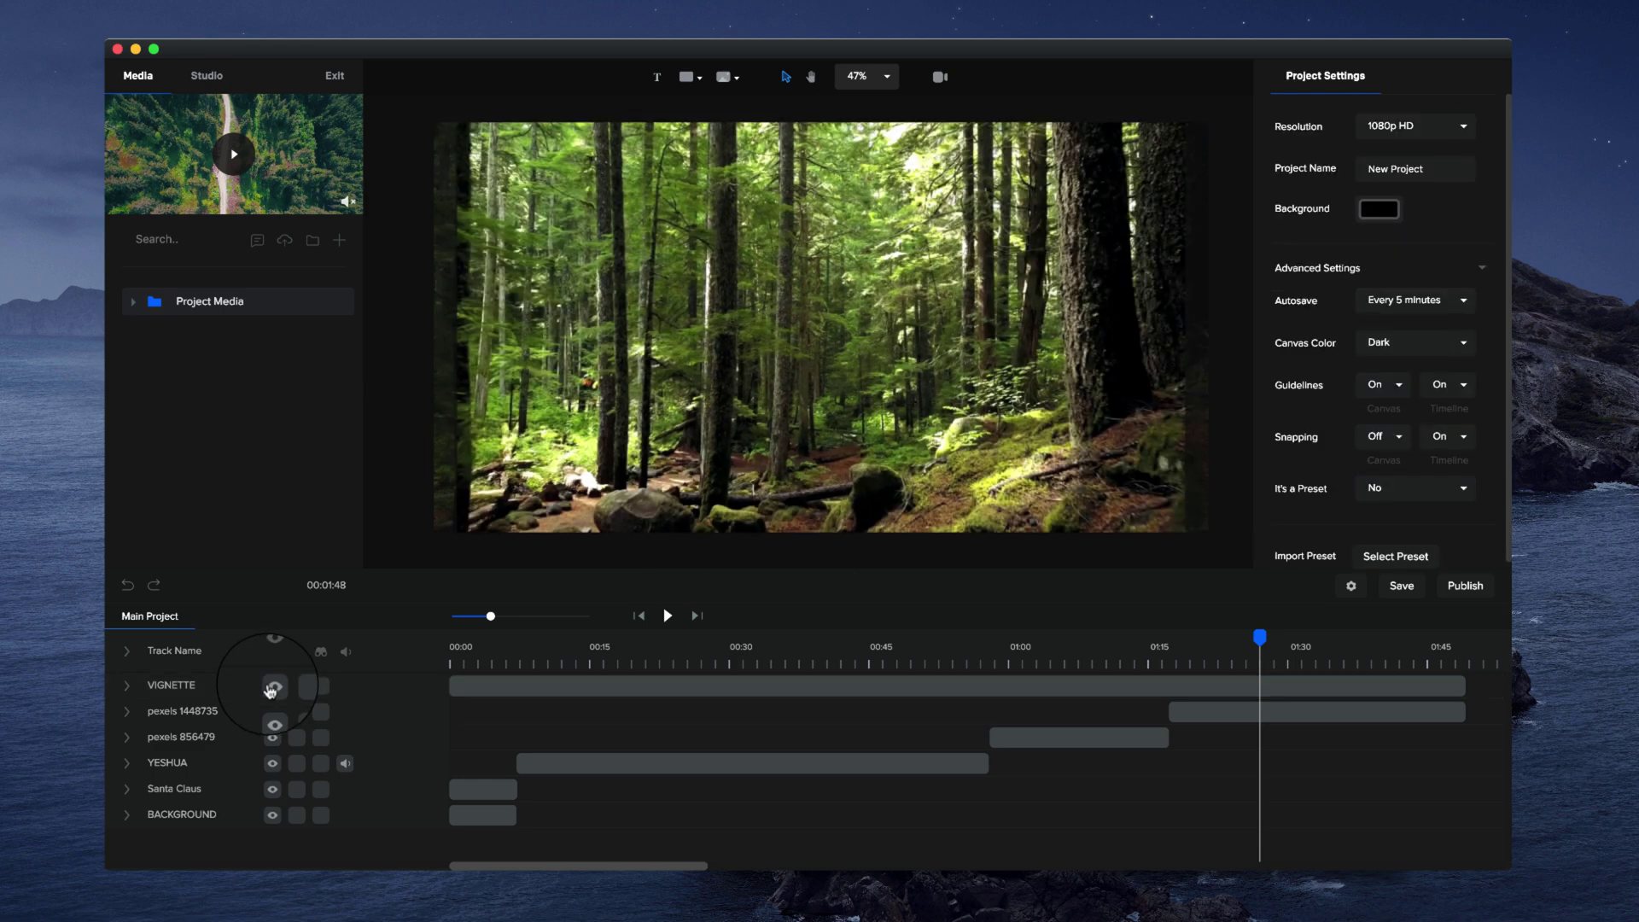
pyautogui.click(667, 618)
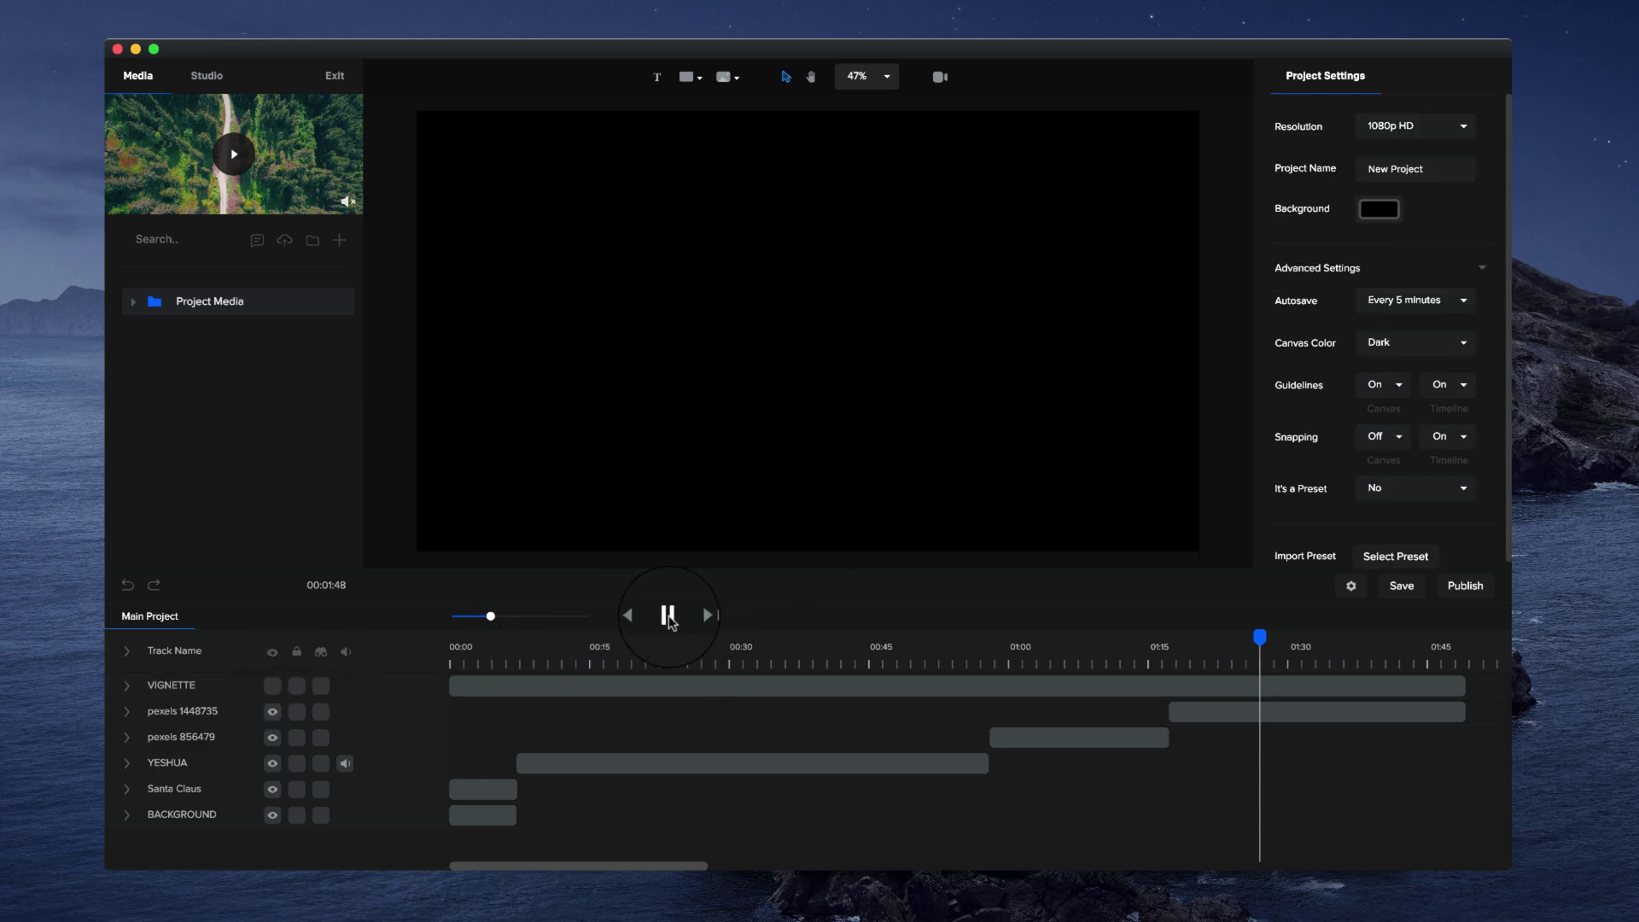
pyautogui.click(668, 617)
pyautogui.click(271, 685)
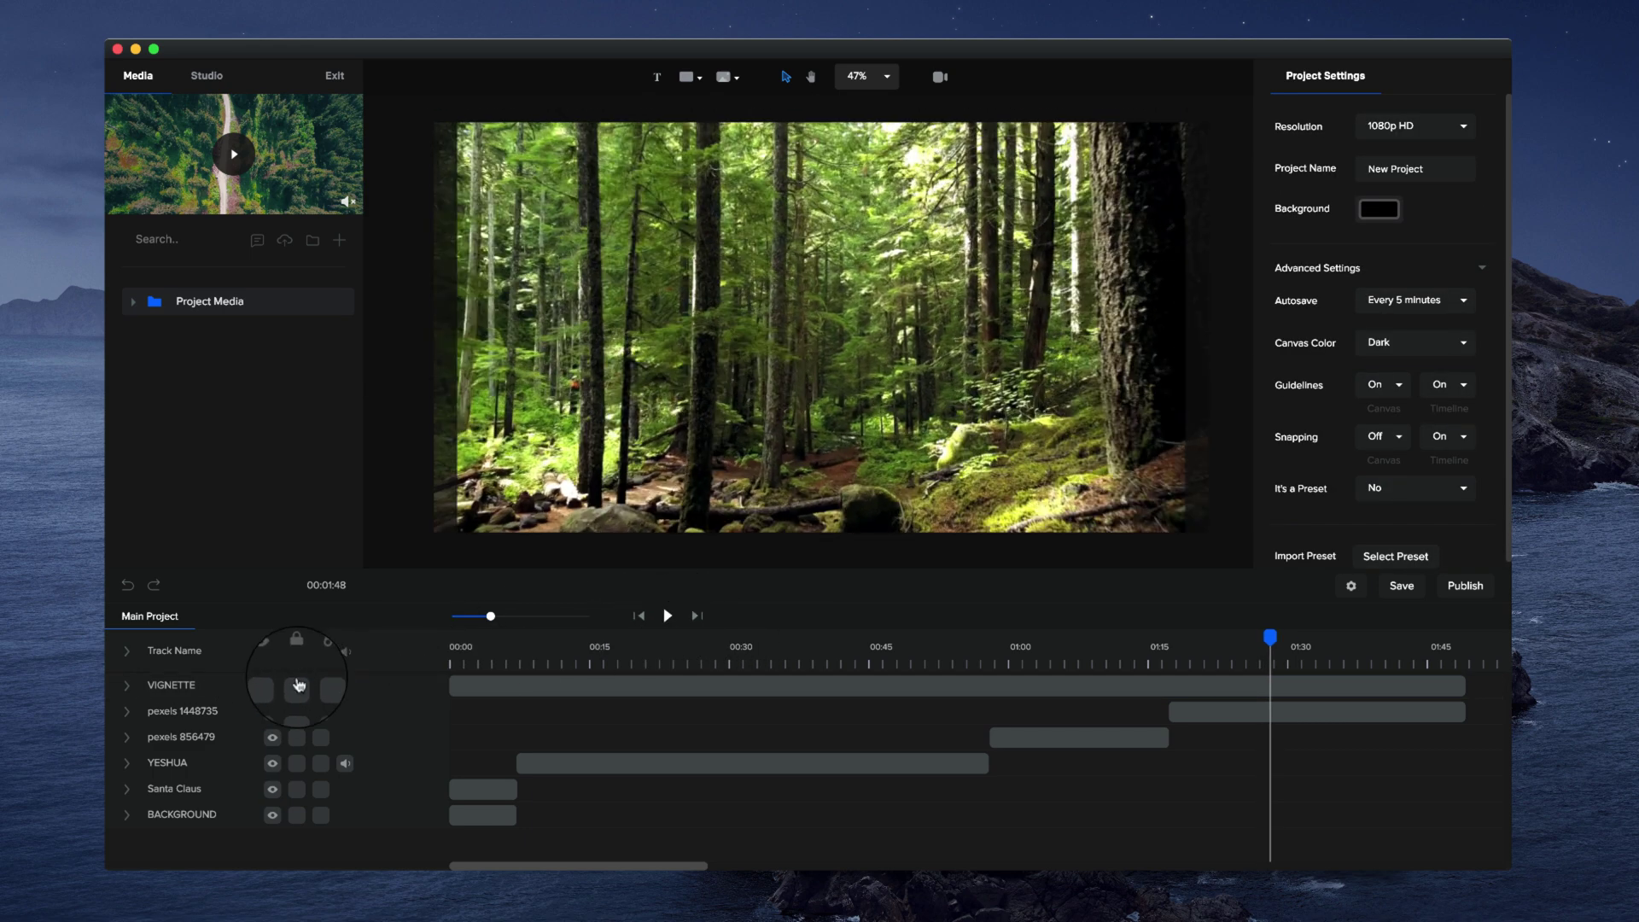
pyautogui.click(381, 680)
pyautogui.click(667, 618)
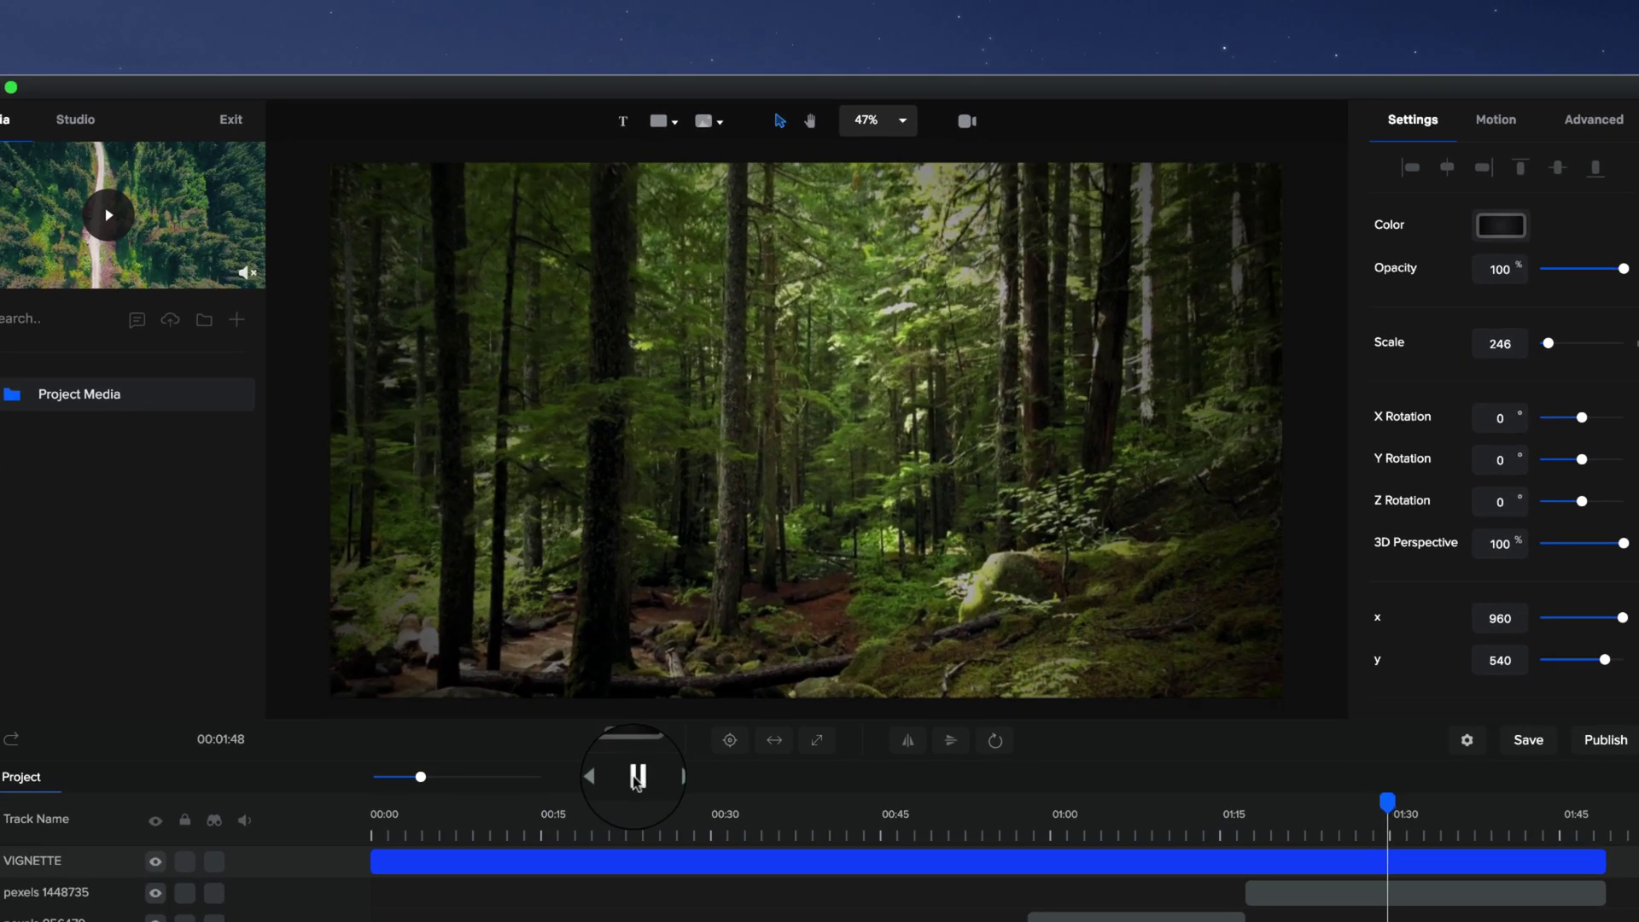
pyautogui.click(637, 777)
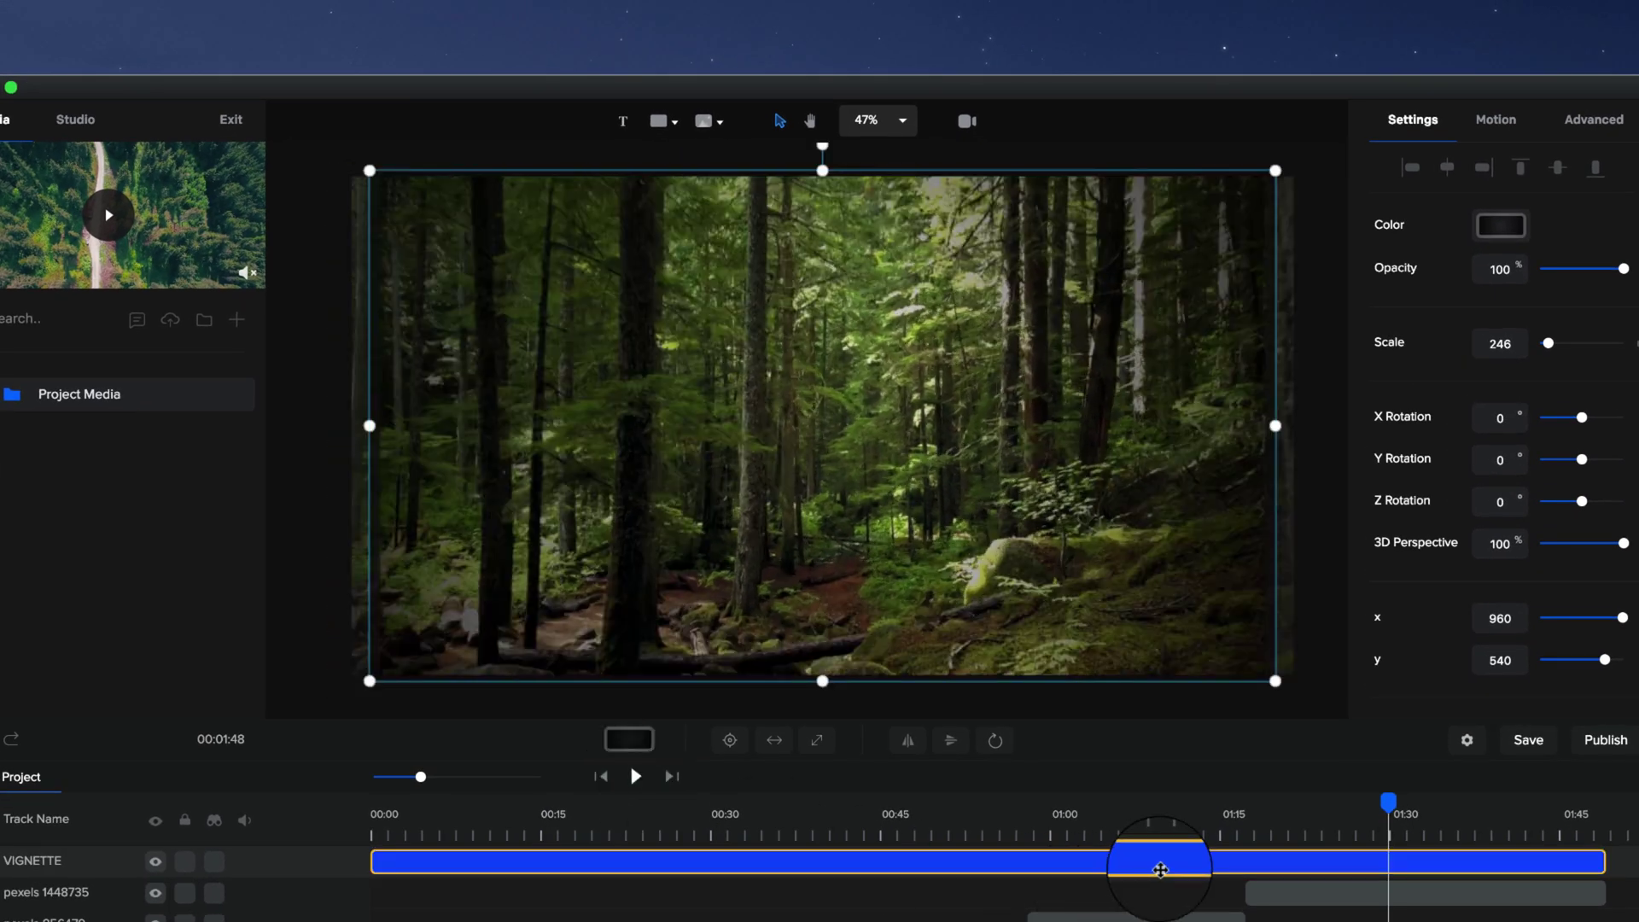
# Compare the donkey scene with and without the vignette, then play it
pyautogui.click(1085, 830)
pyautogui.click(923, 831)
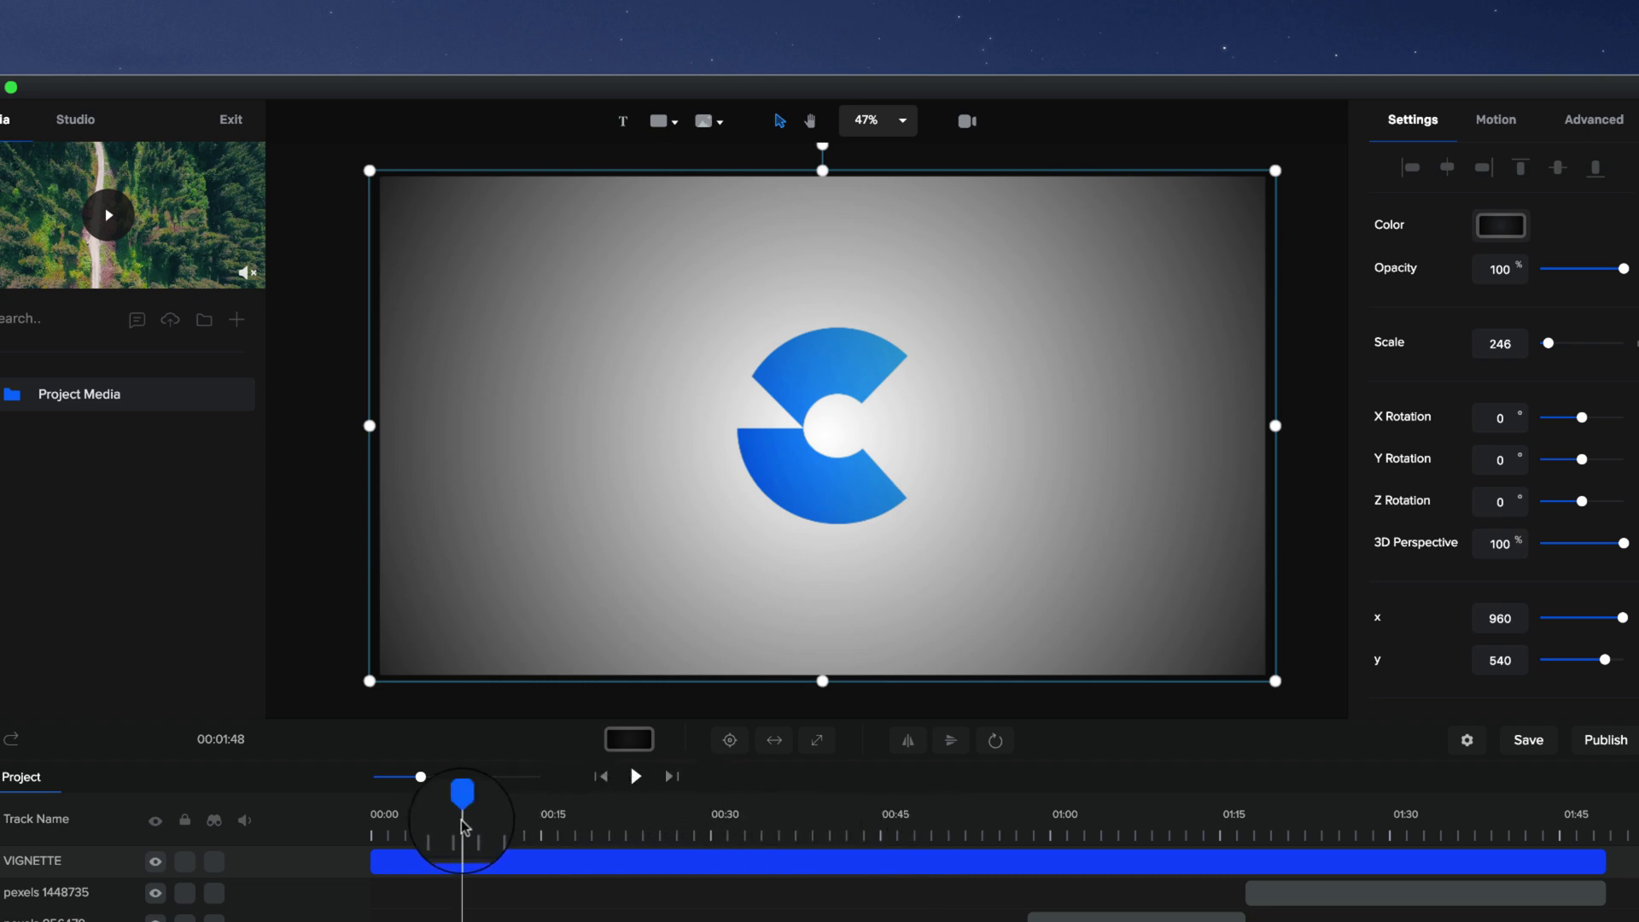
pyautogui.moveTo(455, 803); pyautogui.dragTo(453, 803)
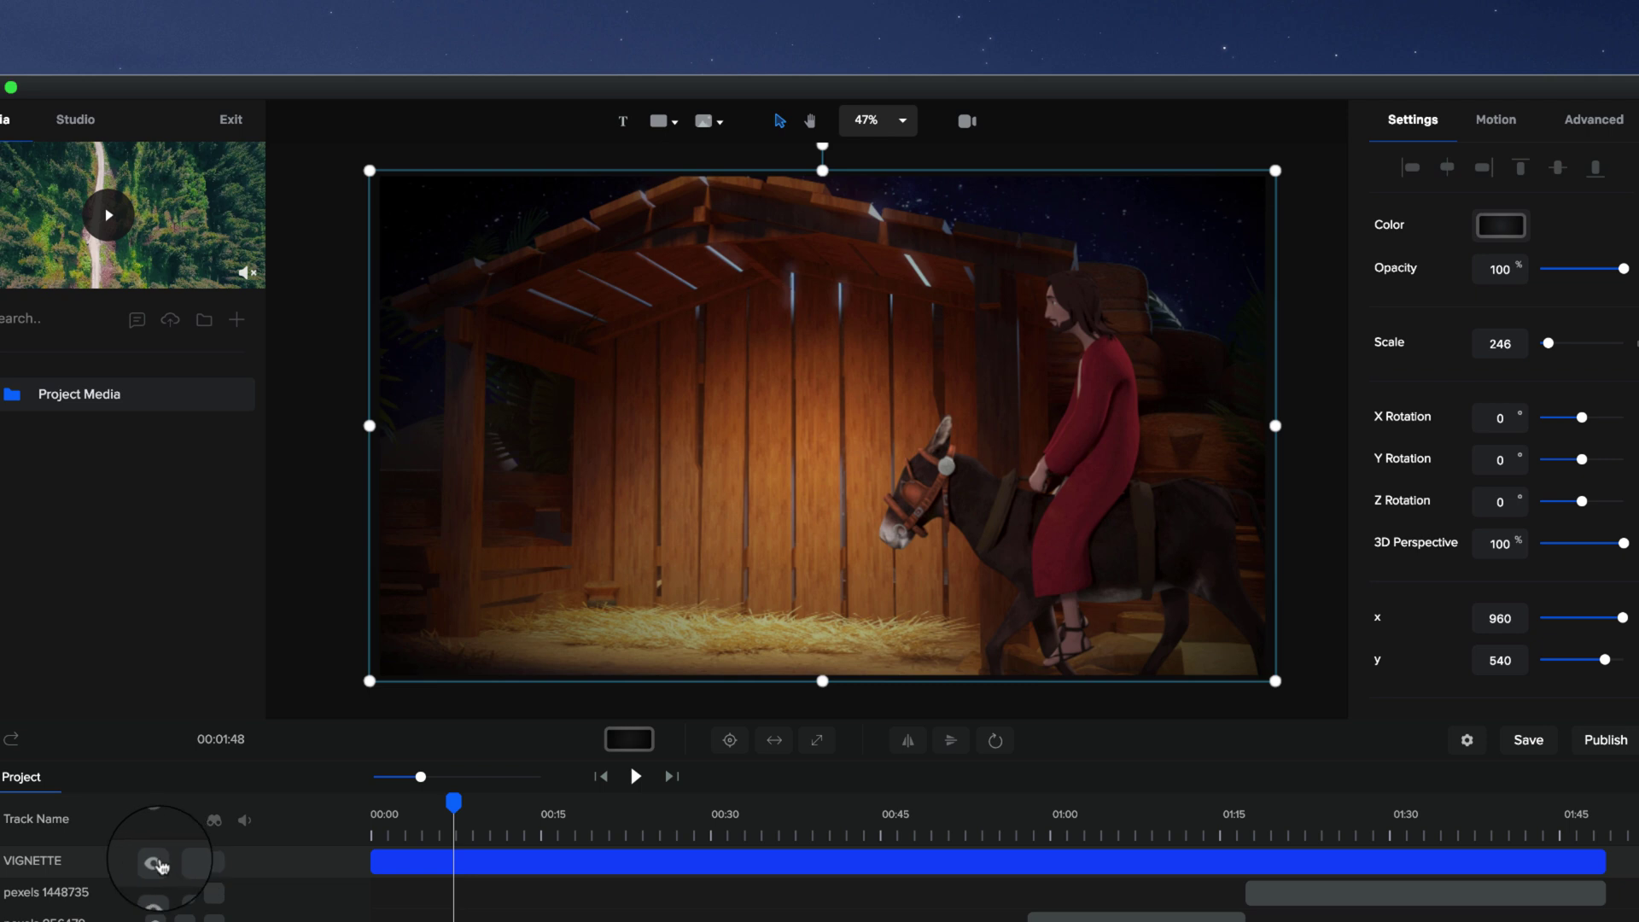
pyautogui.click(157, 864)
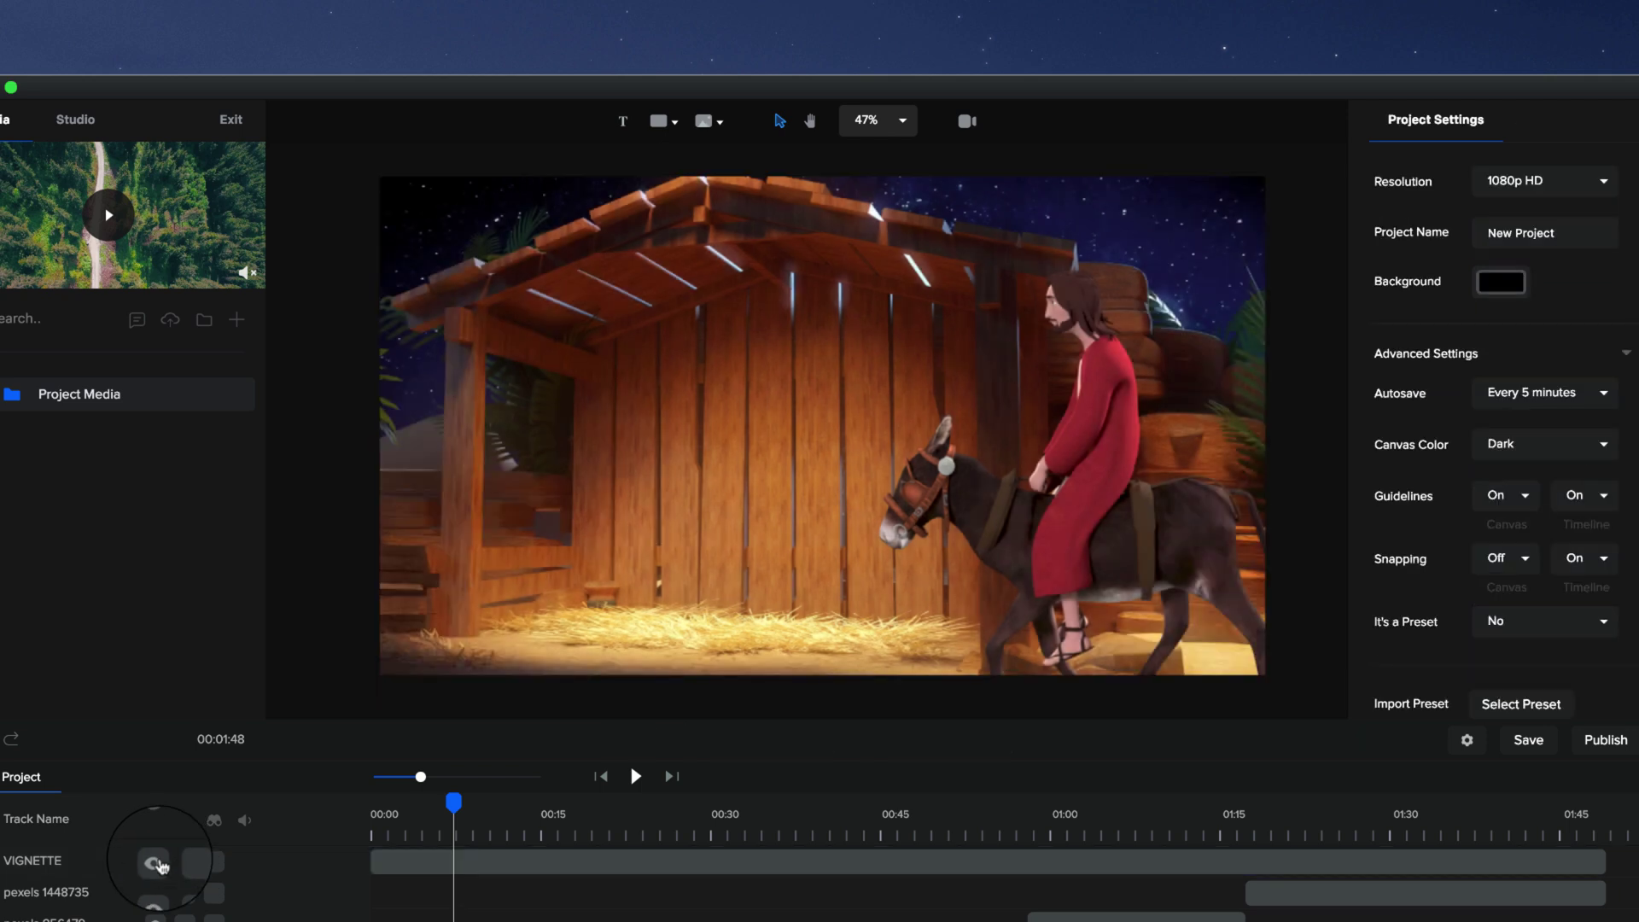
pyautogui.click(156, 864)
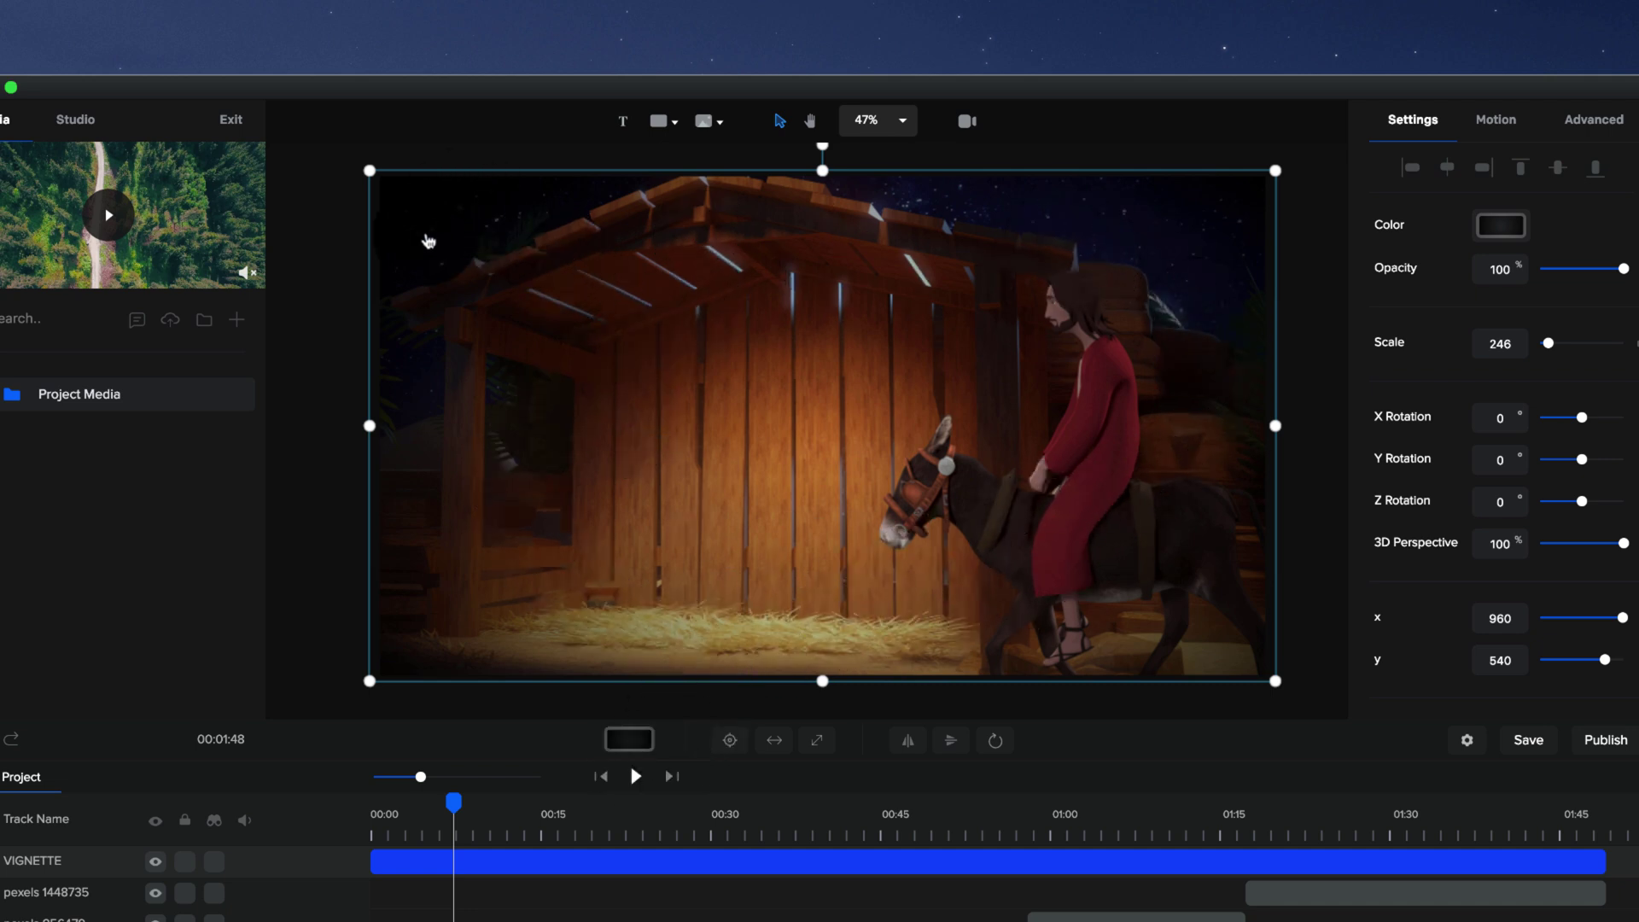
pyautogui.click(636, 776)
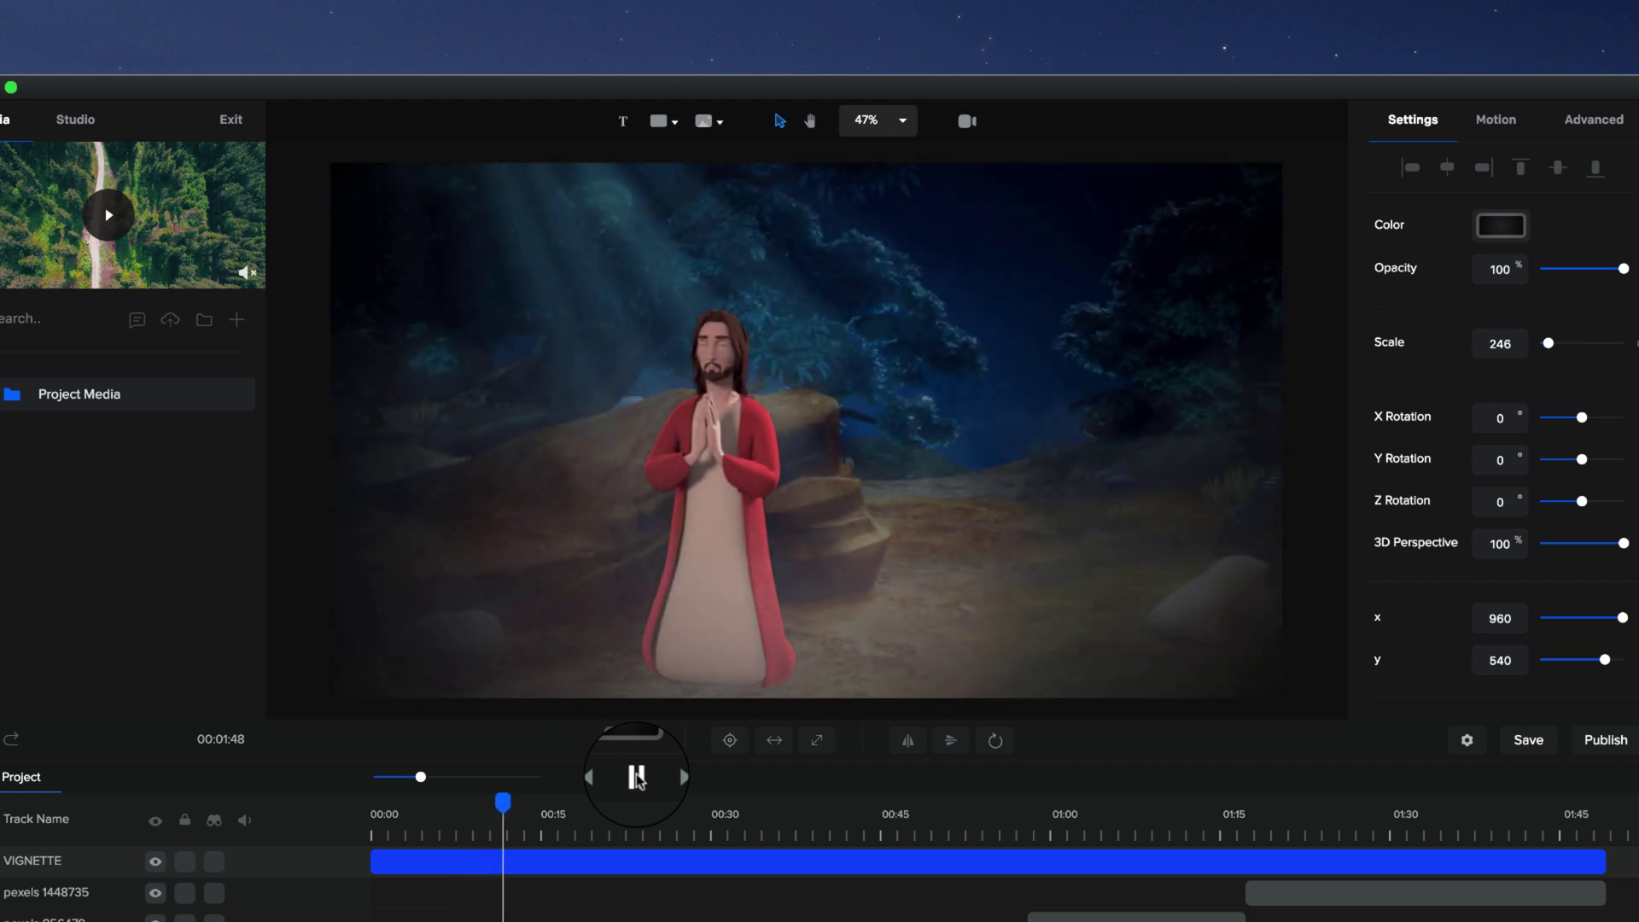
pyautogui.click(637, 777)
# Compare the tomb scene with and without the vignette, then play it
pyautogui.moveTo(518, 805); pyautogui.dragTo(643, 822)
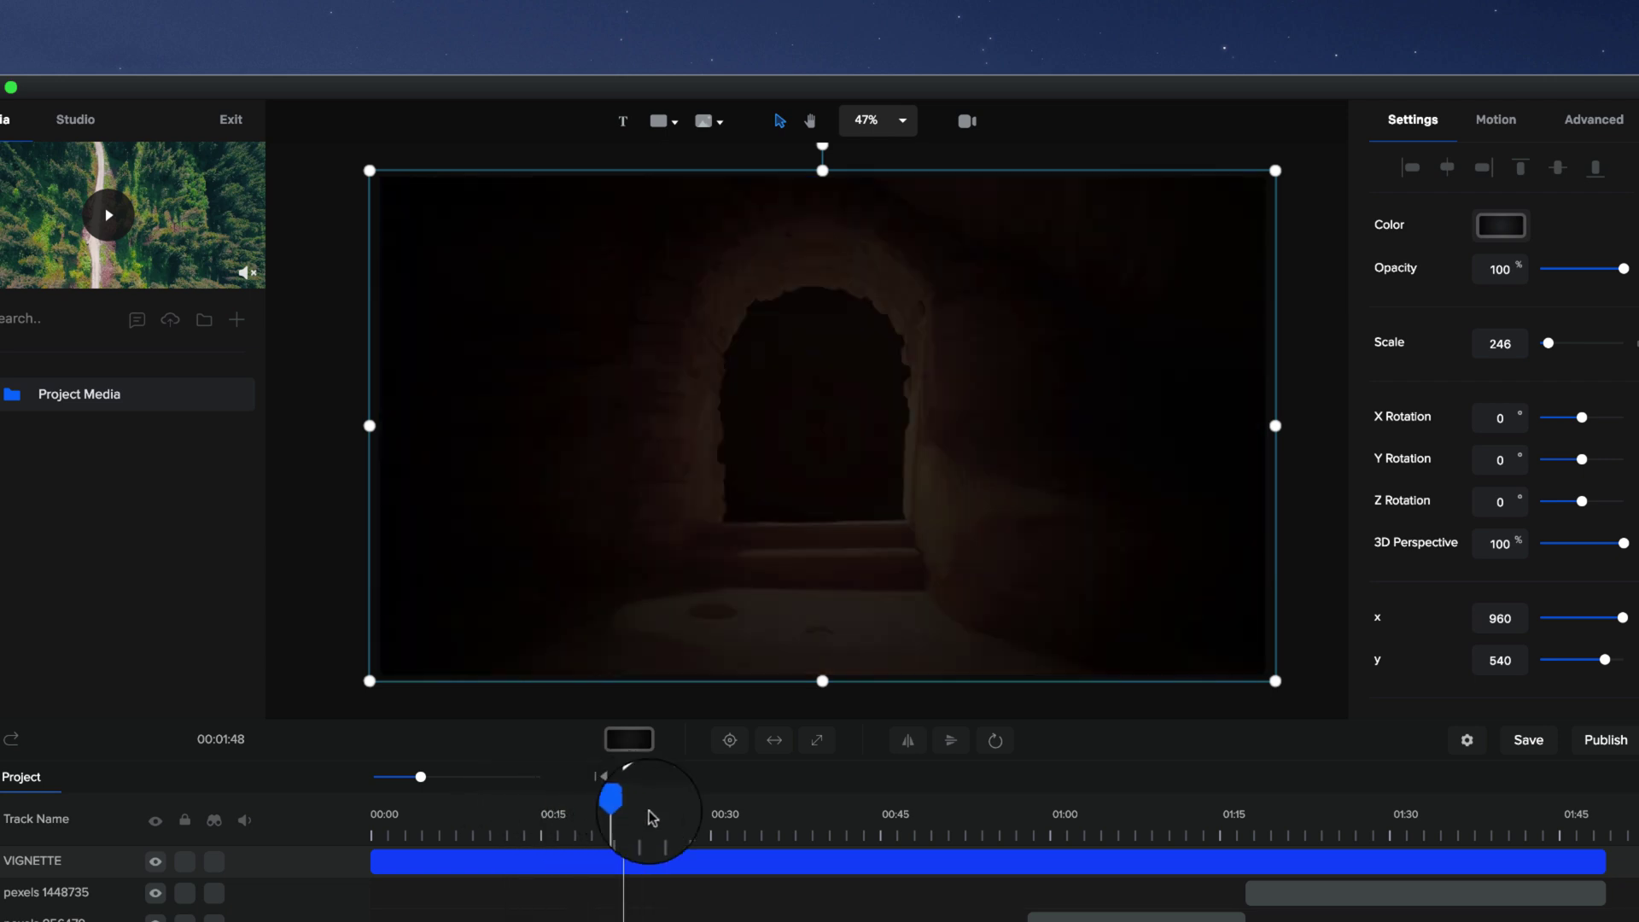
pyautogui.moveTo(649, 816); pyautogui.dragTo(671, 817)
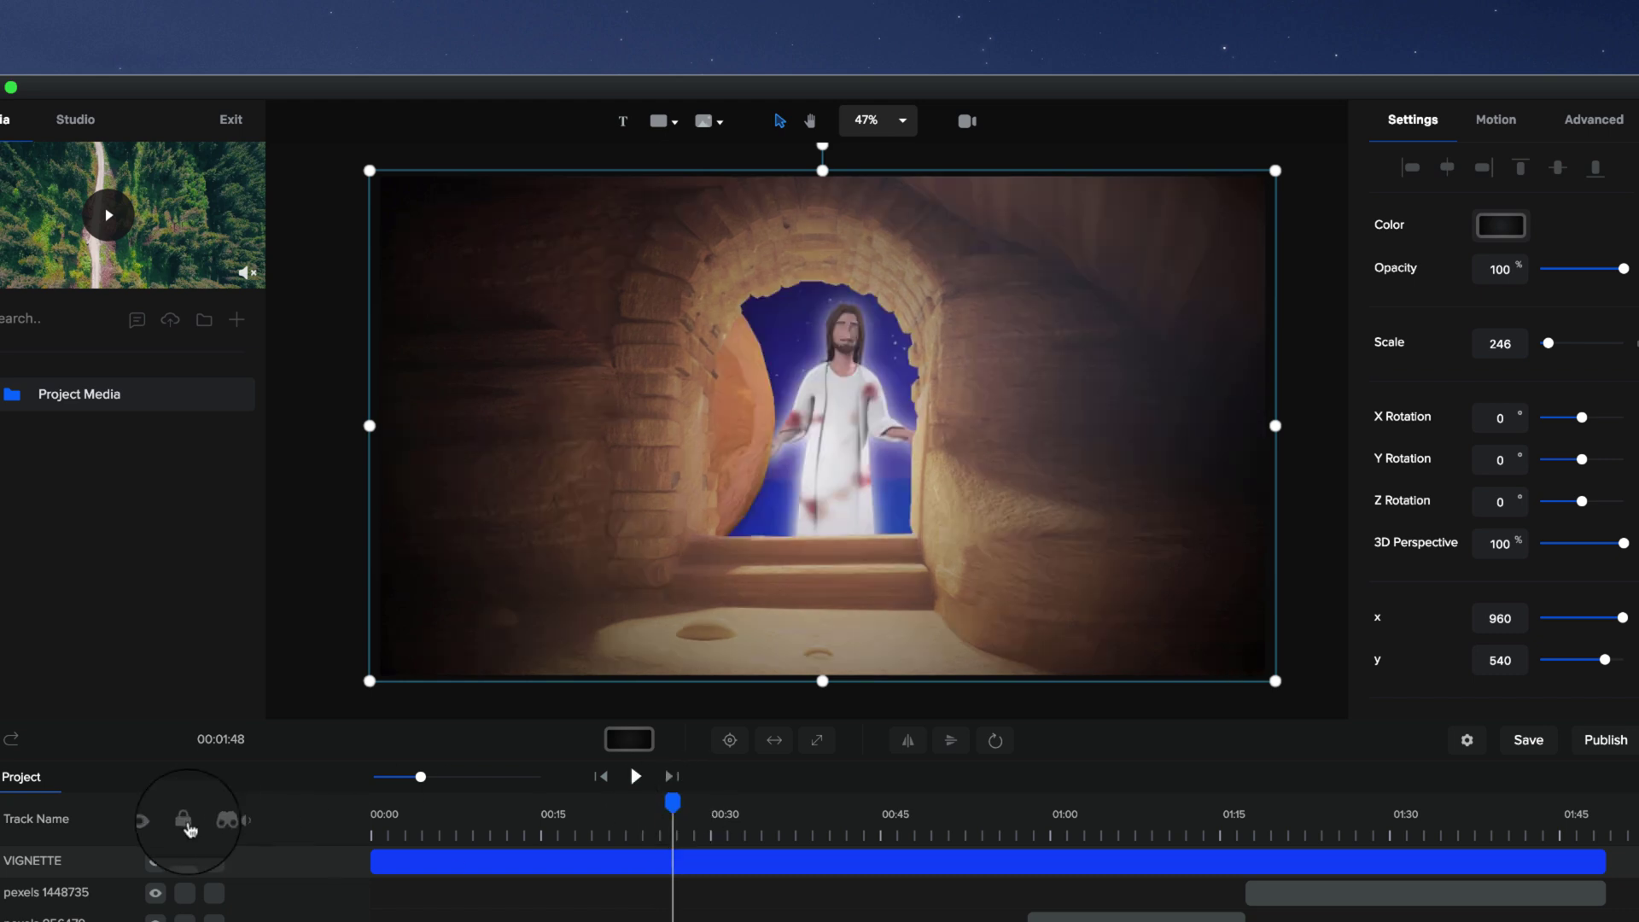
pyautogui.click(155, 865)
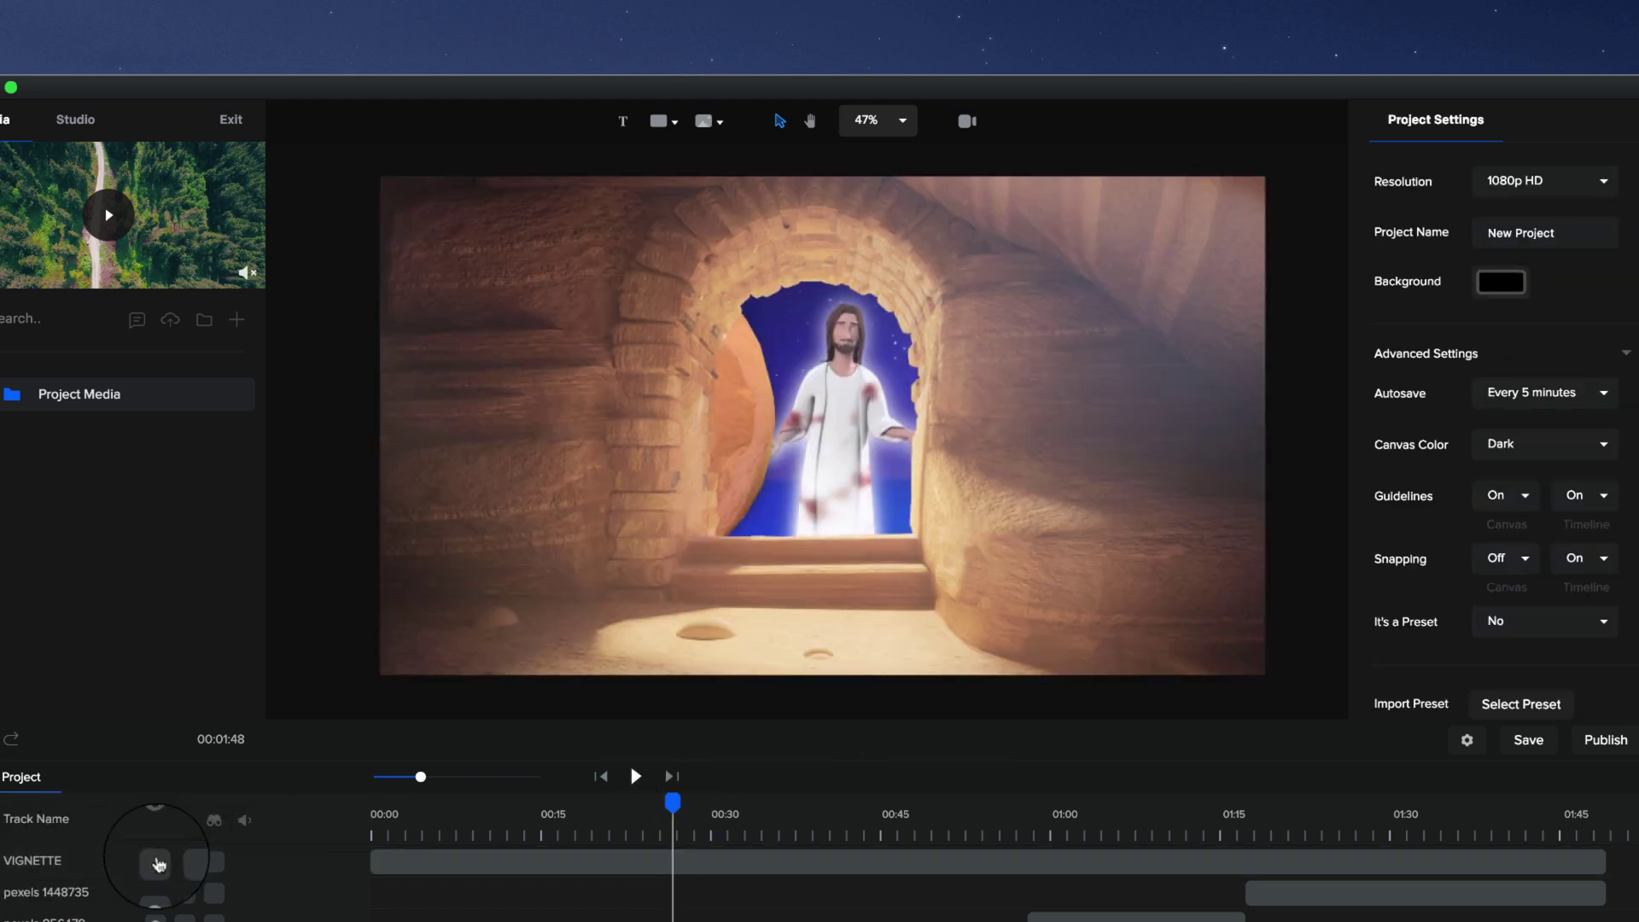
pyautogui.click(155, 865)
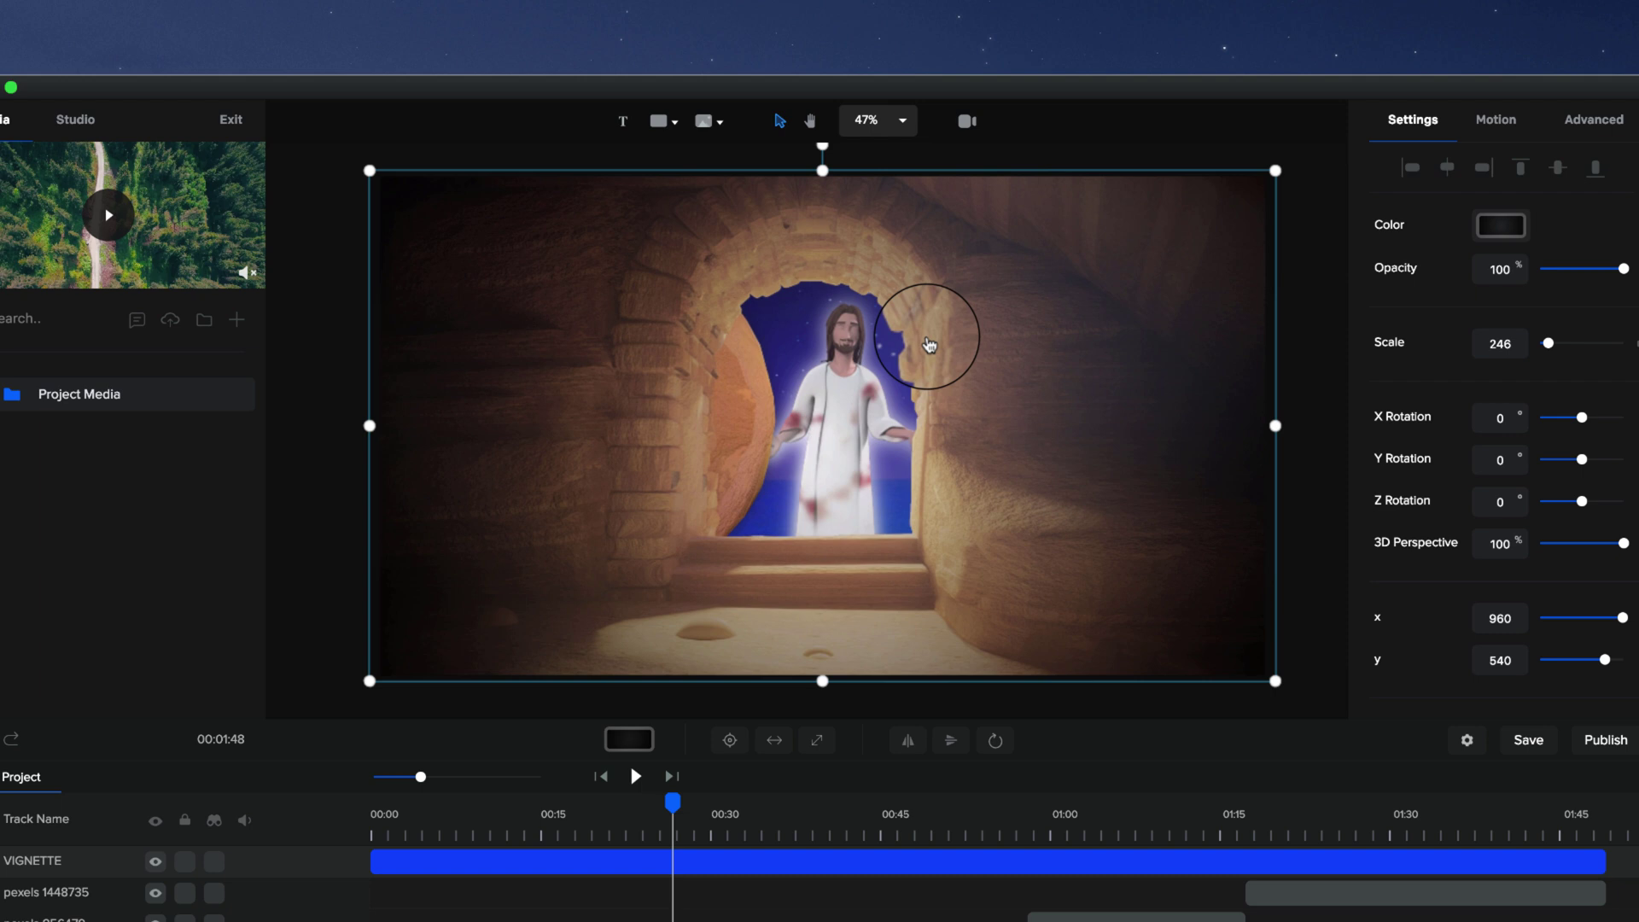
pyautogui.click(635, 775)
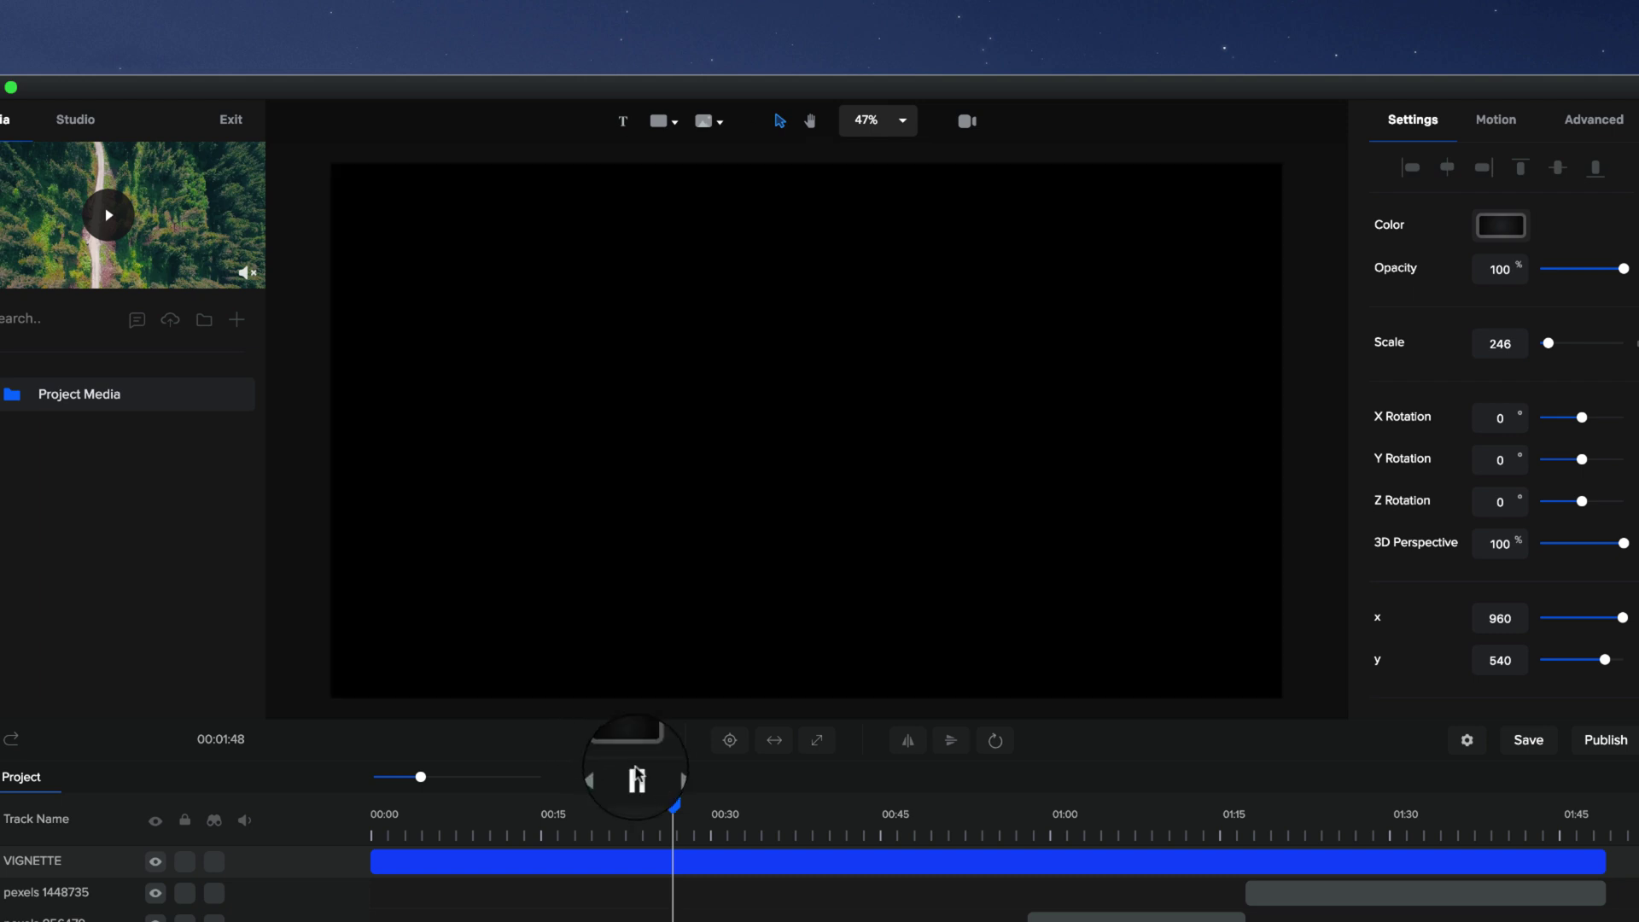
pyautogui.click(634, 776)
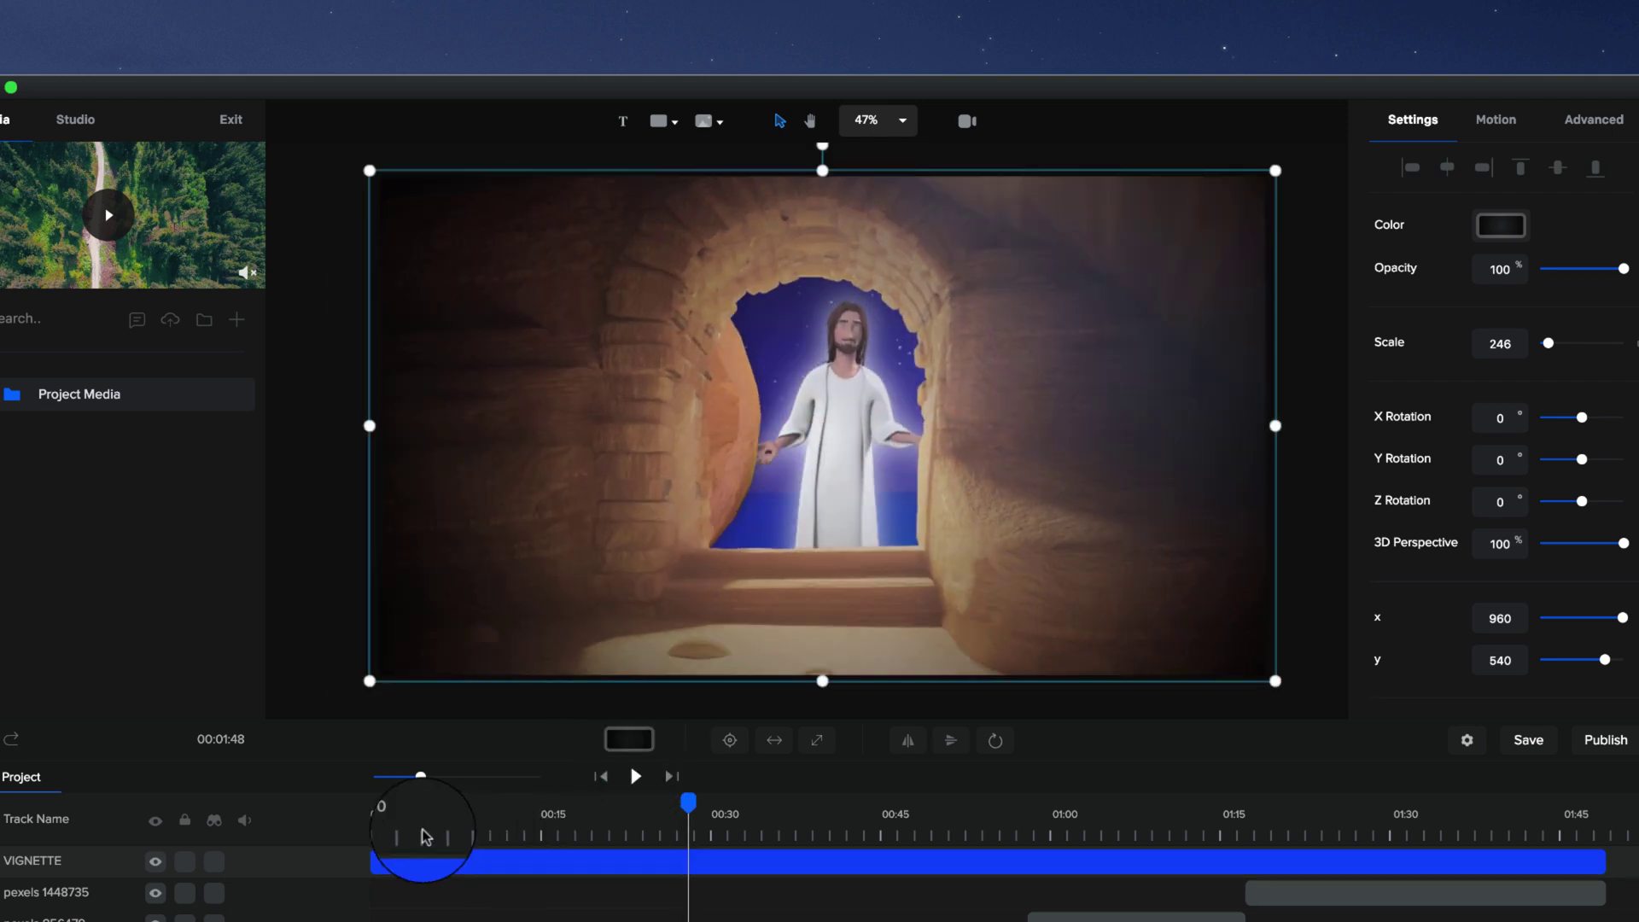
# Compare the 'He is Risen.' text scene with and without the vignette
pyautogui.click(408, 814)
pyautogui.moveTo(408, 814); pyautogui.dragTo(806, 807)
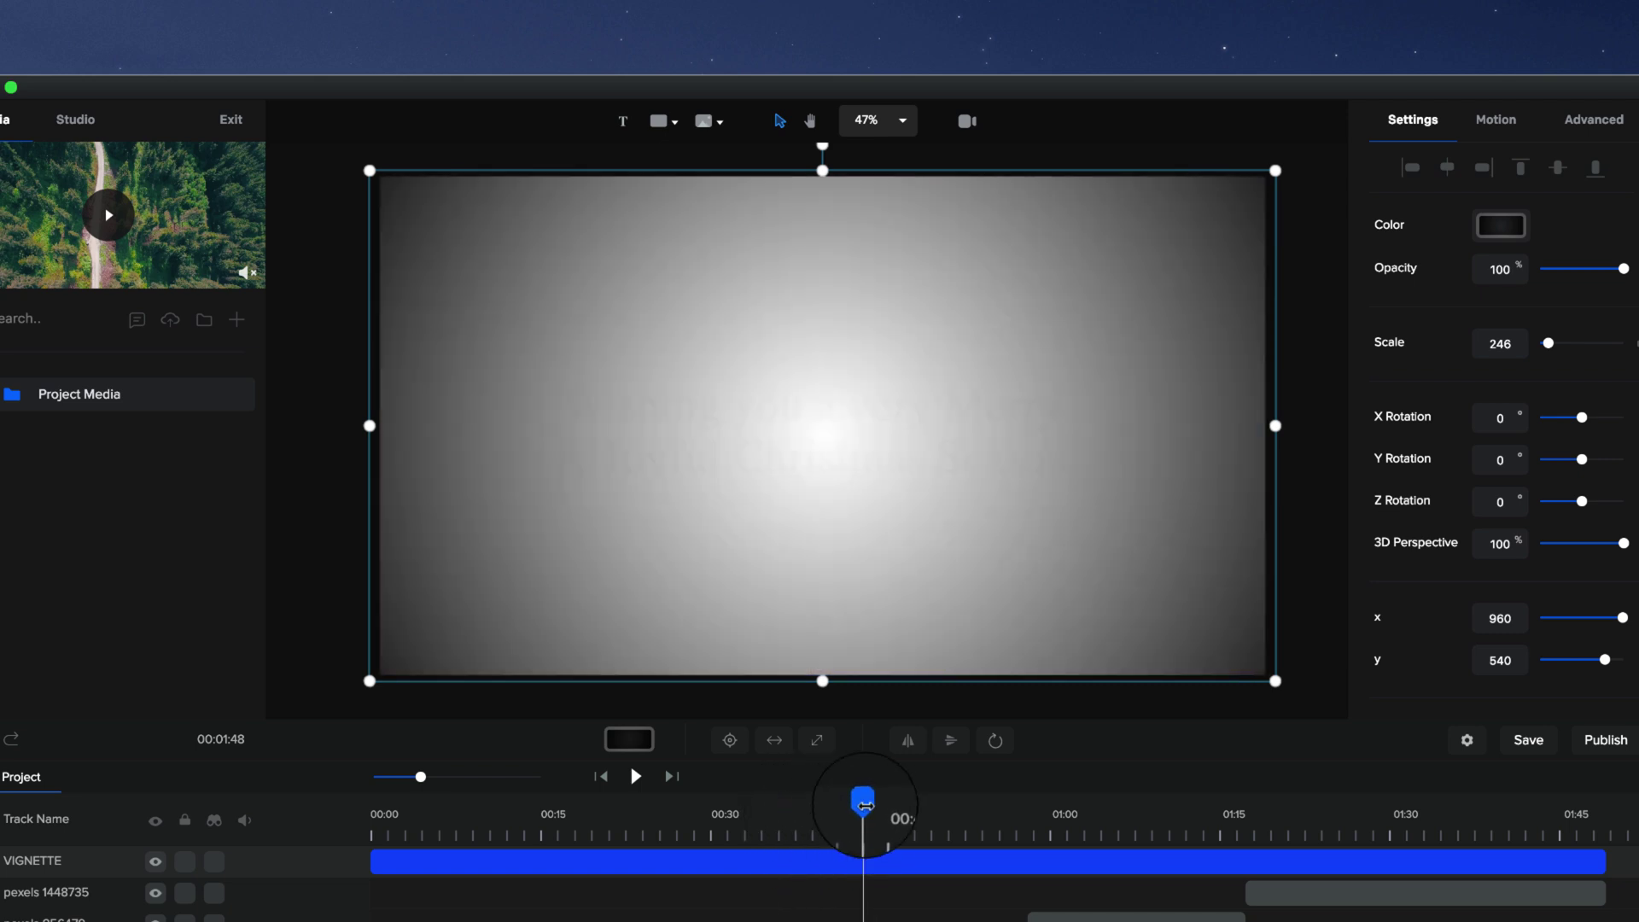
pyautogui.click(836, 810)
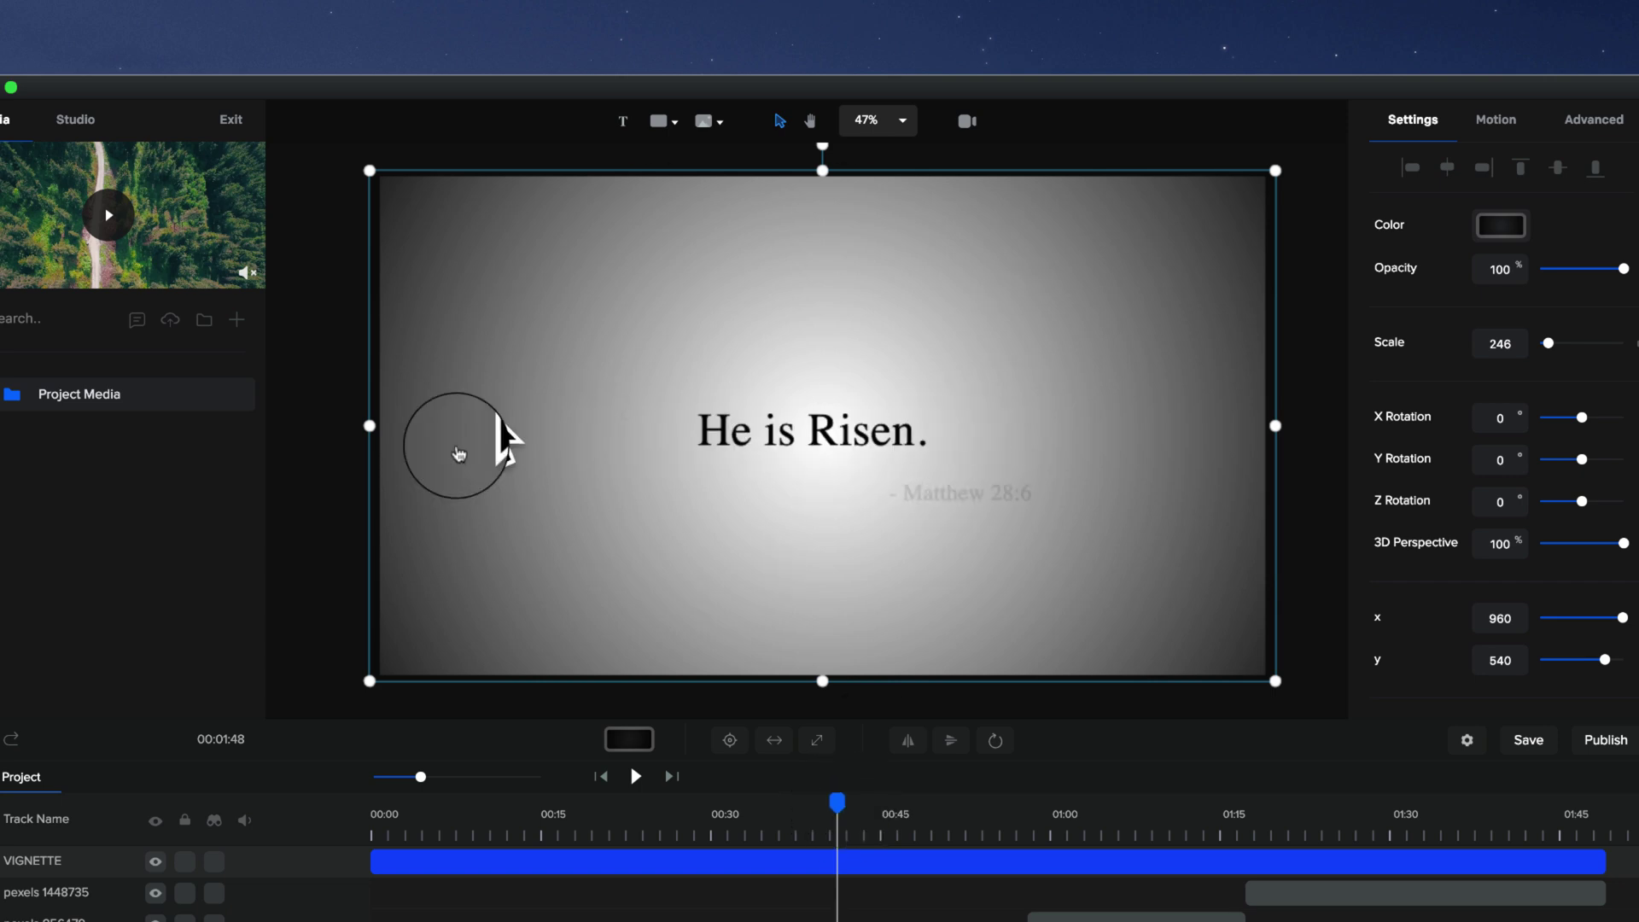
pyautogui.click(155, 862)
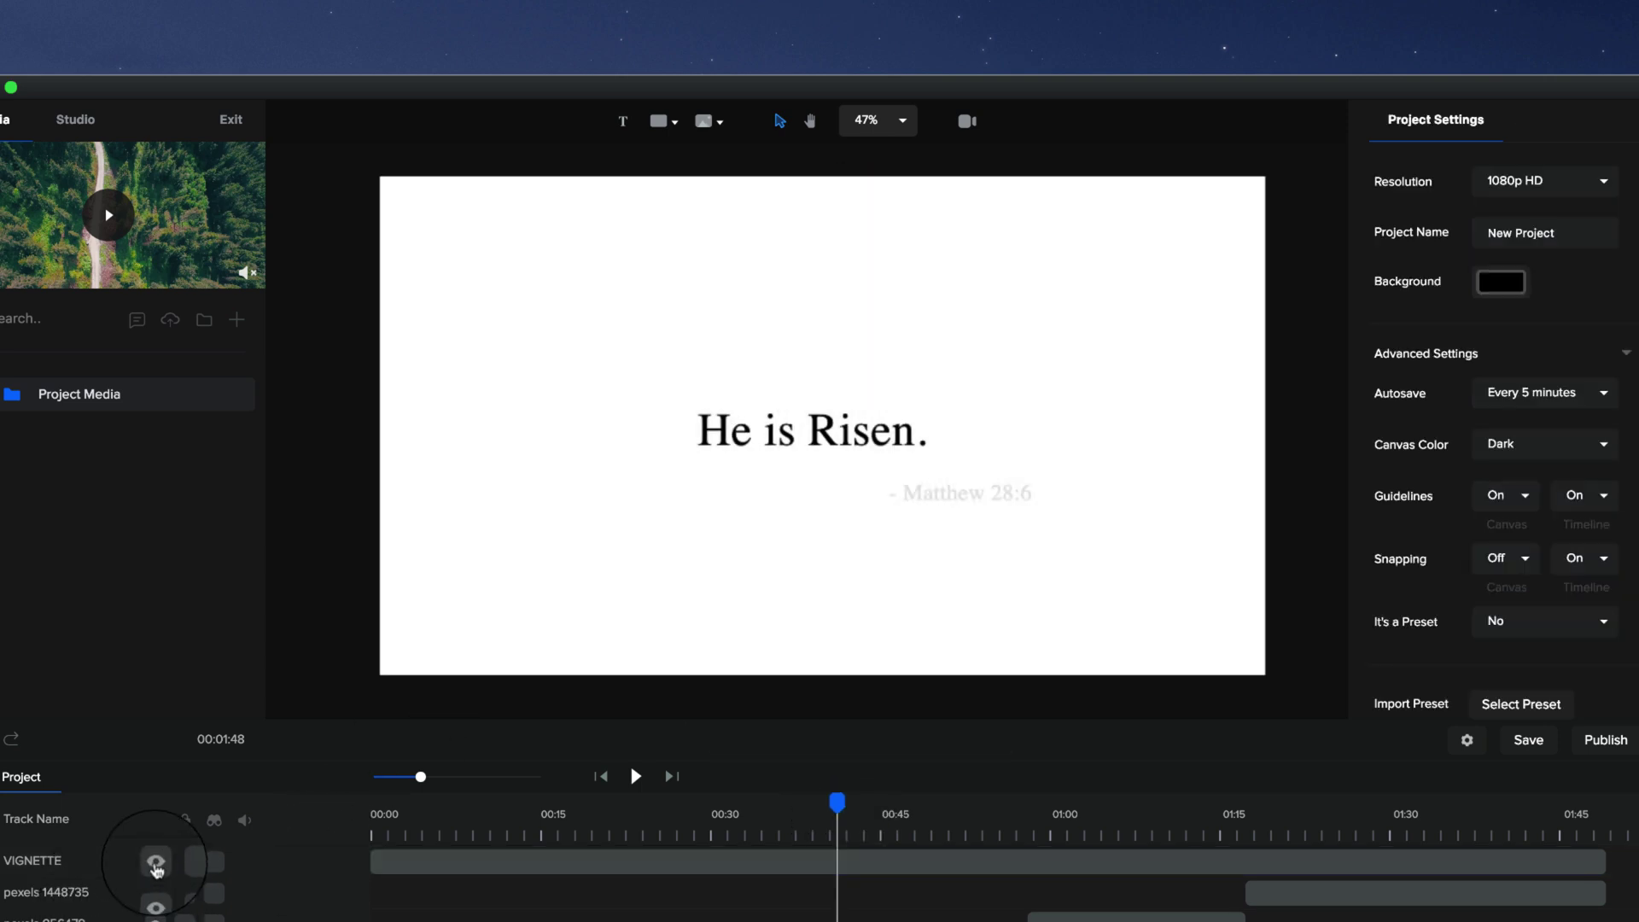
pyautogui.click(155, 867)
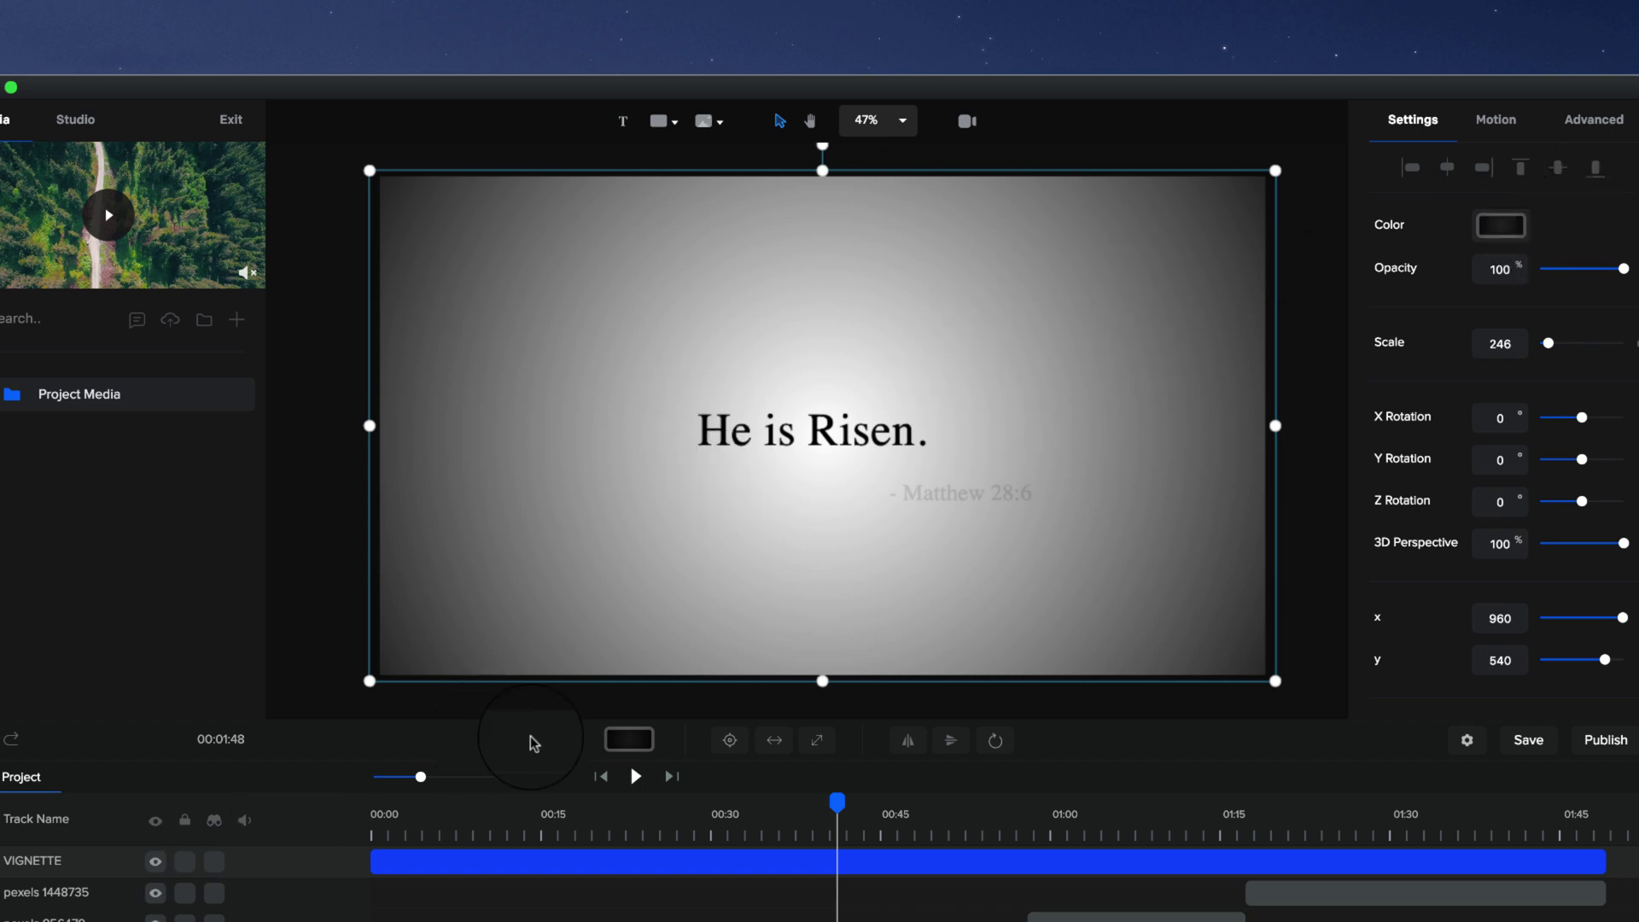
# Move the playhead to 02:00 and place a rectangle shape on the canvas
pyautogui.moveTo(422, 776); pyautogui.dragTo(394, 777)
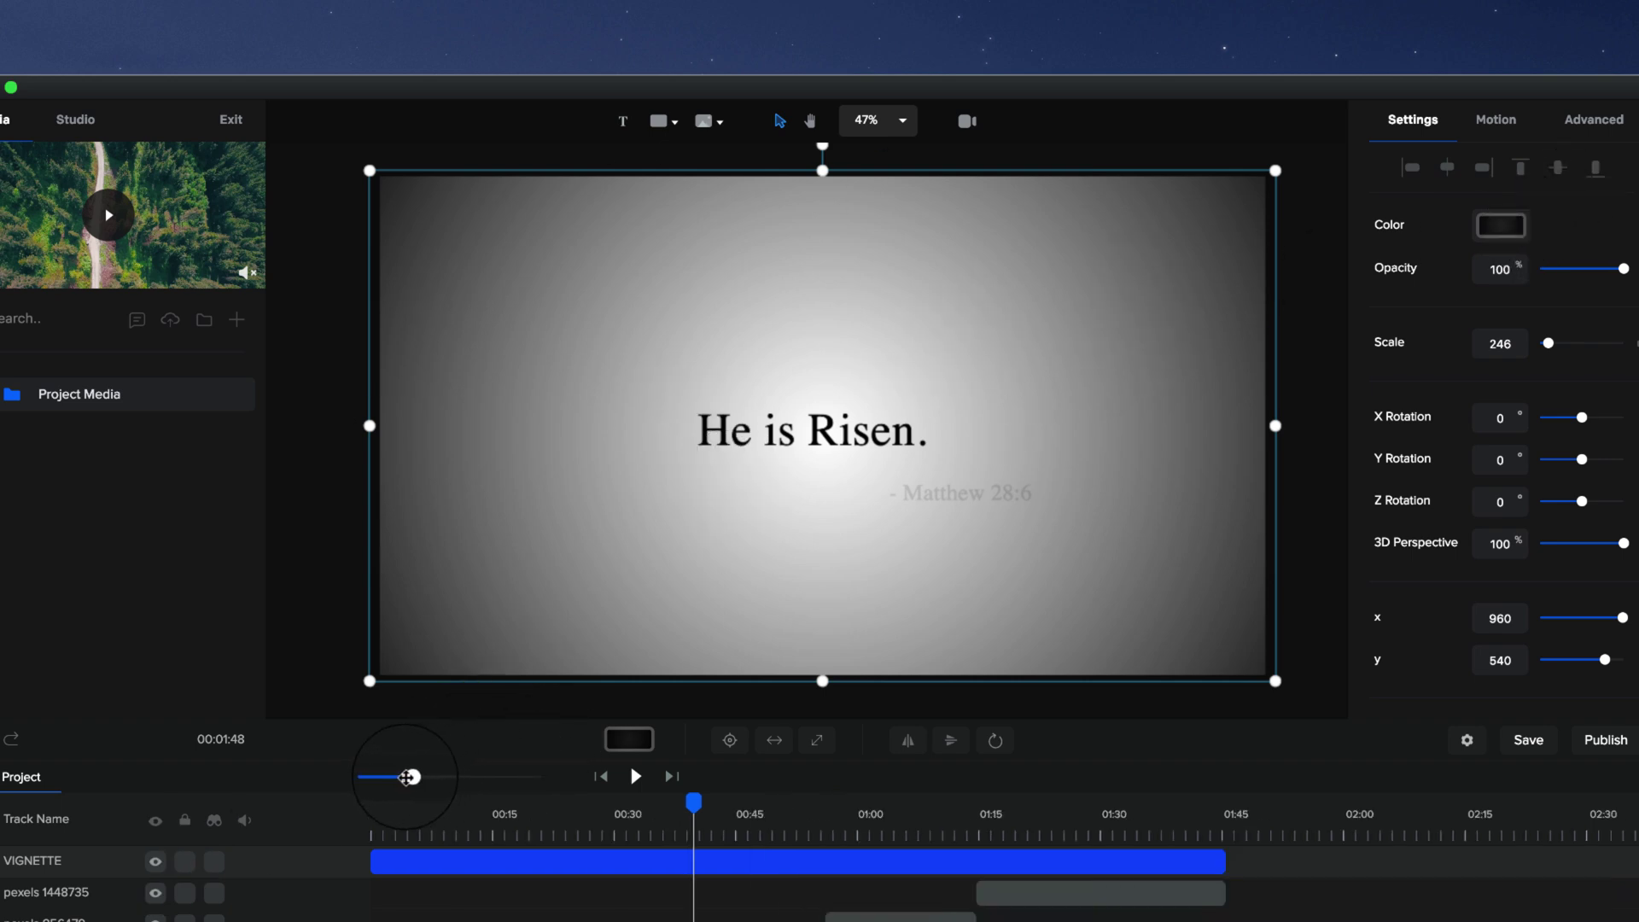
pyautogui.click(912, 821)
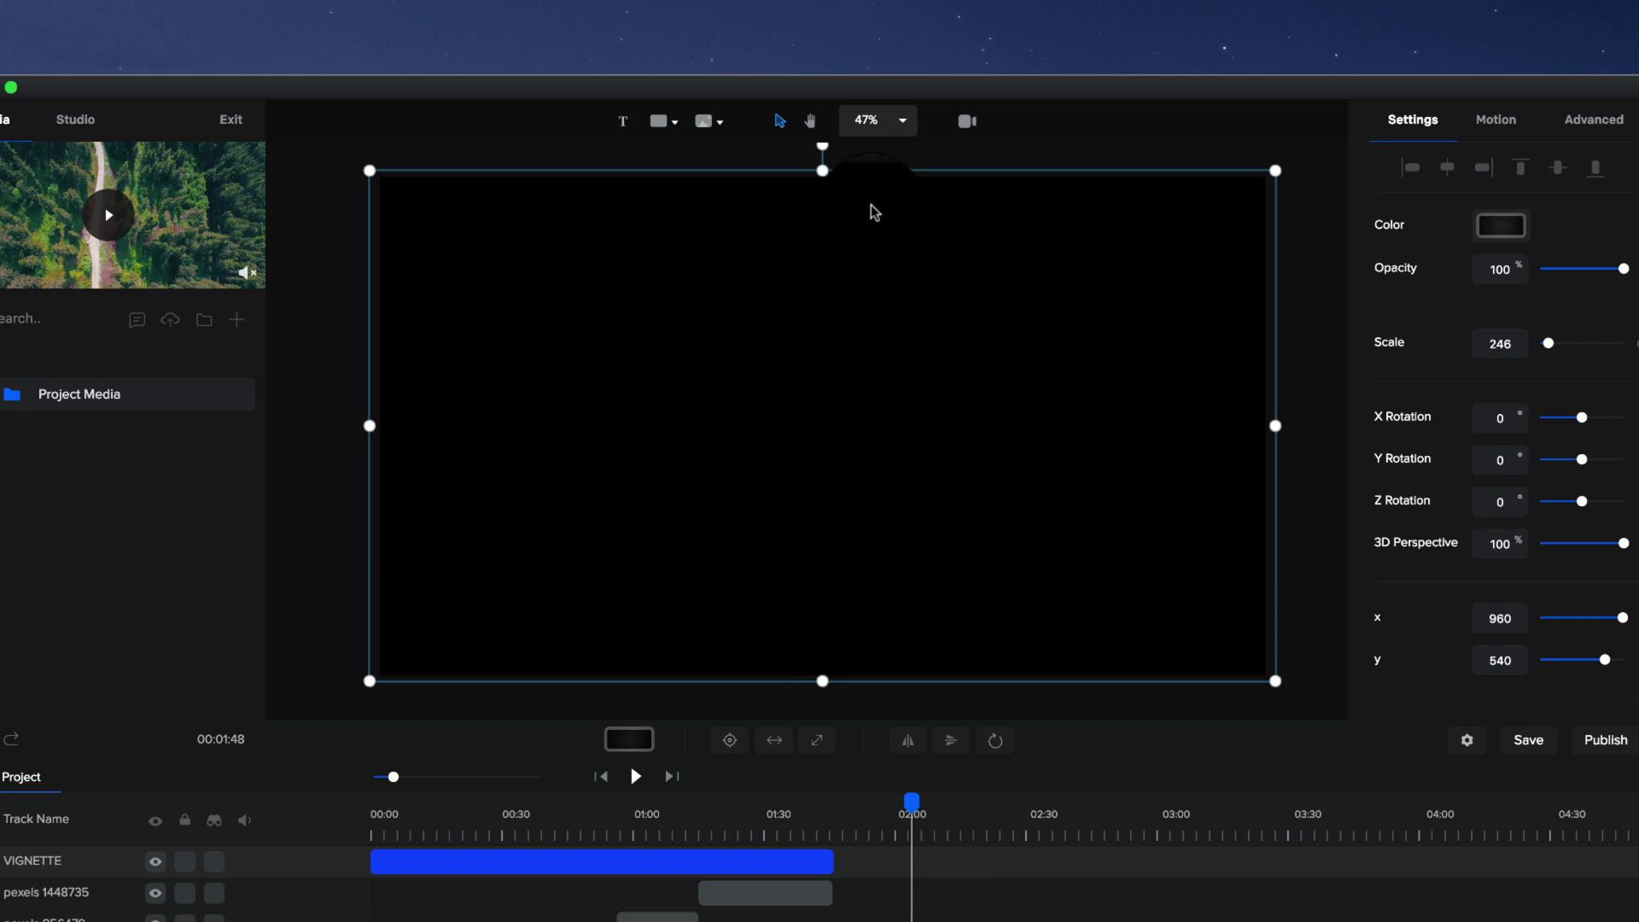
pyautogui.click(658, 123)
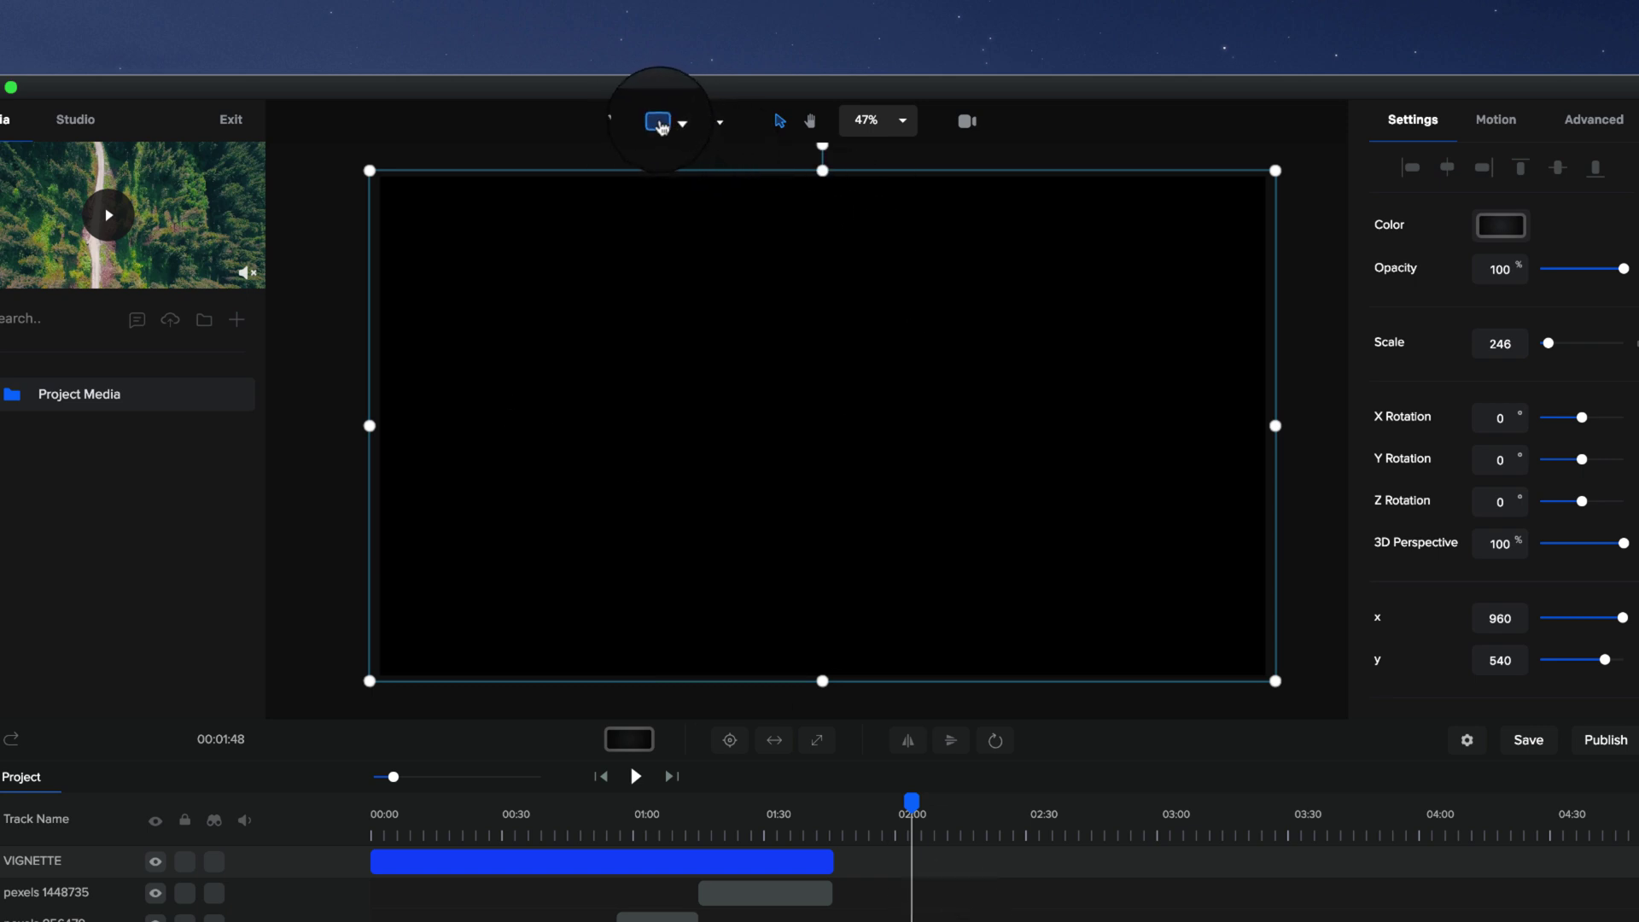
pyautogui.click(658, 124)
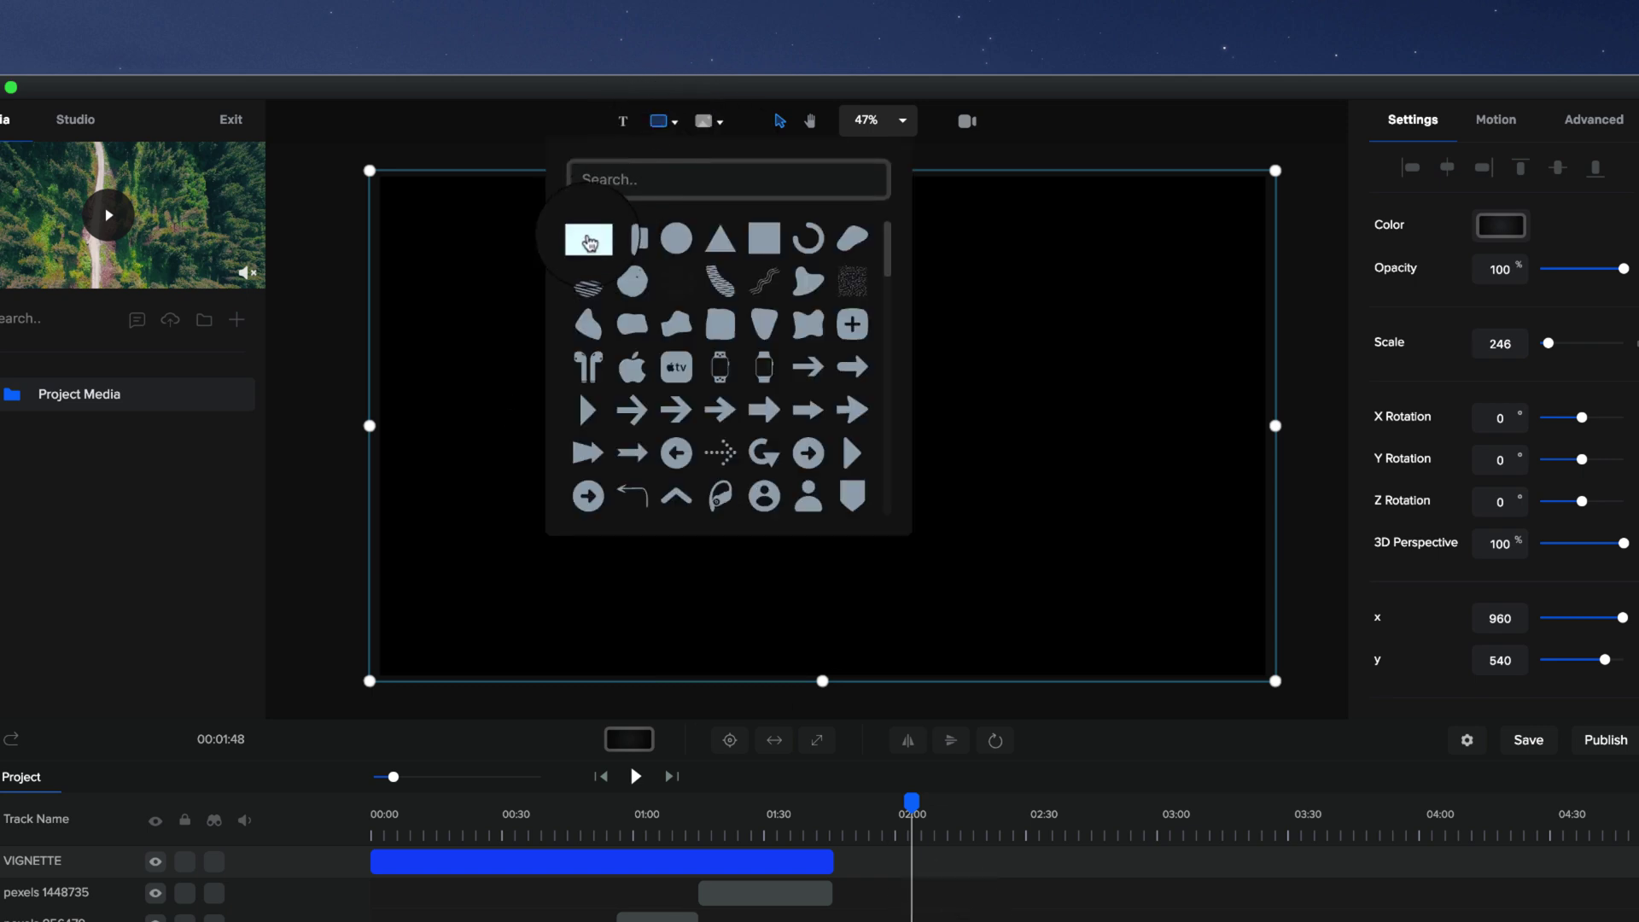
pyautogui.moveTo(588, 250)
pyautogui.mouseDown()
pyautogui.moveTo(944, 428)
pyautogui.moveTo(924, 471)
pyautogui.mouseUp()
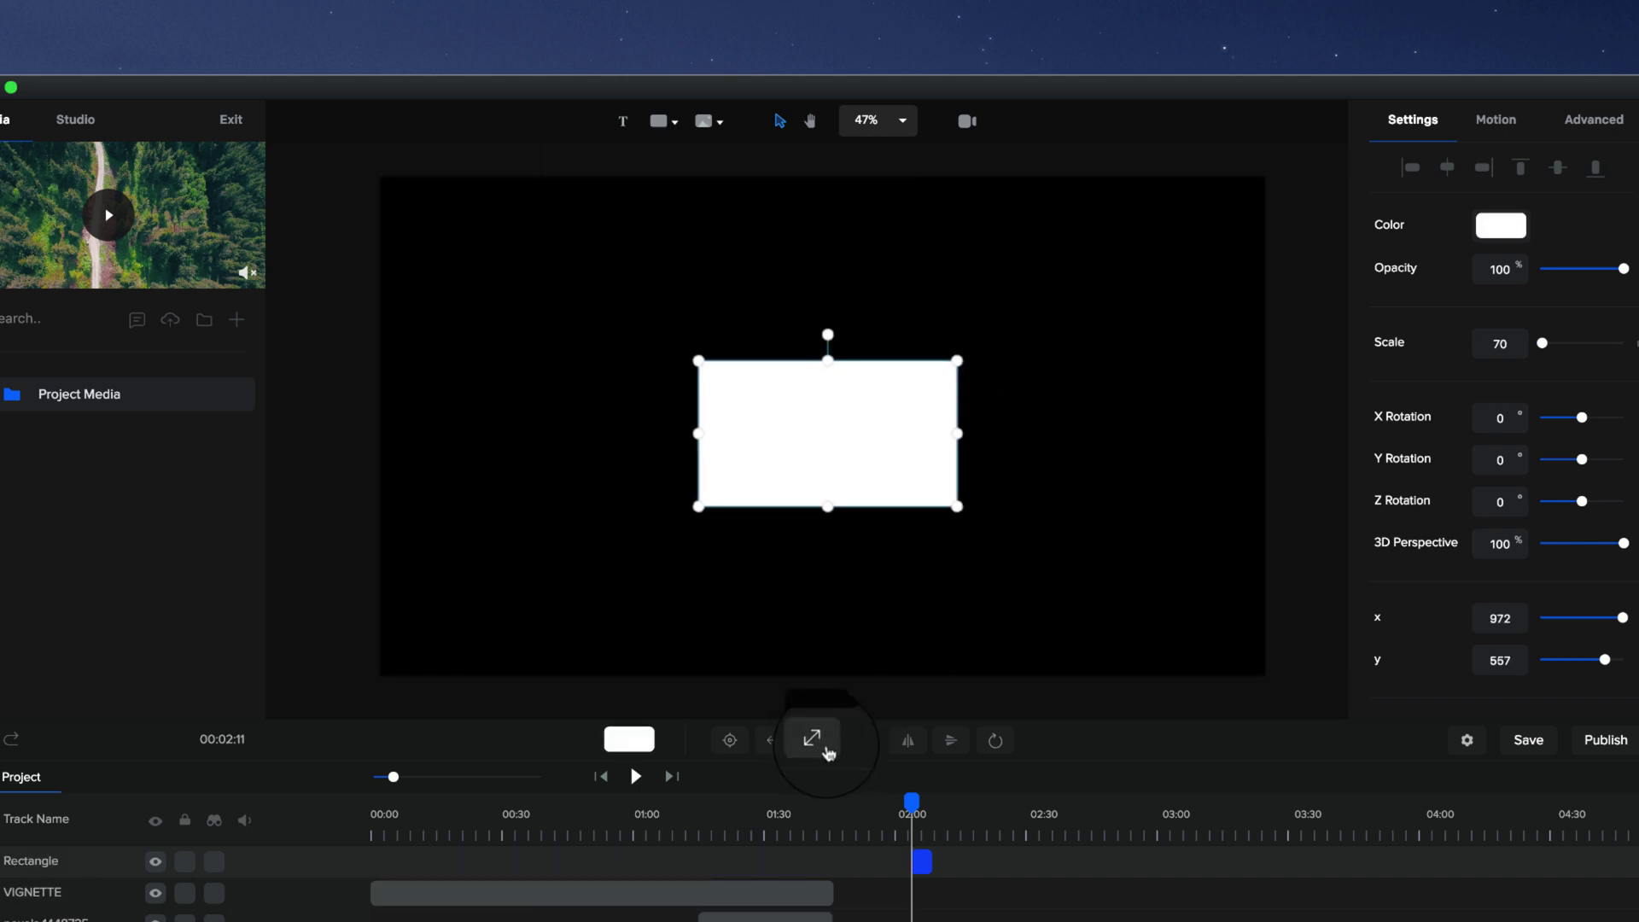
# Expand the rectangle to fill the frame and select its clip near 02:00
pyautogui.click(817, 743)
pyautogui.click(866, 312)
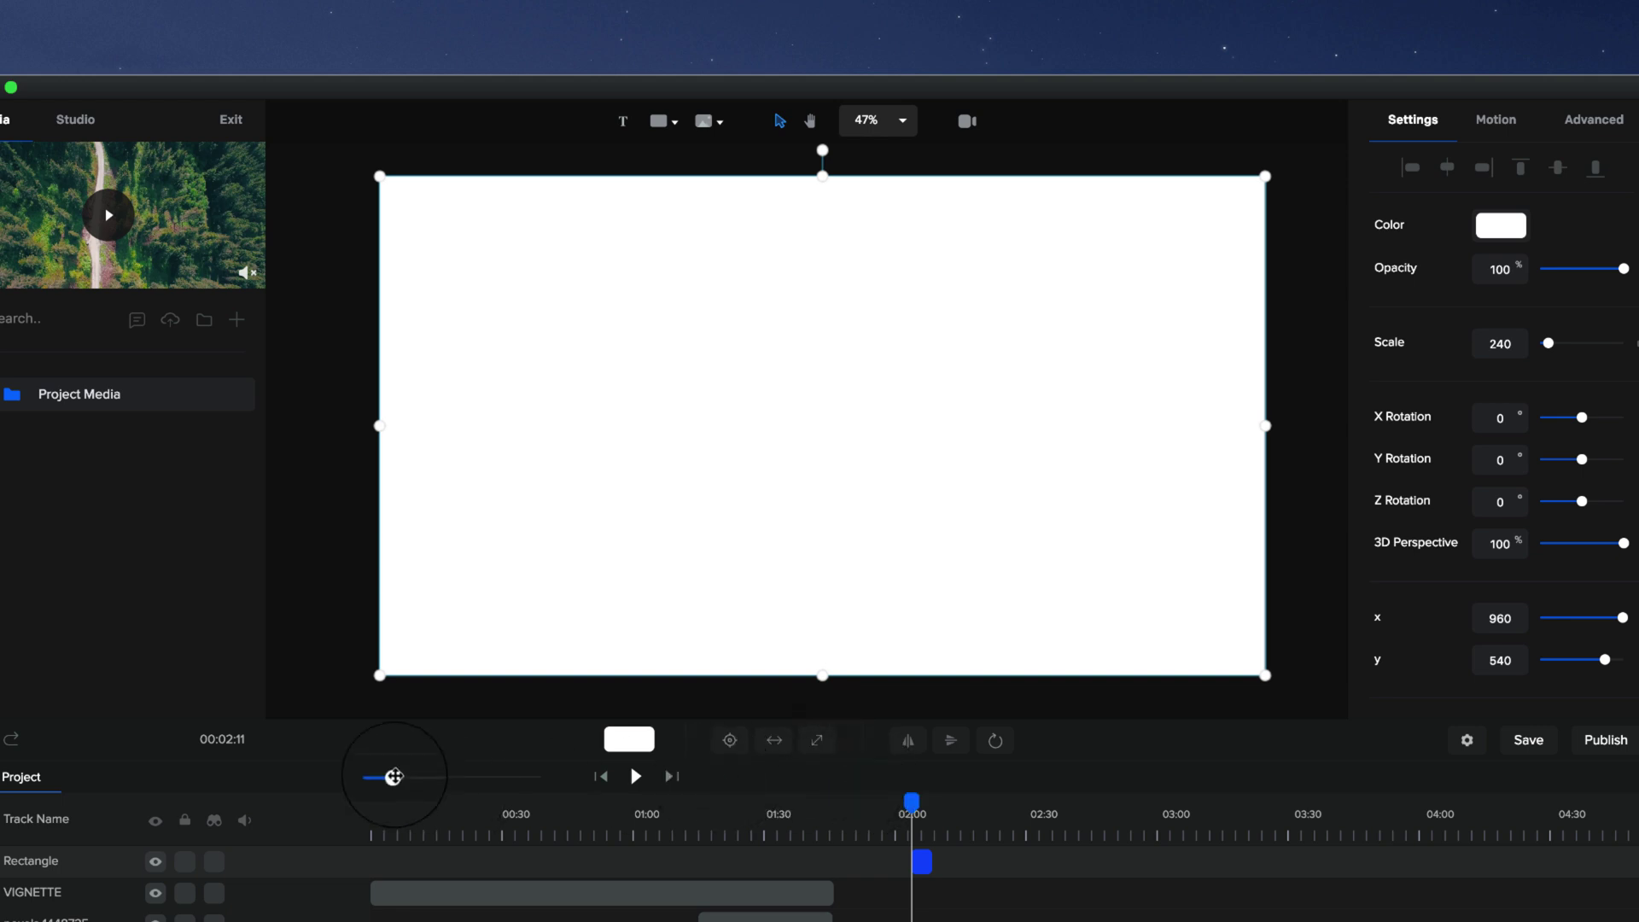
pyautogui.moveTo(394, 777); pyautogui.dragTo(451, 784)
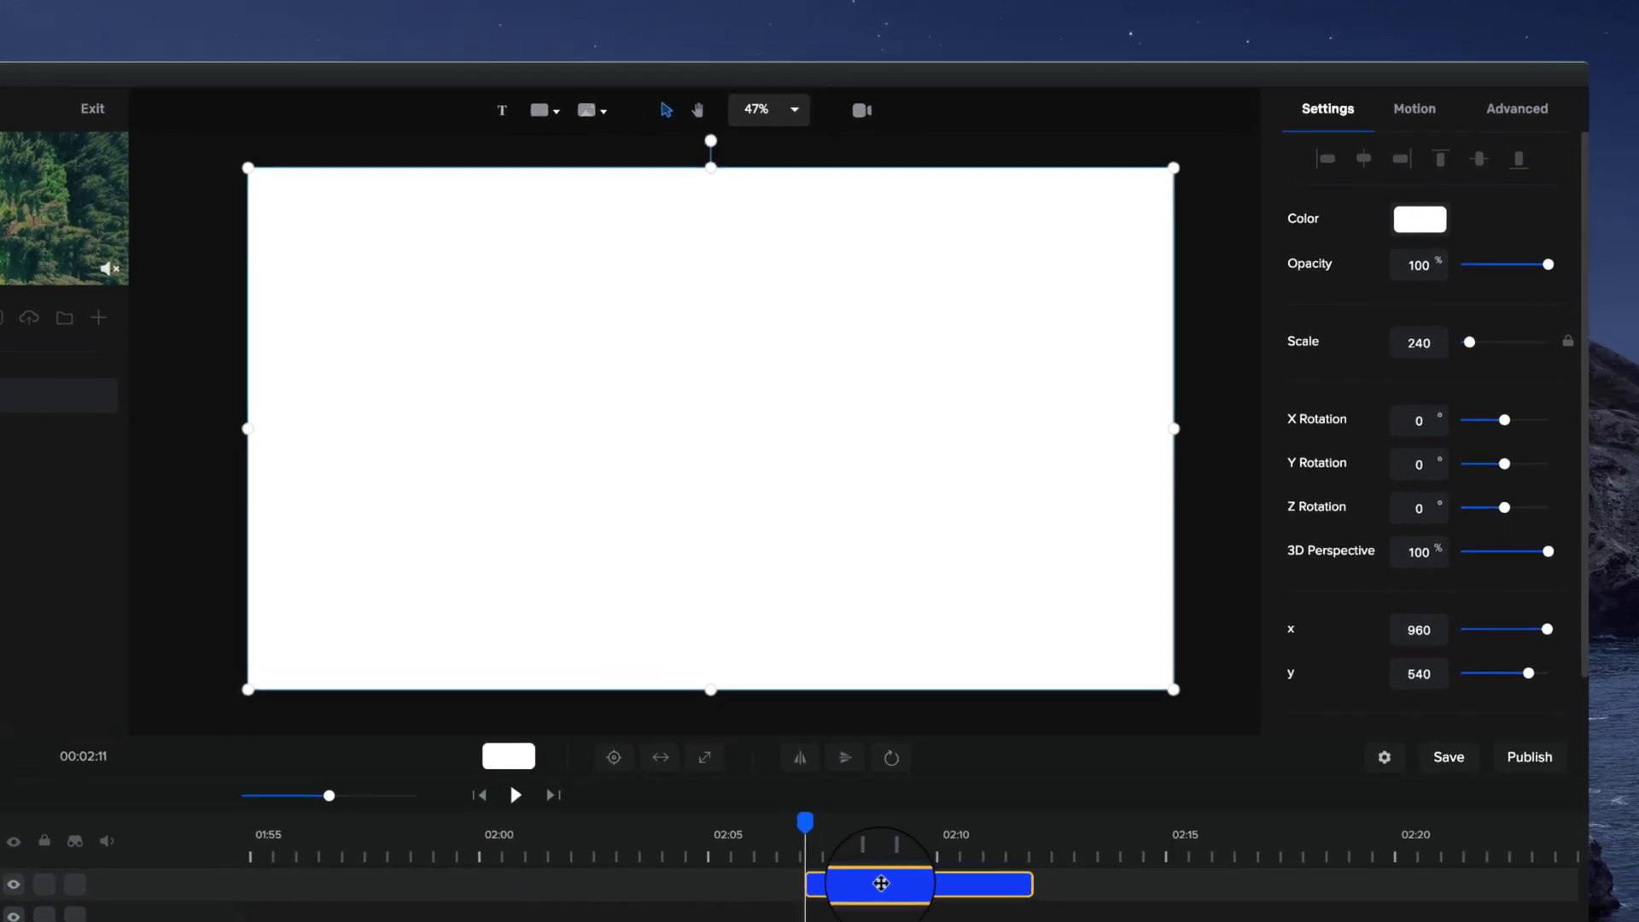
pyautogui.click(835, 904)
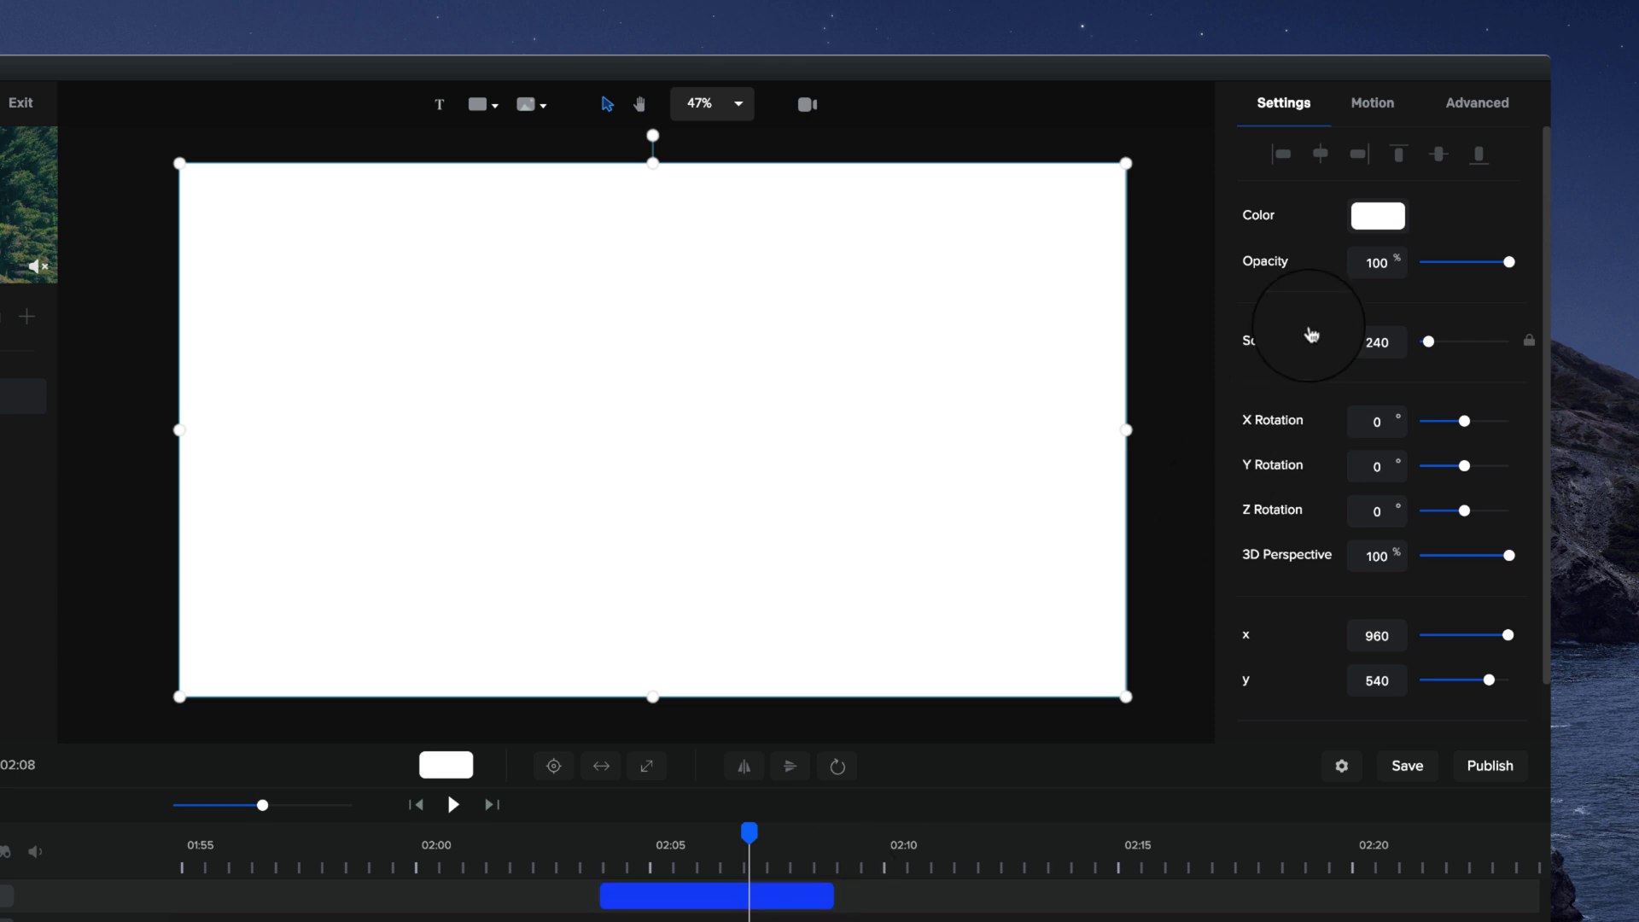
# Switch the rectangle fill to a radial gradient, centred and reaching the bottom-right corner
pyautogui.click(1383, 226)
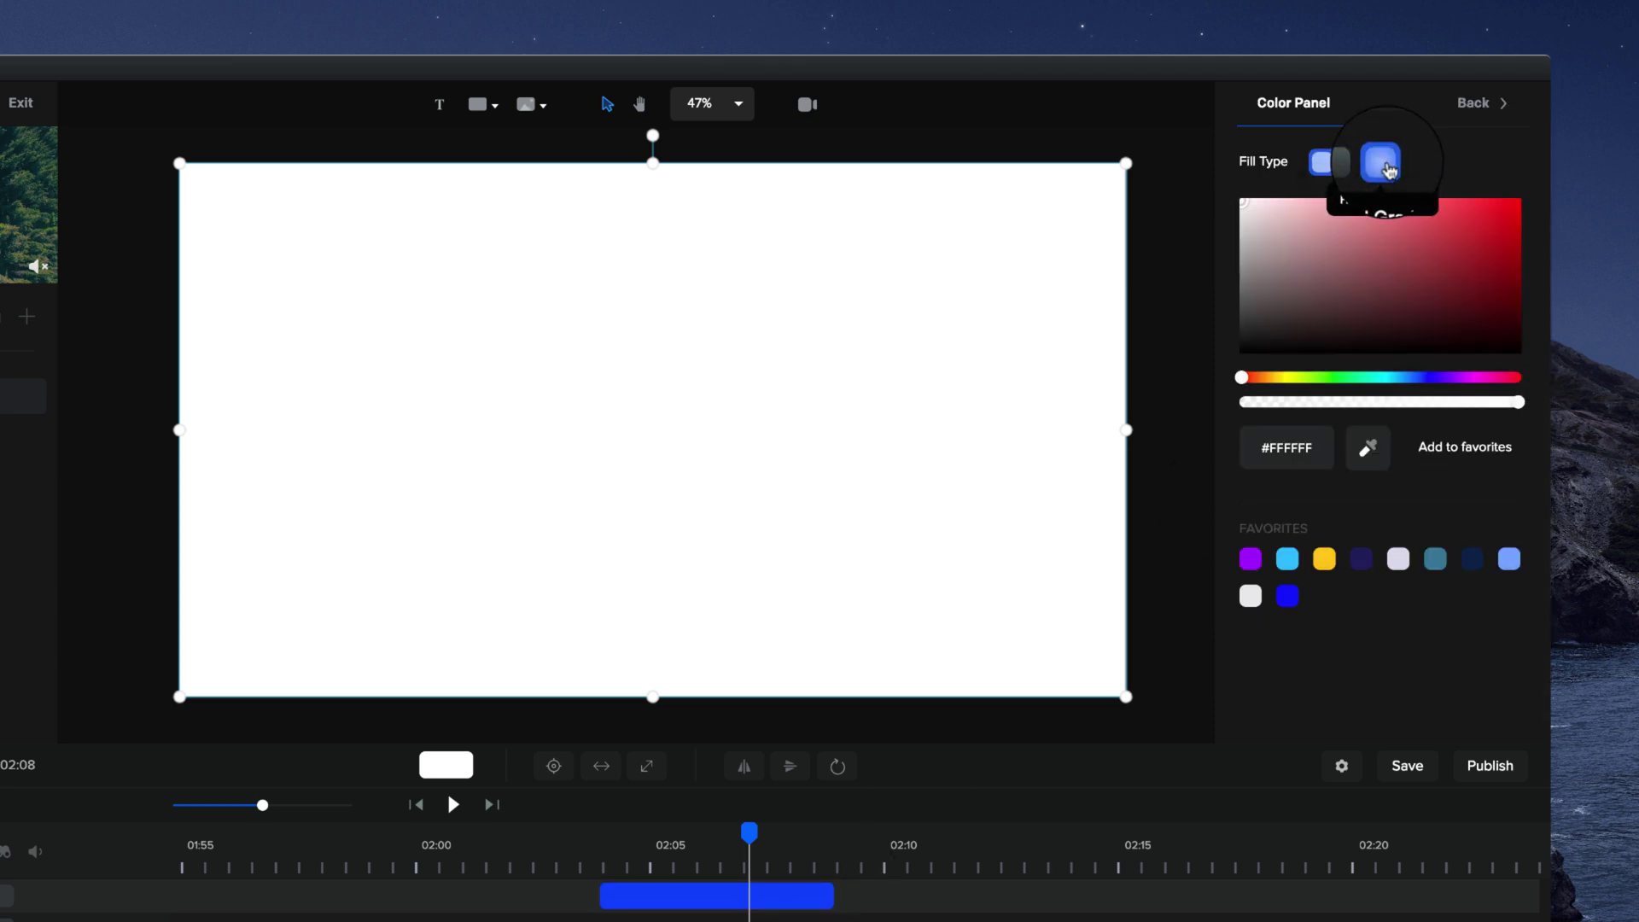
pyautogui.click(1381, 162)
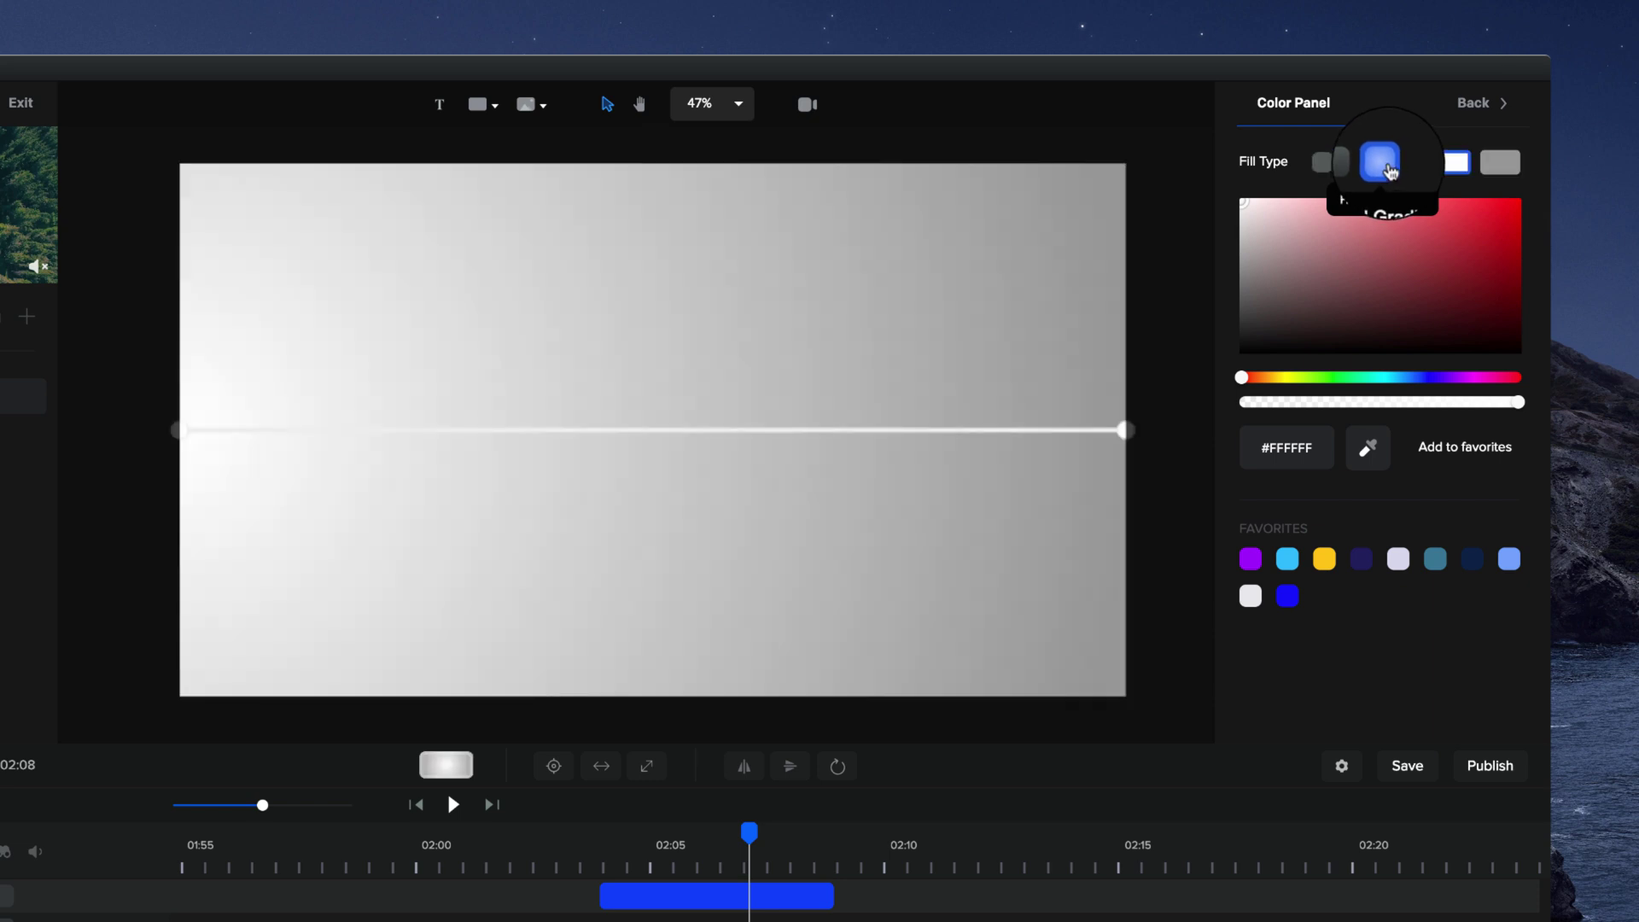
pyautogui.moveTo(181, 430); pyautogui.dragTo(635, 427)
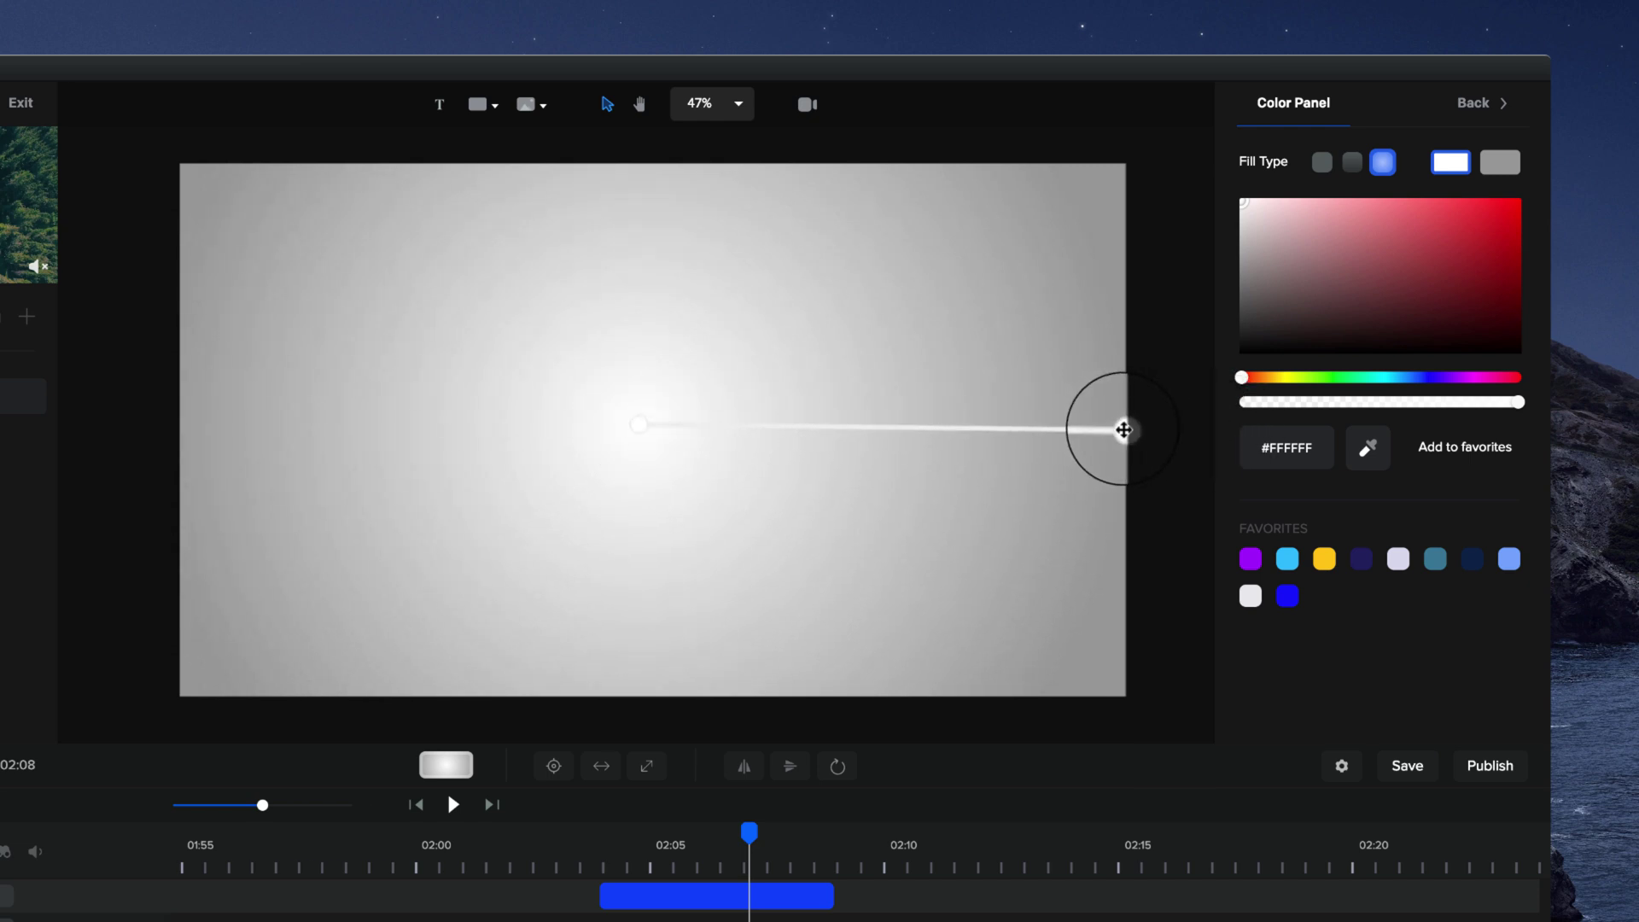
pyautogui.moveTo(1123, 428)
pyautogui.mouseDown()
pyautogui.moveTo(1144, 450)
pyautogui.moveTo(1175, 718)
pyautogui.mouseUp()
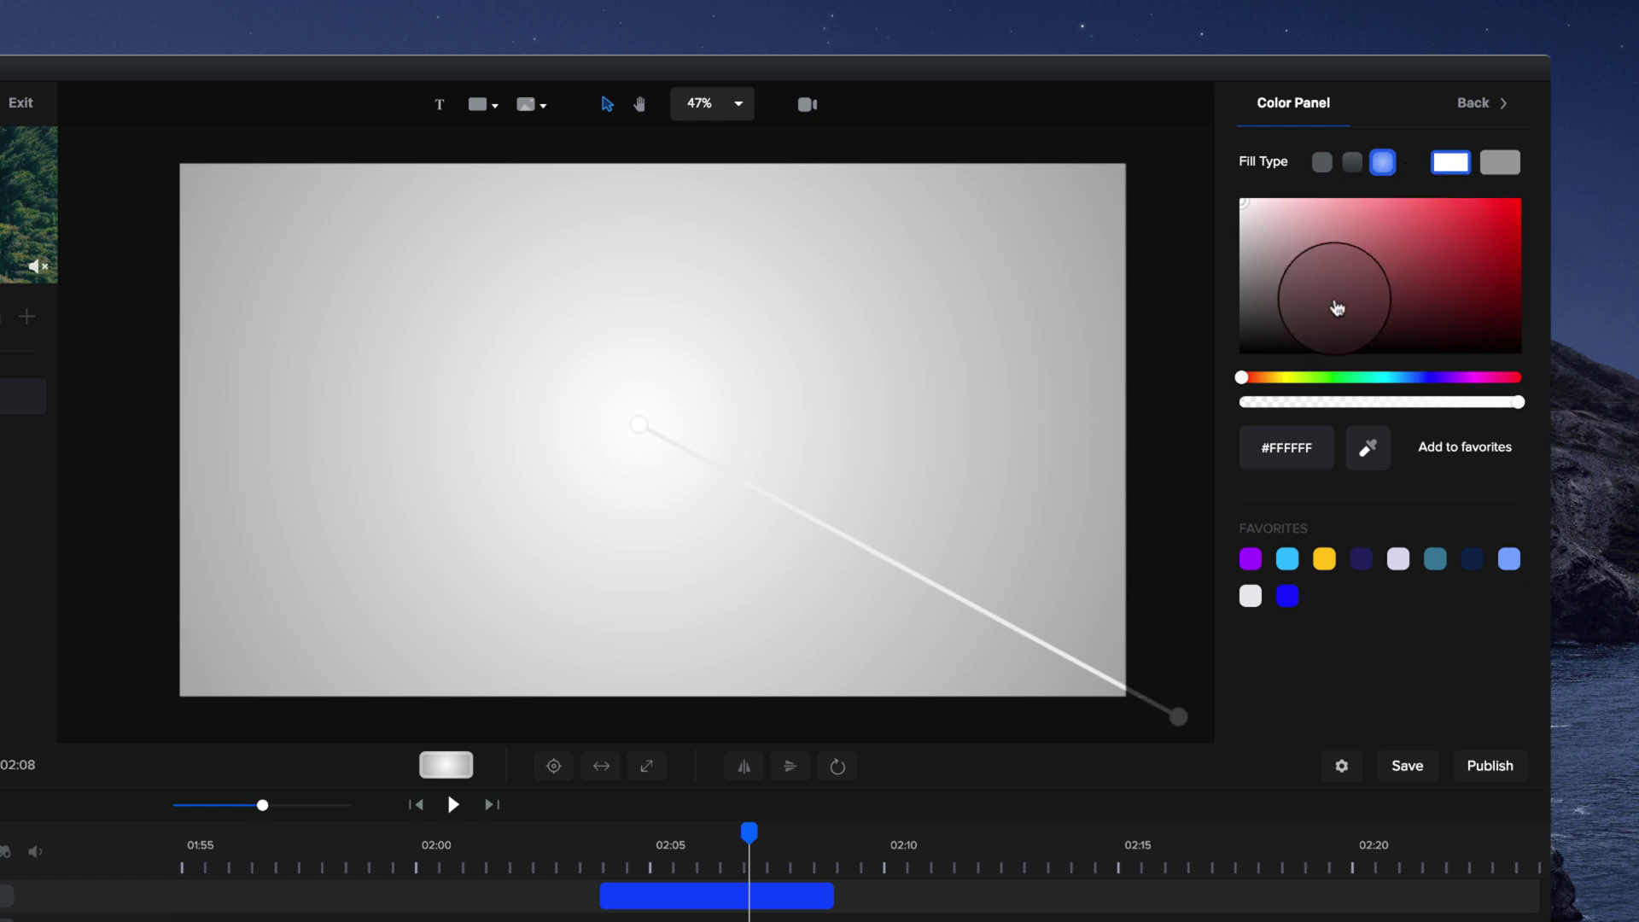
# Set both gradient colour stops to black, lowering the centre colour's opacity
pyautogui.moveTo(1310, 329); pyautogui.dragTo(1238, 379)
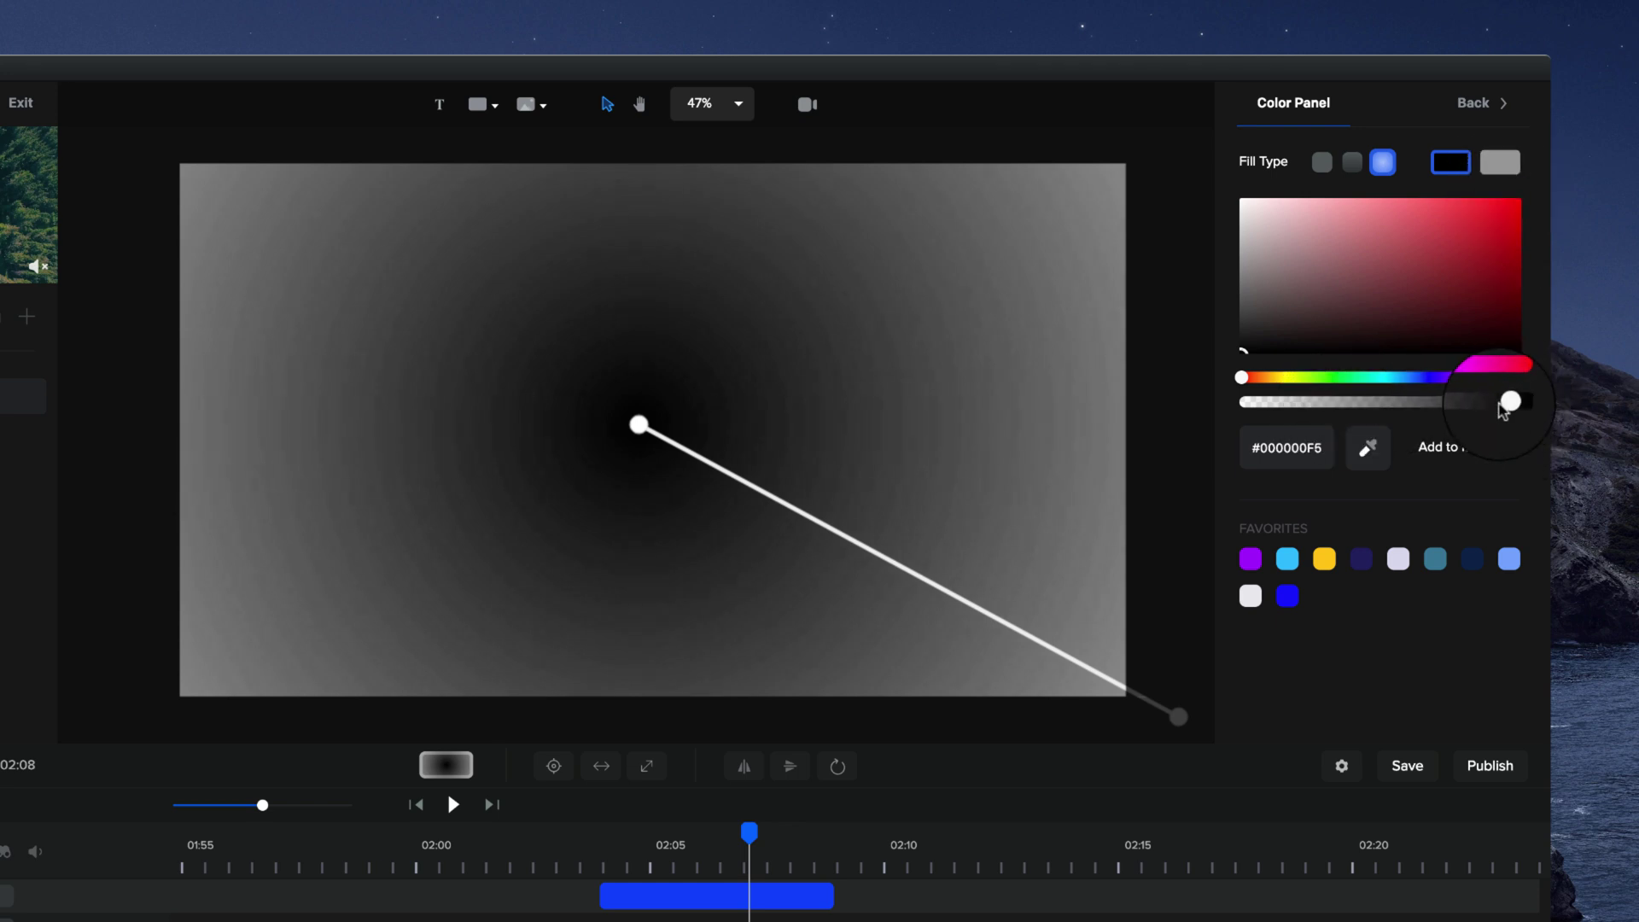
pyautogui.moveTo(1520, 408); pyautogui.dragTo(1293, 412)
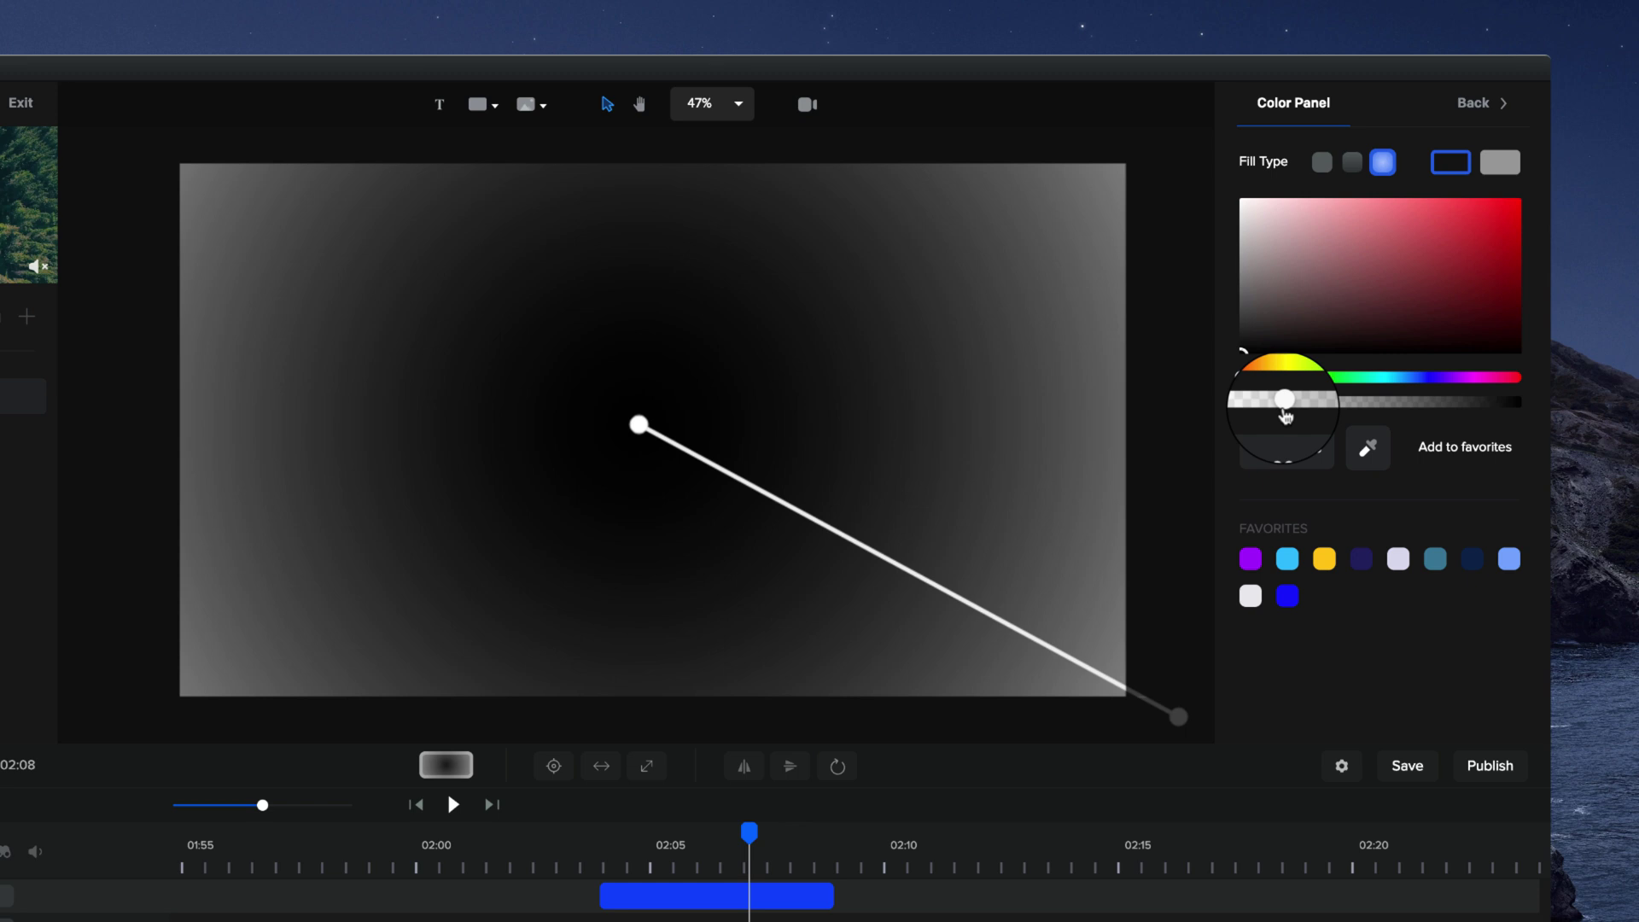
pyautogui.click(1498, 170)
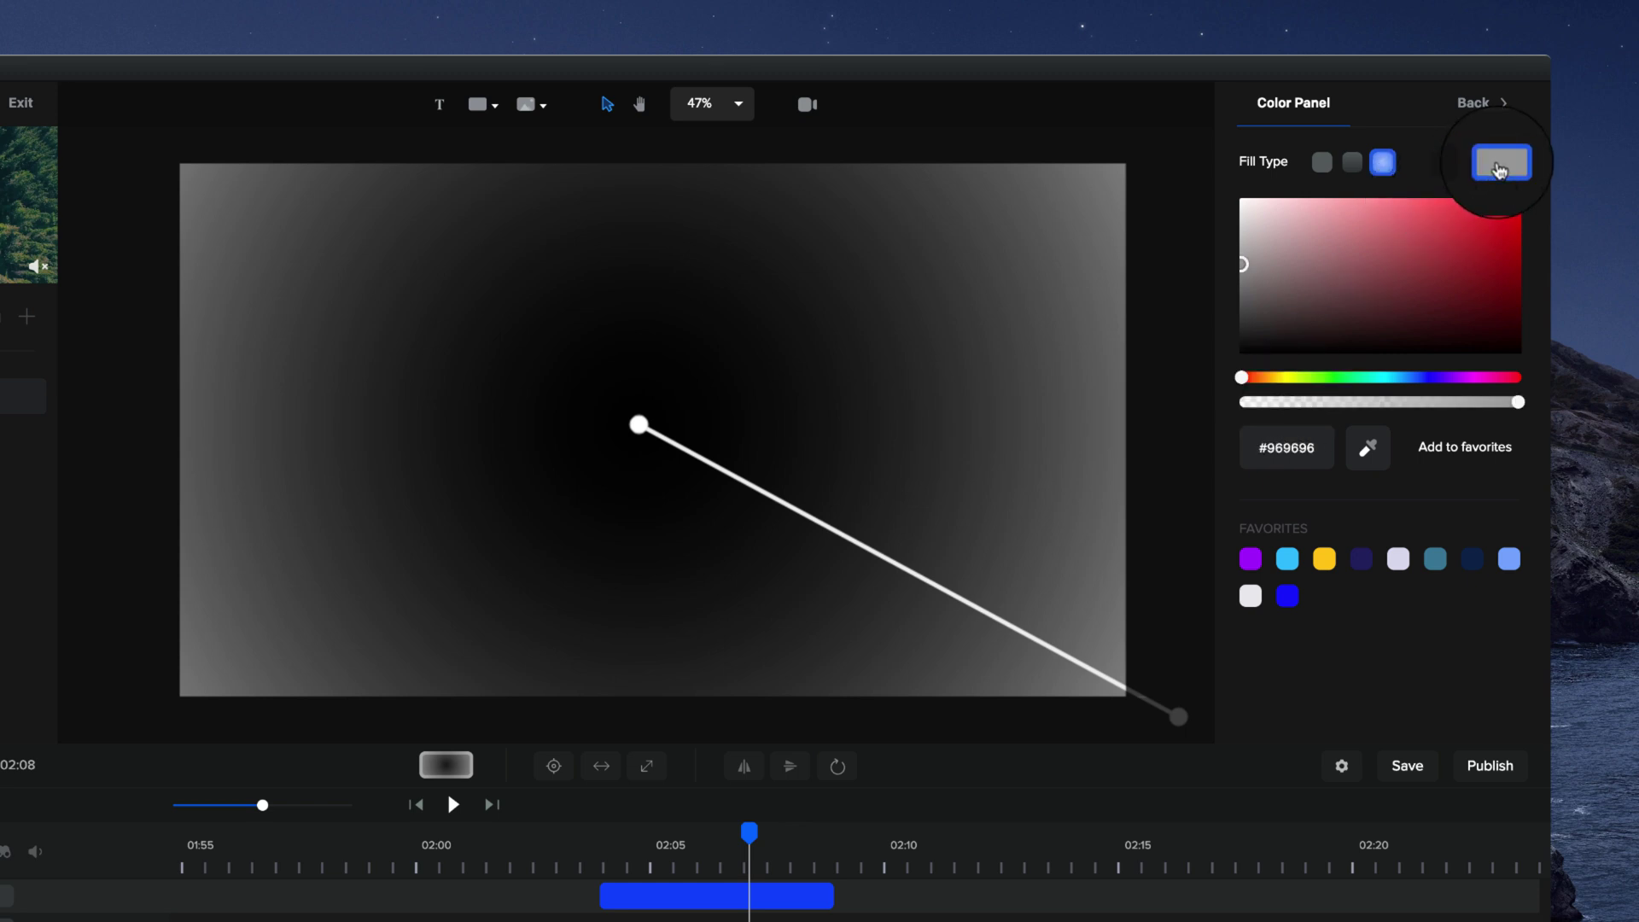
pyautogui.moveTo(1240, 323)
pyautogui.mouseDown()
pyautogui.moveTo(1265, 336)
pyautogui.moveTo(1193, 419)
pyautogui.mouseUp()
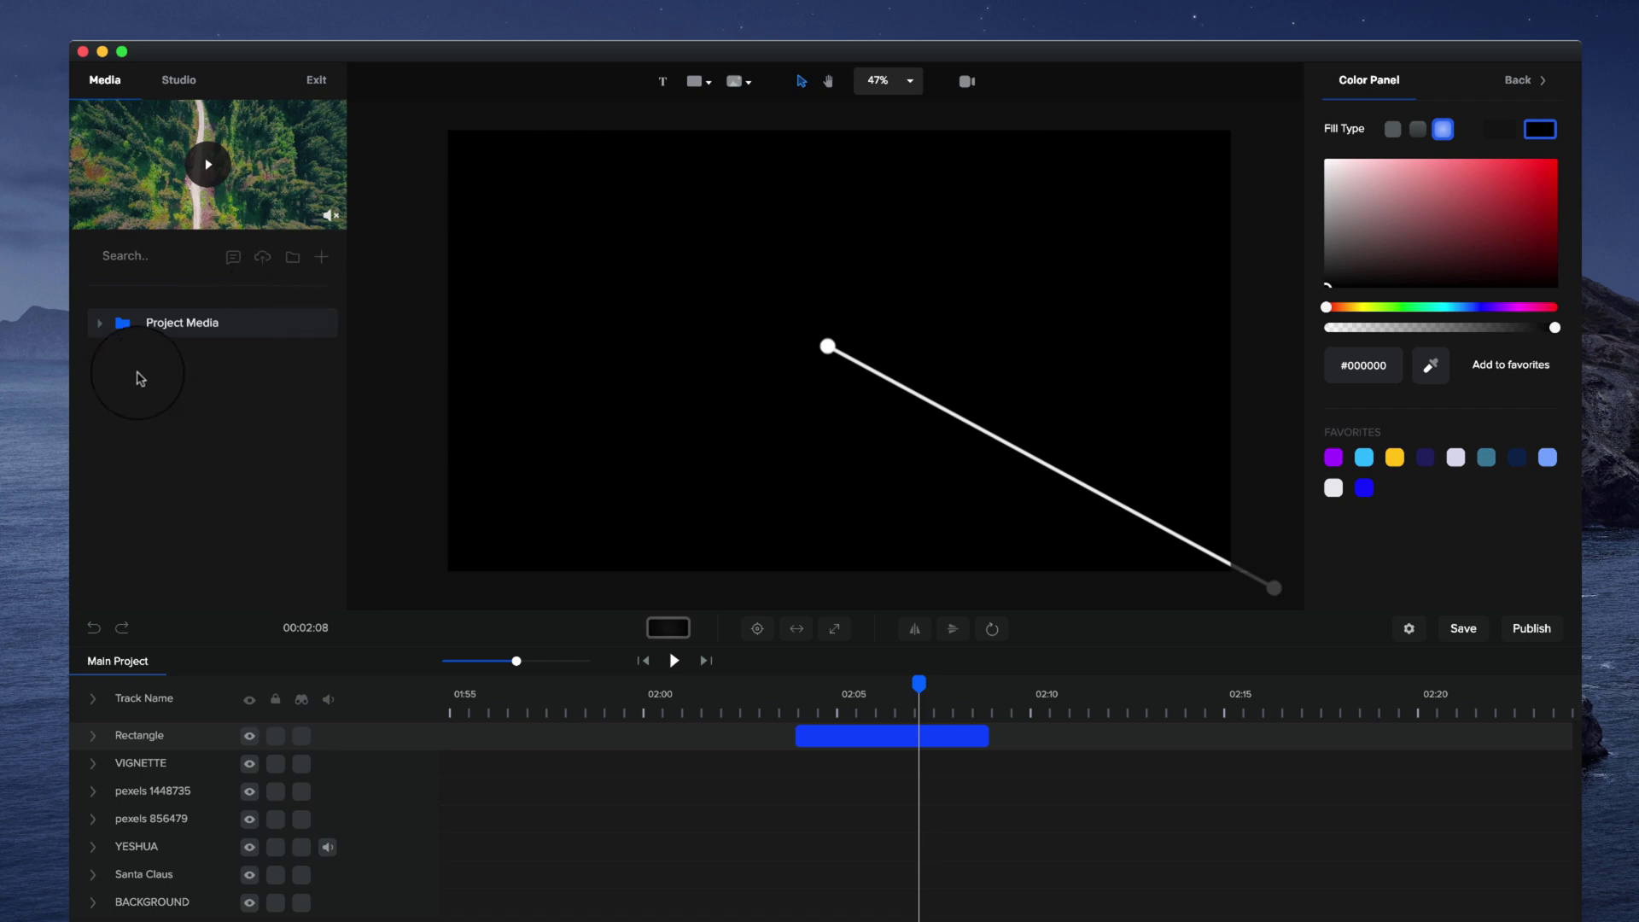
# Add the pexels 15286 forest clip, fitted to frame width and aligned with the rectangle's start
pyautogui.click(101, 322)
pyautogui.click(186, 394)
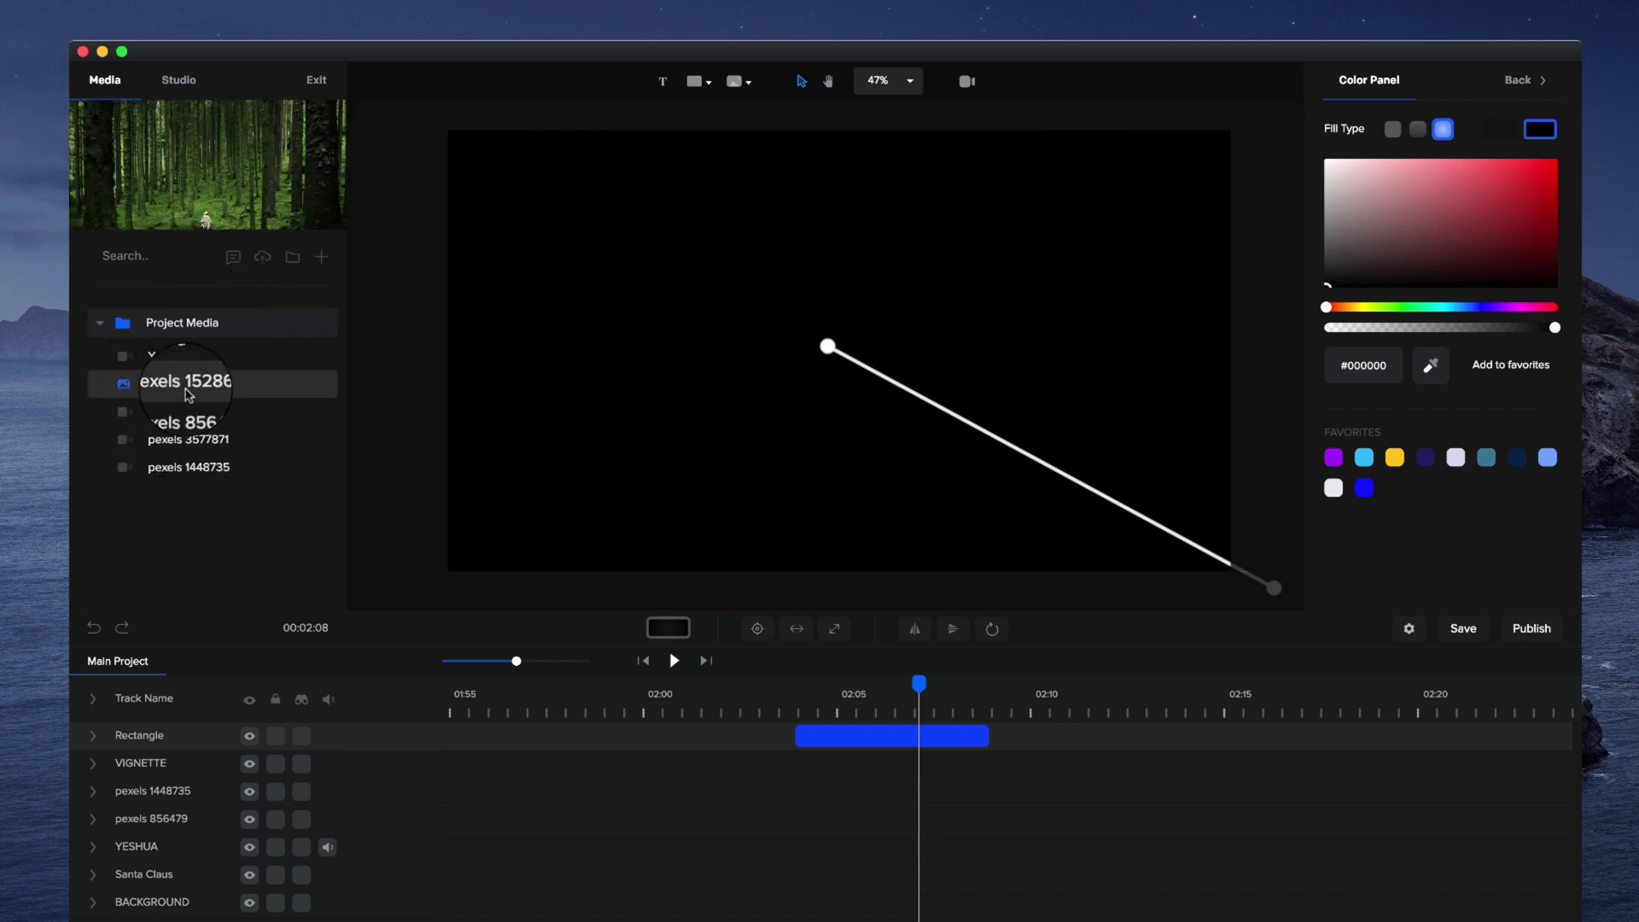
pyautogui.moveTo(181, 390); pyautogui.dragTo(953, 410)
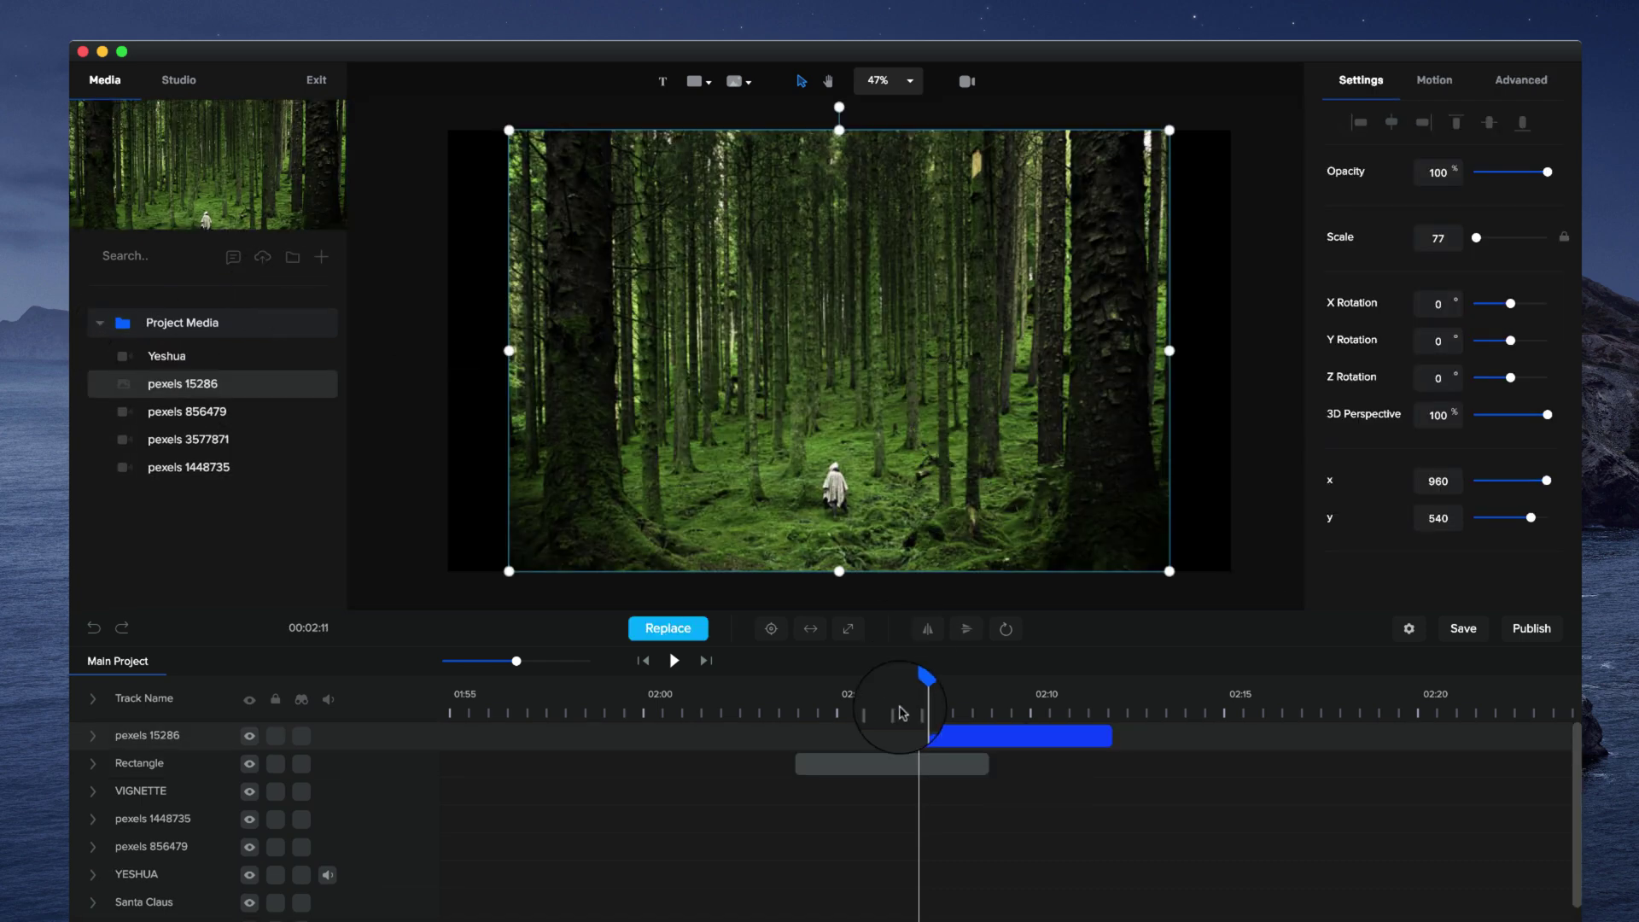
pyautogui.click(831, 640)
pyautogui.moveTo(1032, 734); pyautogui.dragTo(908, 735)
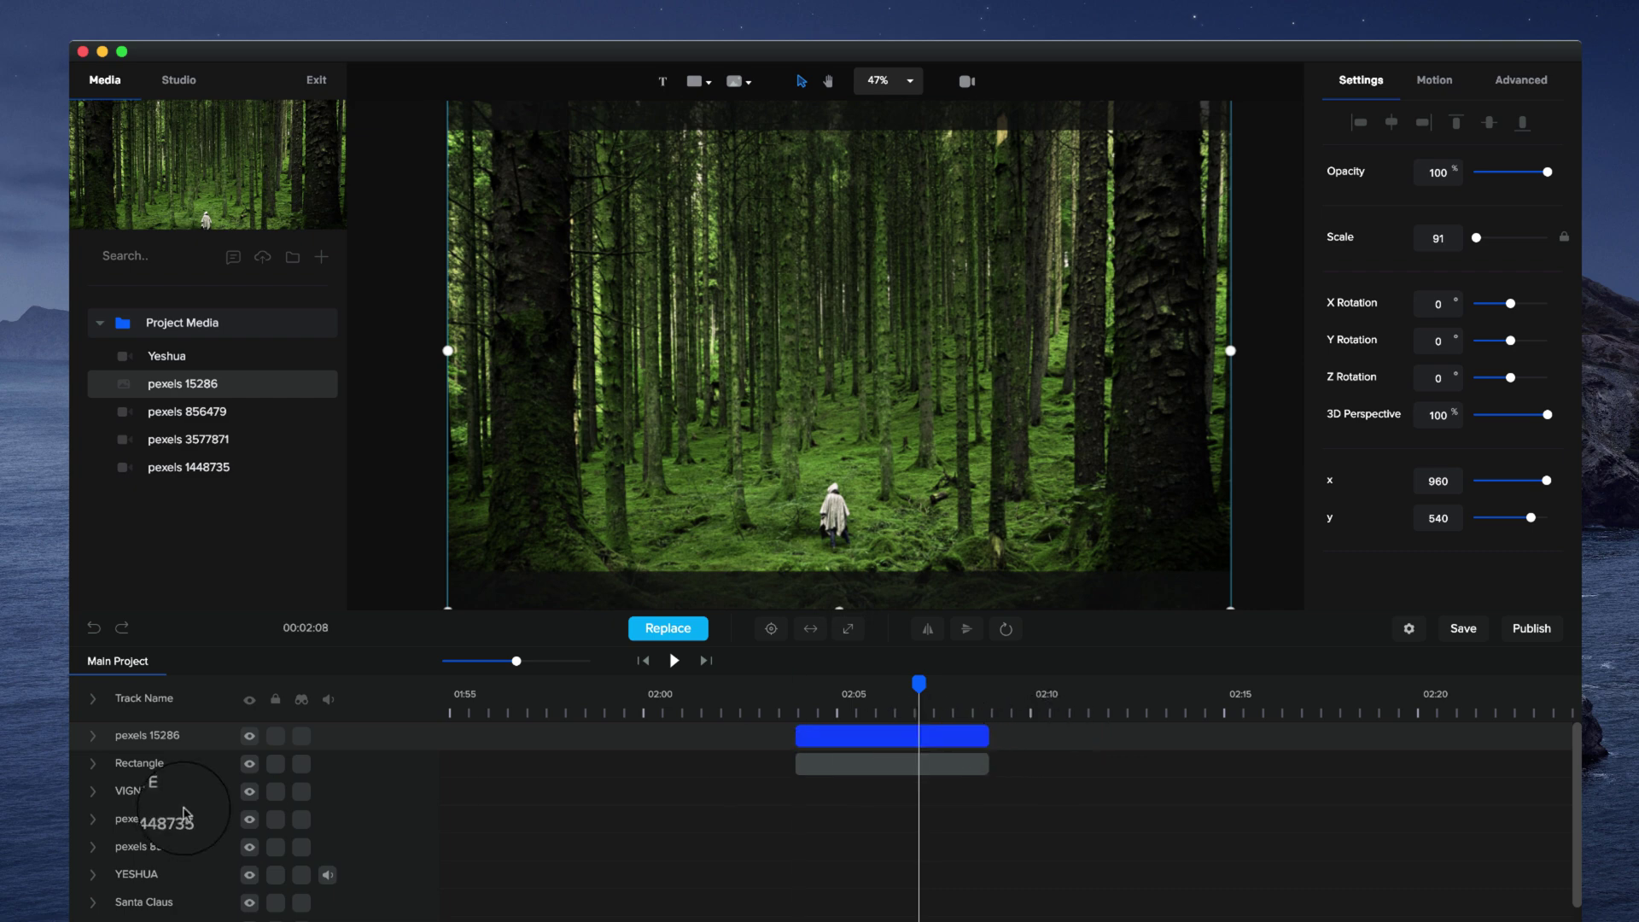
# Move the forest track below the Rectangle track and hide the rectangle layer
pyautogui.moveTo(183, 814); pyautogui.dragTo(116, 763)
pyautogui.click(893, 732)
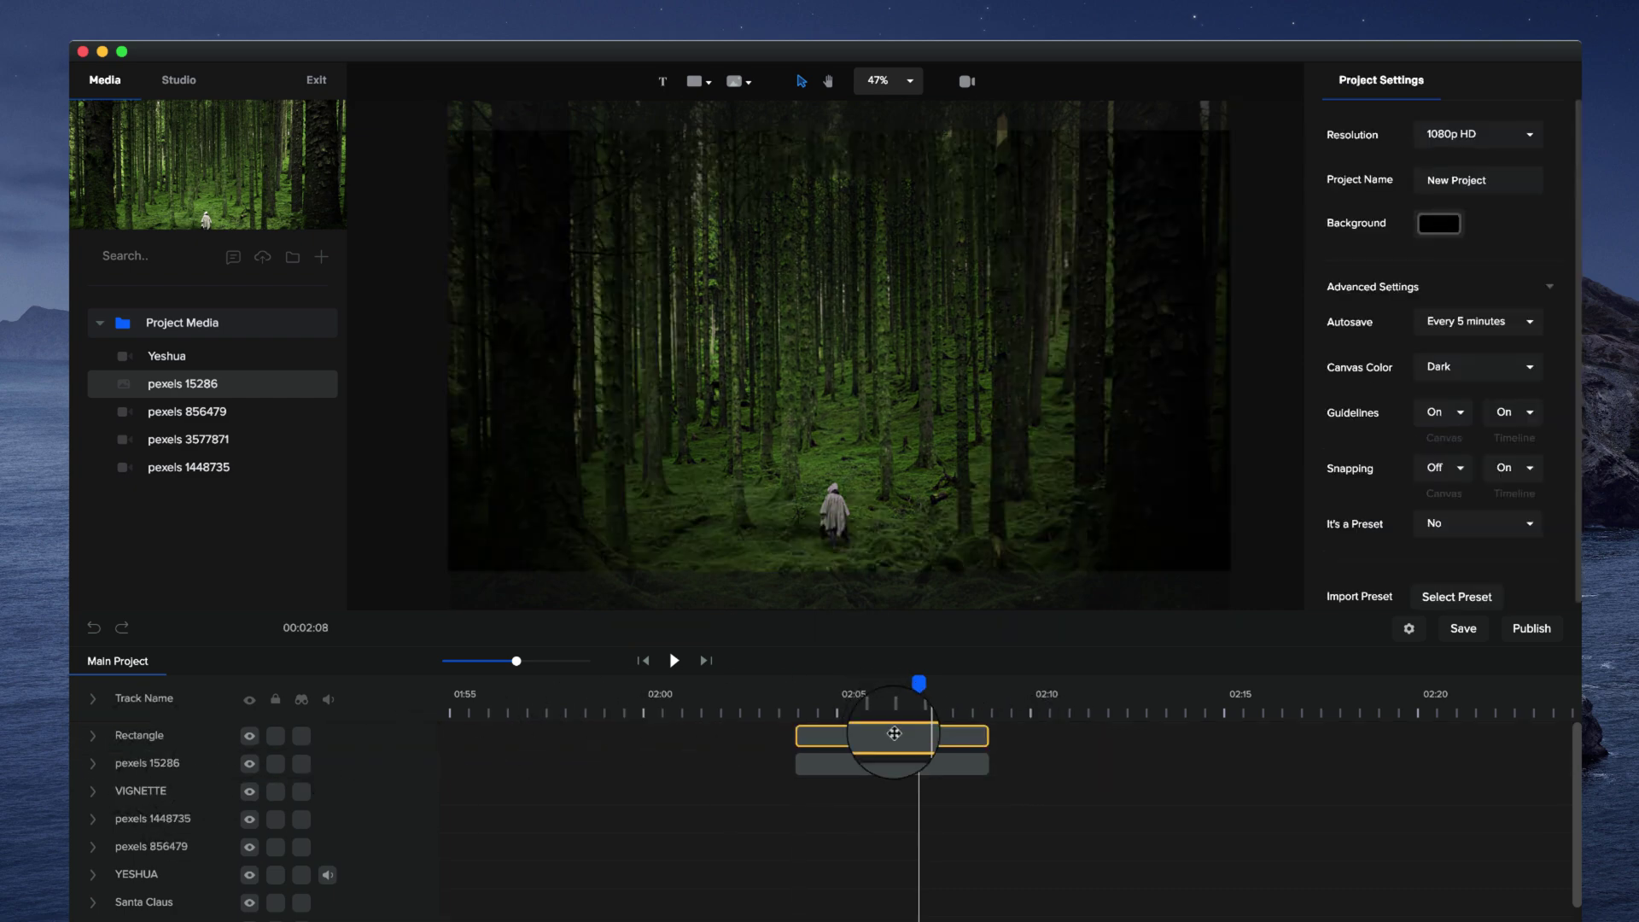
pyautogui.click(893, 732)
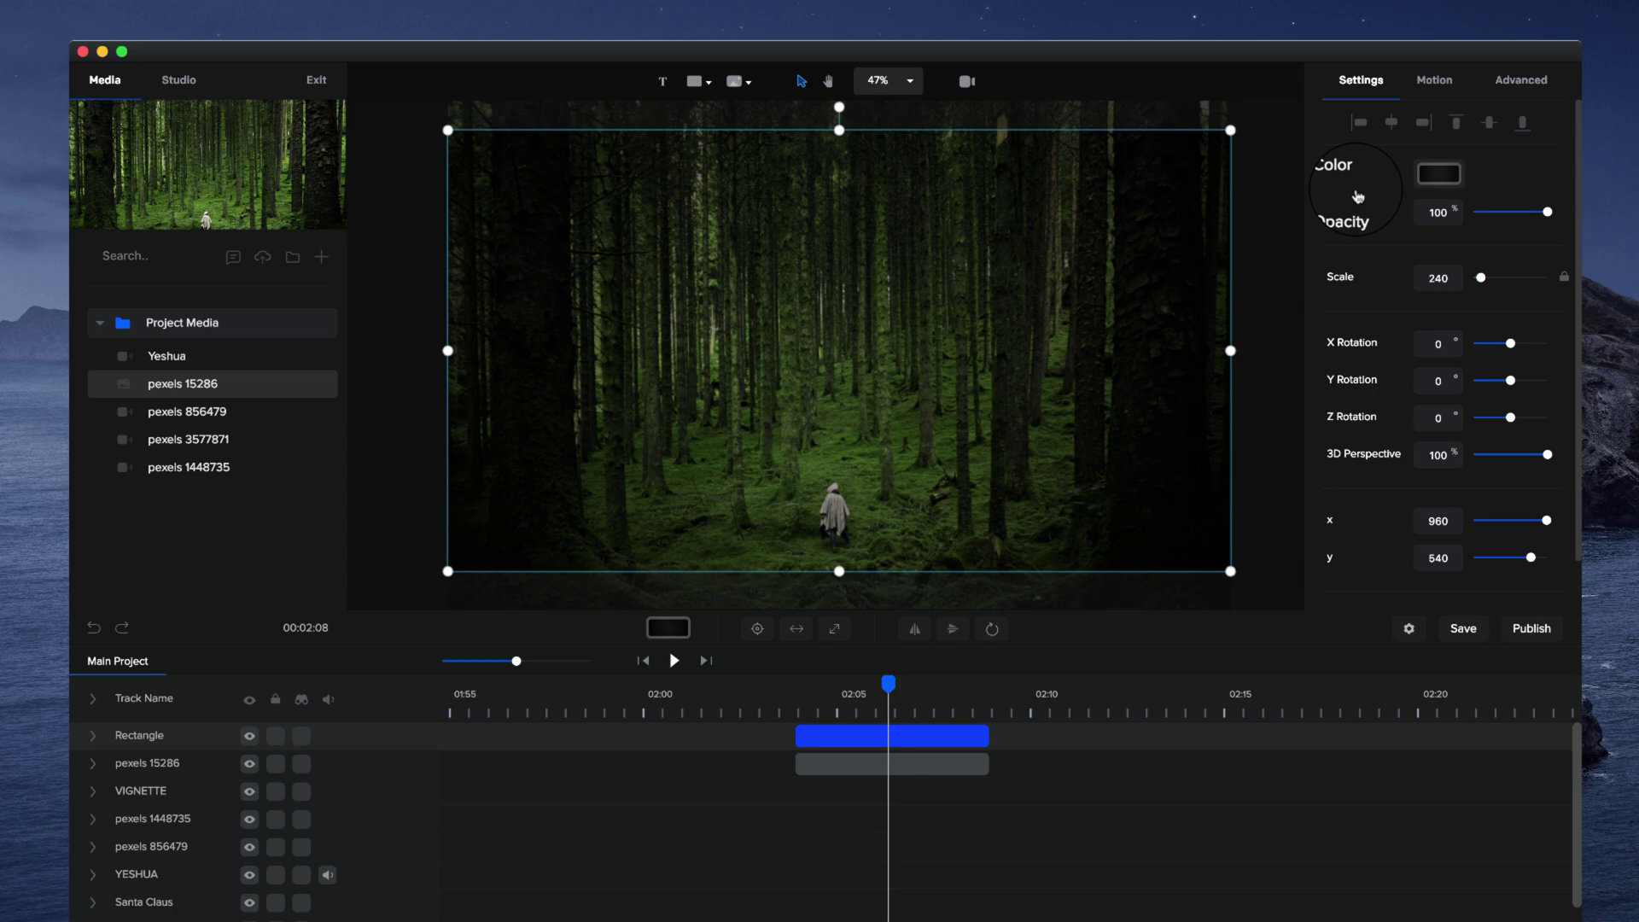
pyautogui.click(248, 738)
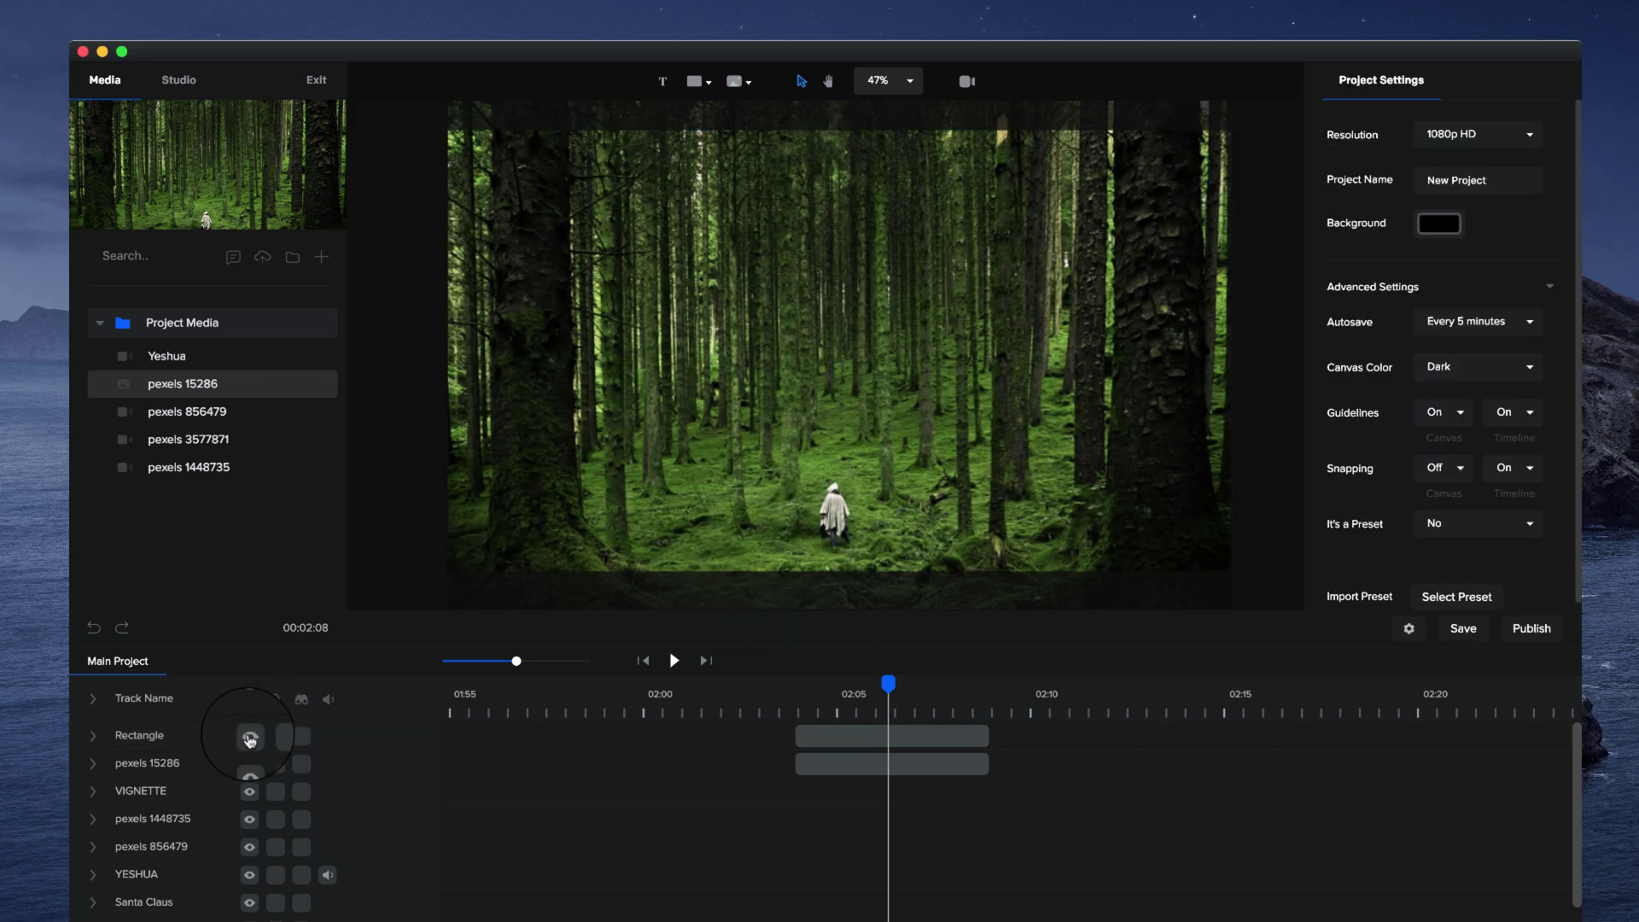
# Show the rectangle again and make its gradient centre colour fully transparent
pyautogui.click(248, 739)
pyautogui.click(895, 736)
pyautogui.click(1438, 166)
pyautogui.click(1370, 311)
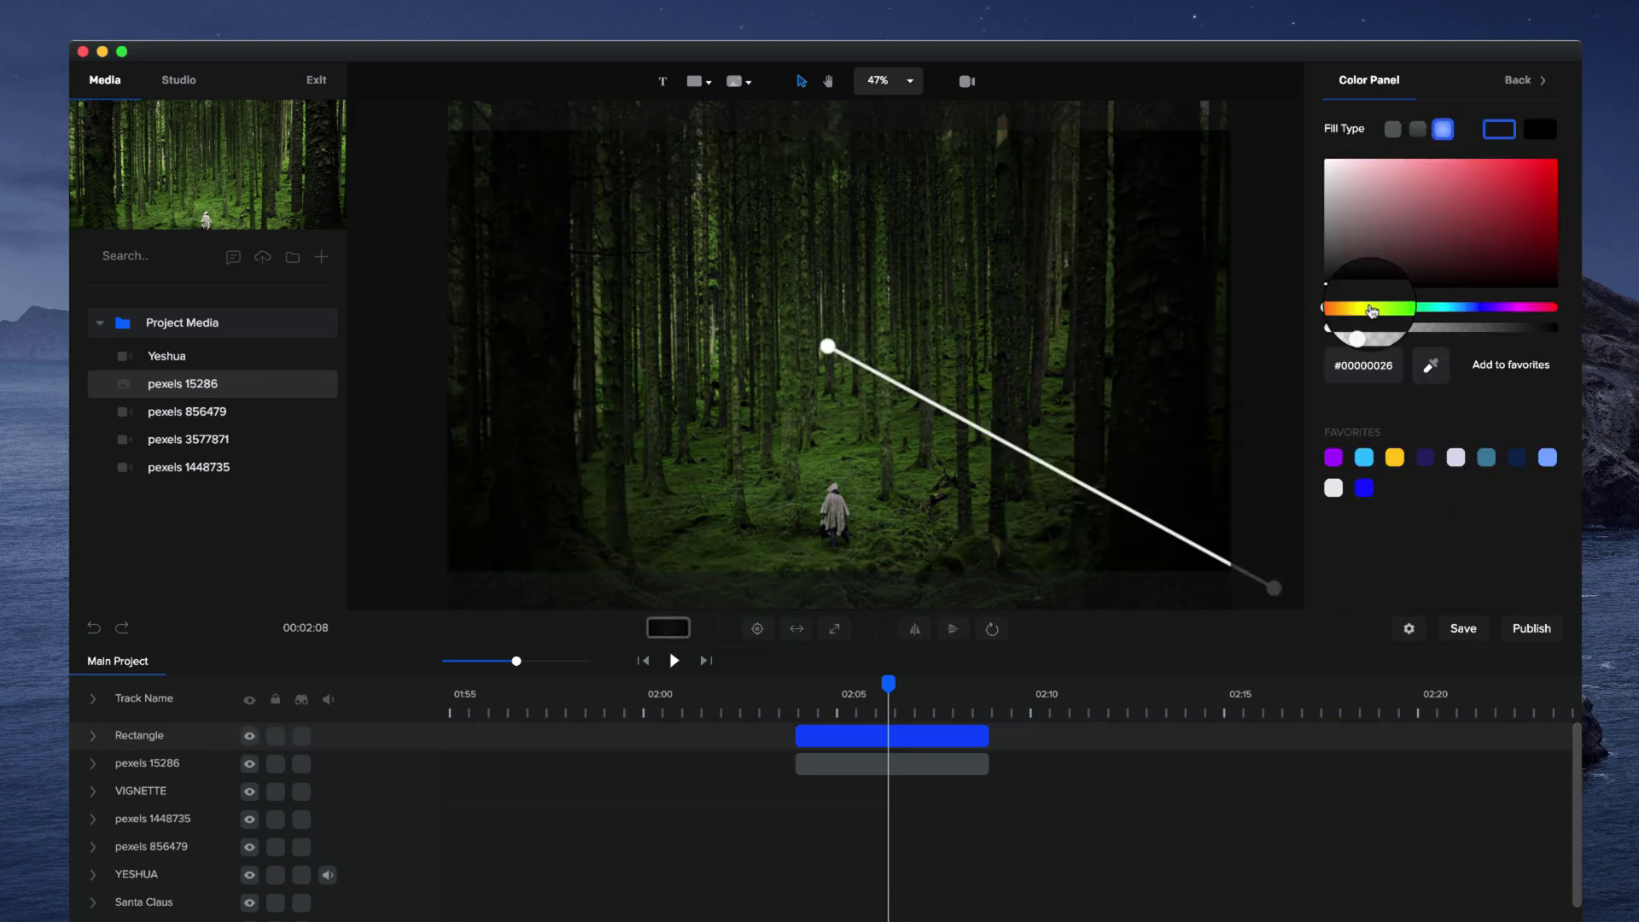
pyautogui.moveTo(1370, 311); pyautogui.dragTo(1311, 332)
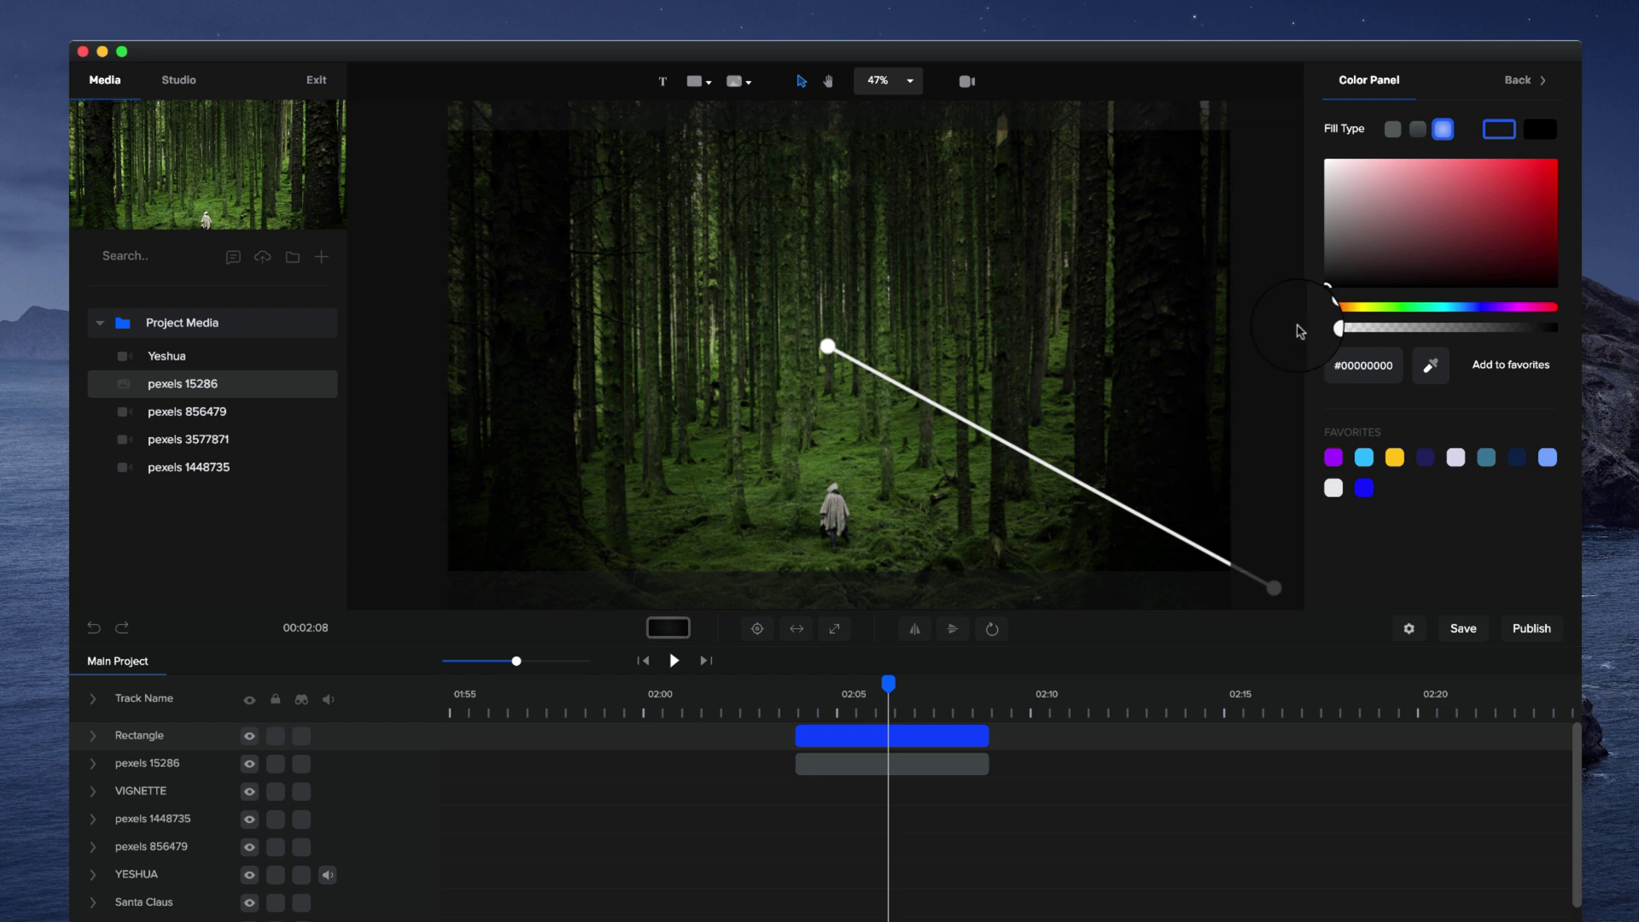
pyautogui.scroll(-1, 934, 355)
pyautogui.scroll(-2, 933, 354)
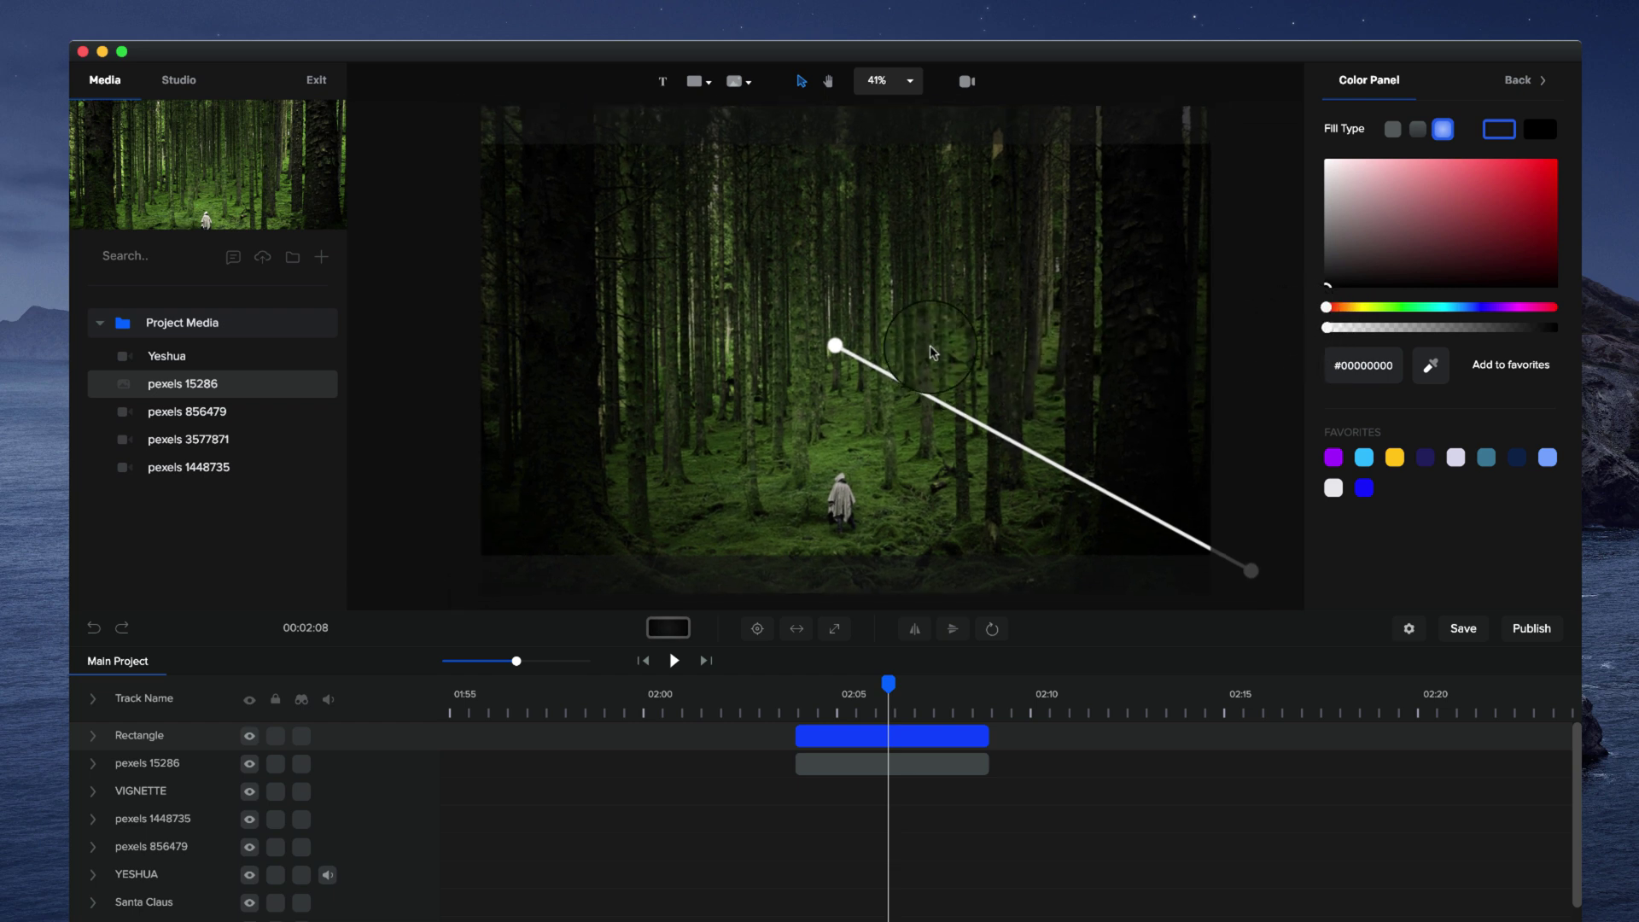
pyautogui.scroll(-2, 902, 344)
pyautogui.scroll(1, 861, 352)
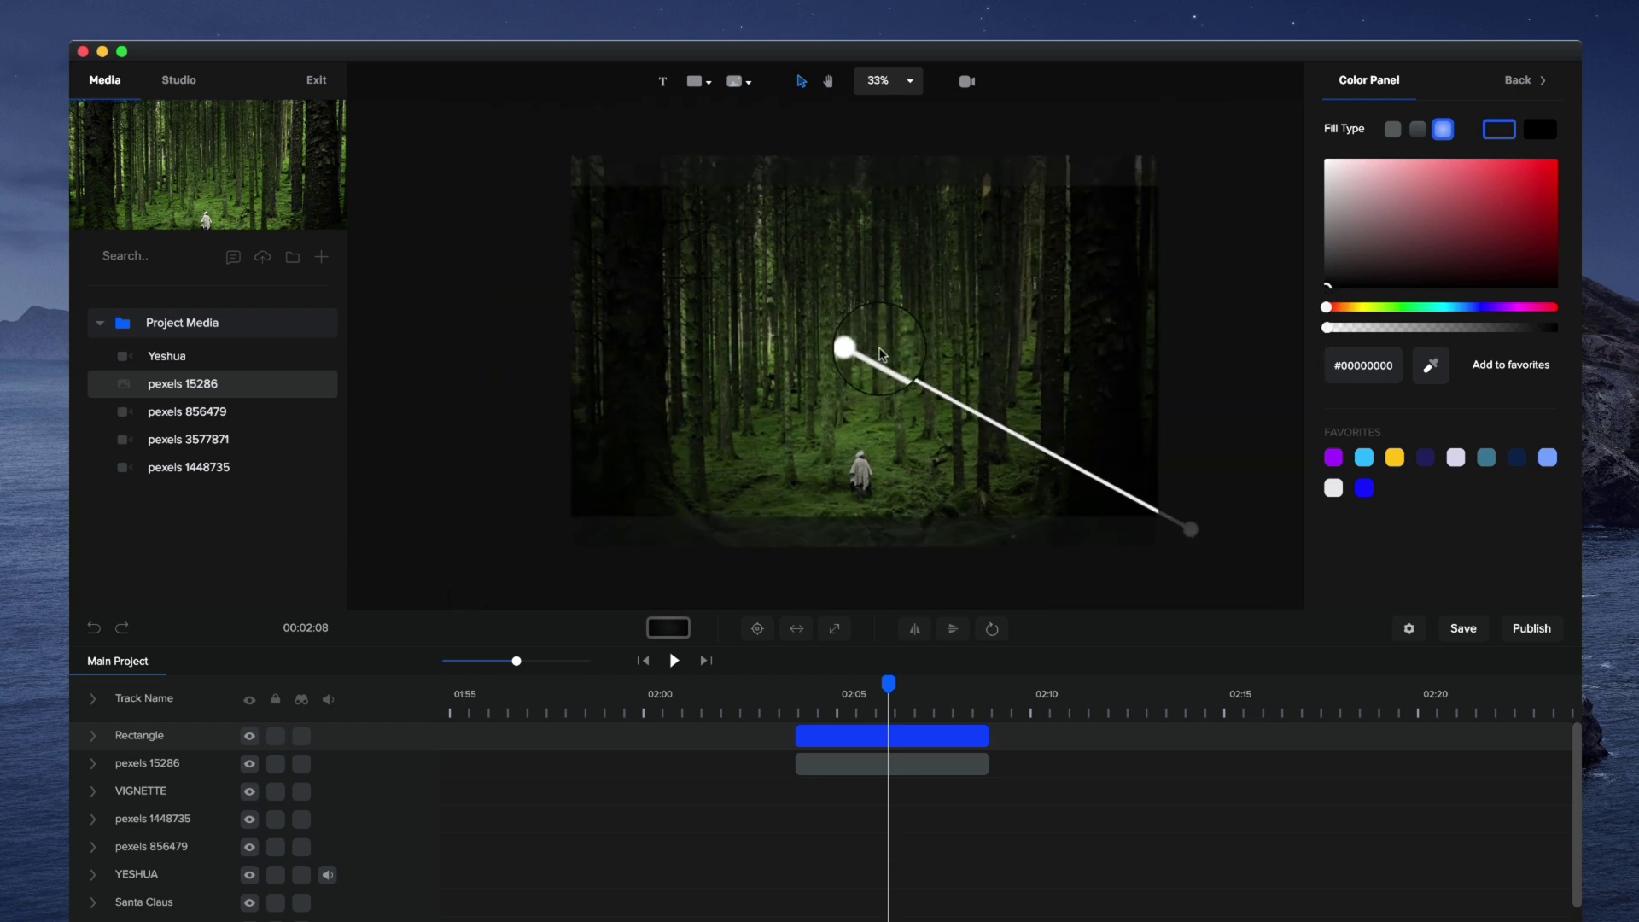
# Nudge the gradient centre down-right and stretch the gradient toward the lower-right corner
pyautogui.moveTo(861, 355); pyautogui.dragTo(865, 361)
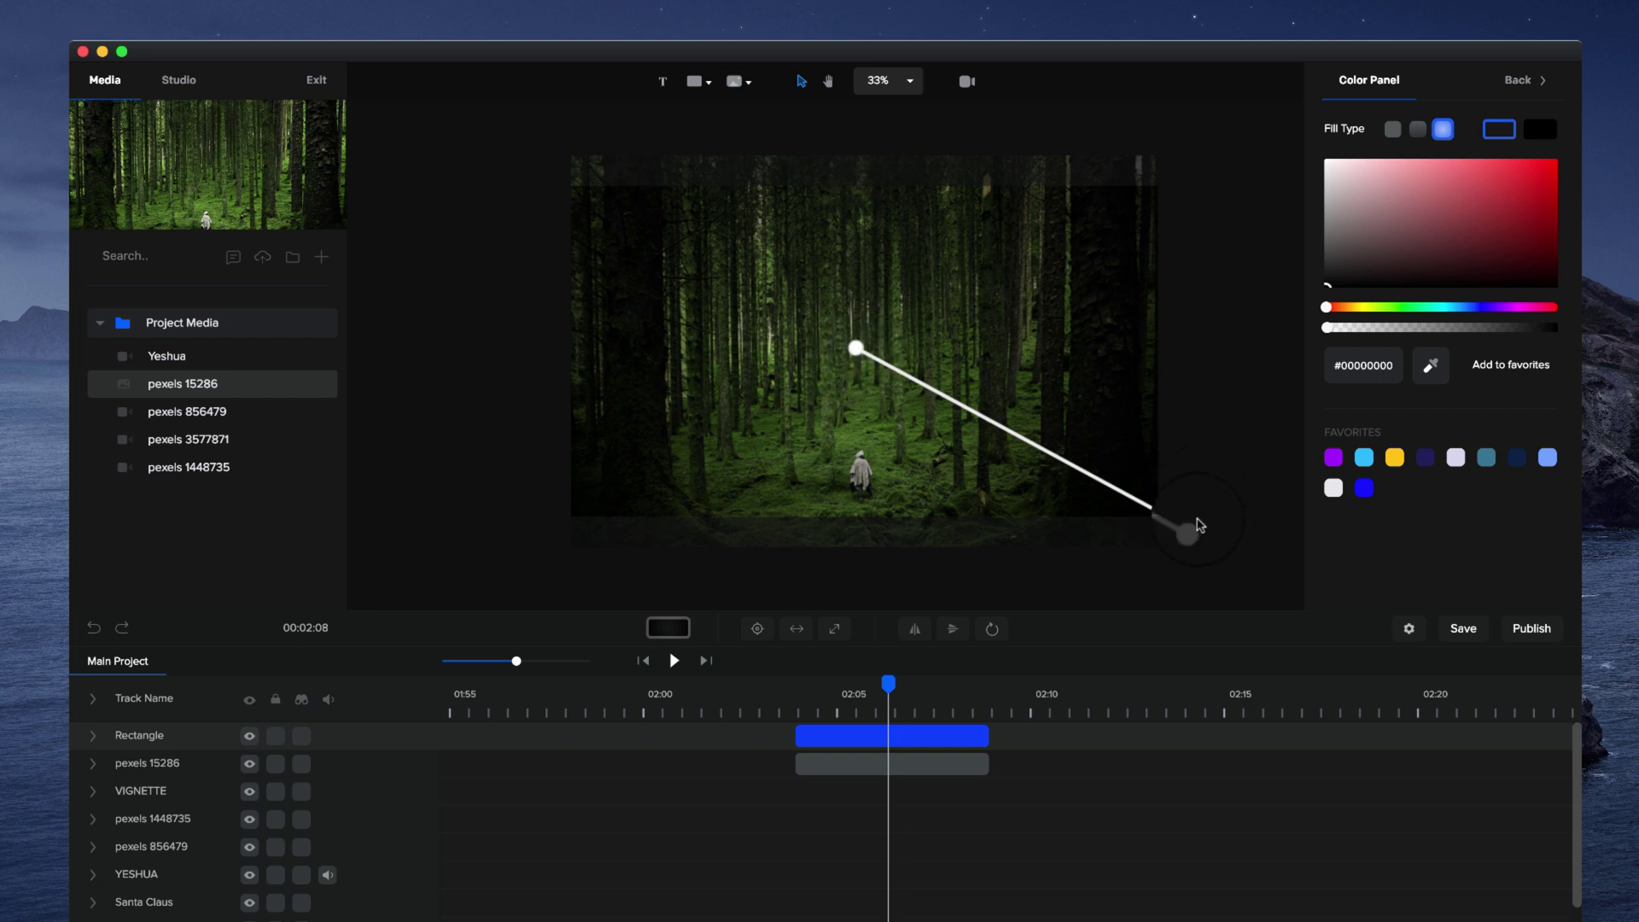
pyautogui.moveTo(1338, 331)
pyautogui.mouseDown()
pyautogui.moveTo(1481, 328)
pyautogui.moveTo(1326, 328)
pyautogui.mouseUp()
pyautogui.moveTo(1191, 529); pyautogui.dragTo(1253, 595)
pyautogui.scroll(1, 1002, 319)
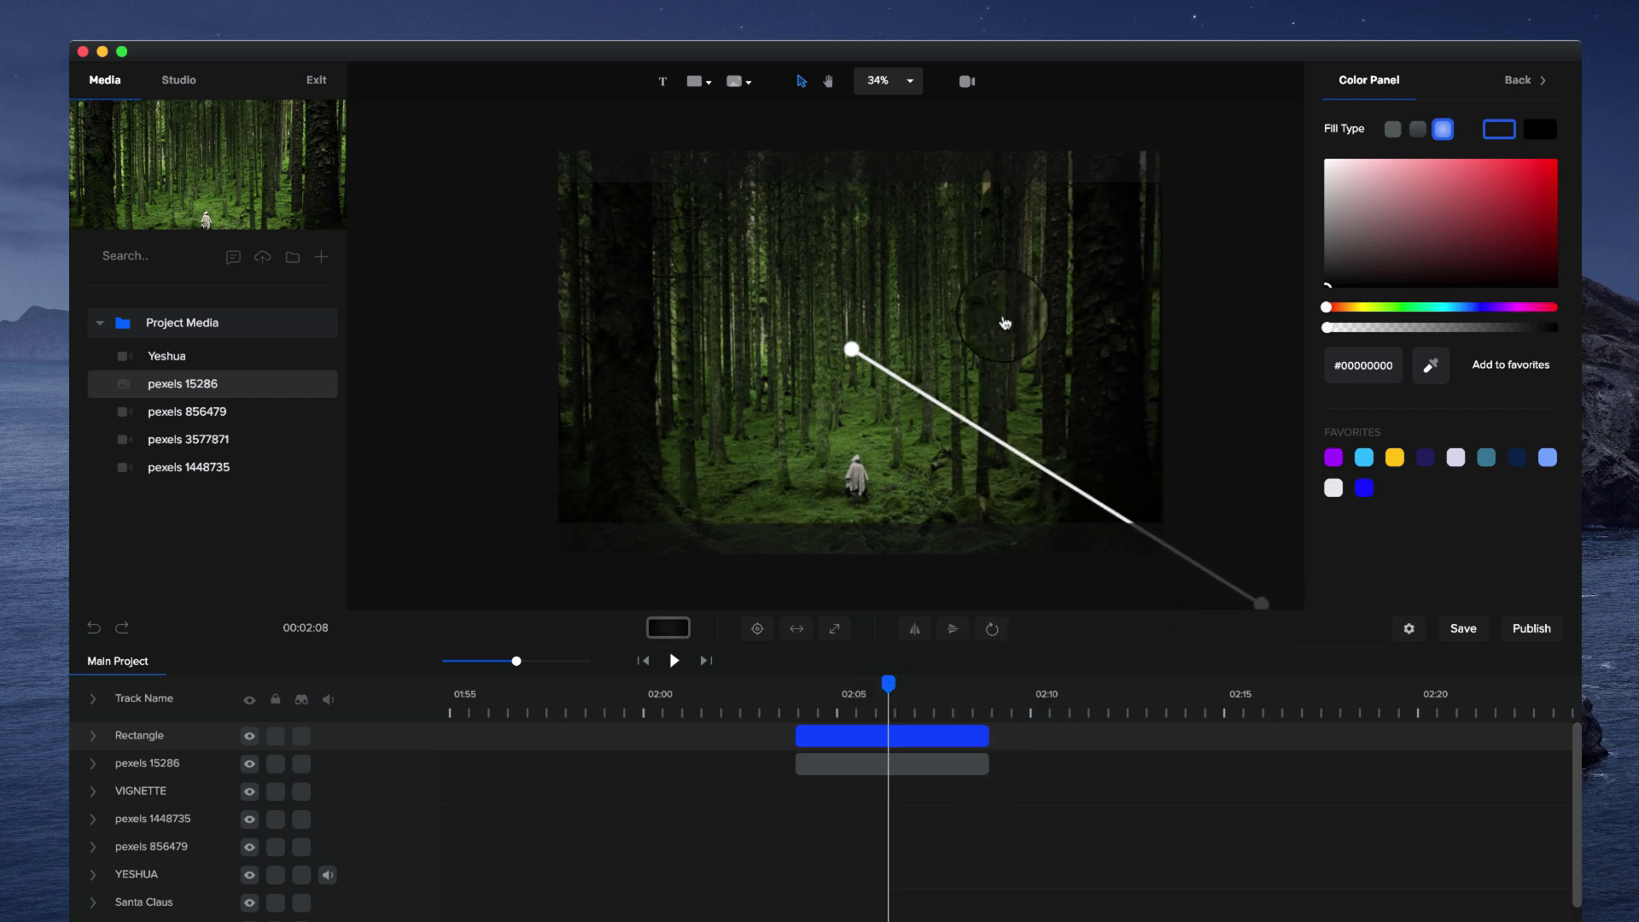
pyautogui.scroll(3, 833, 385)
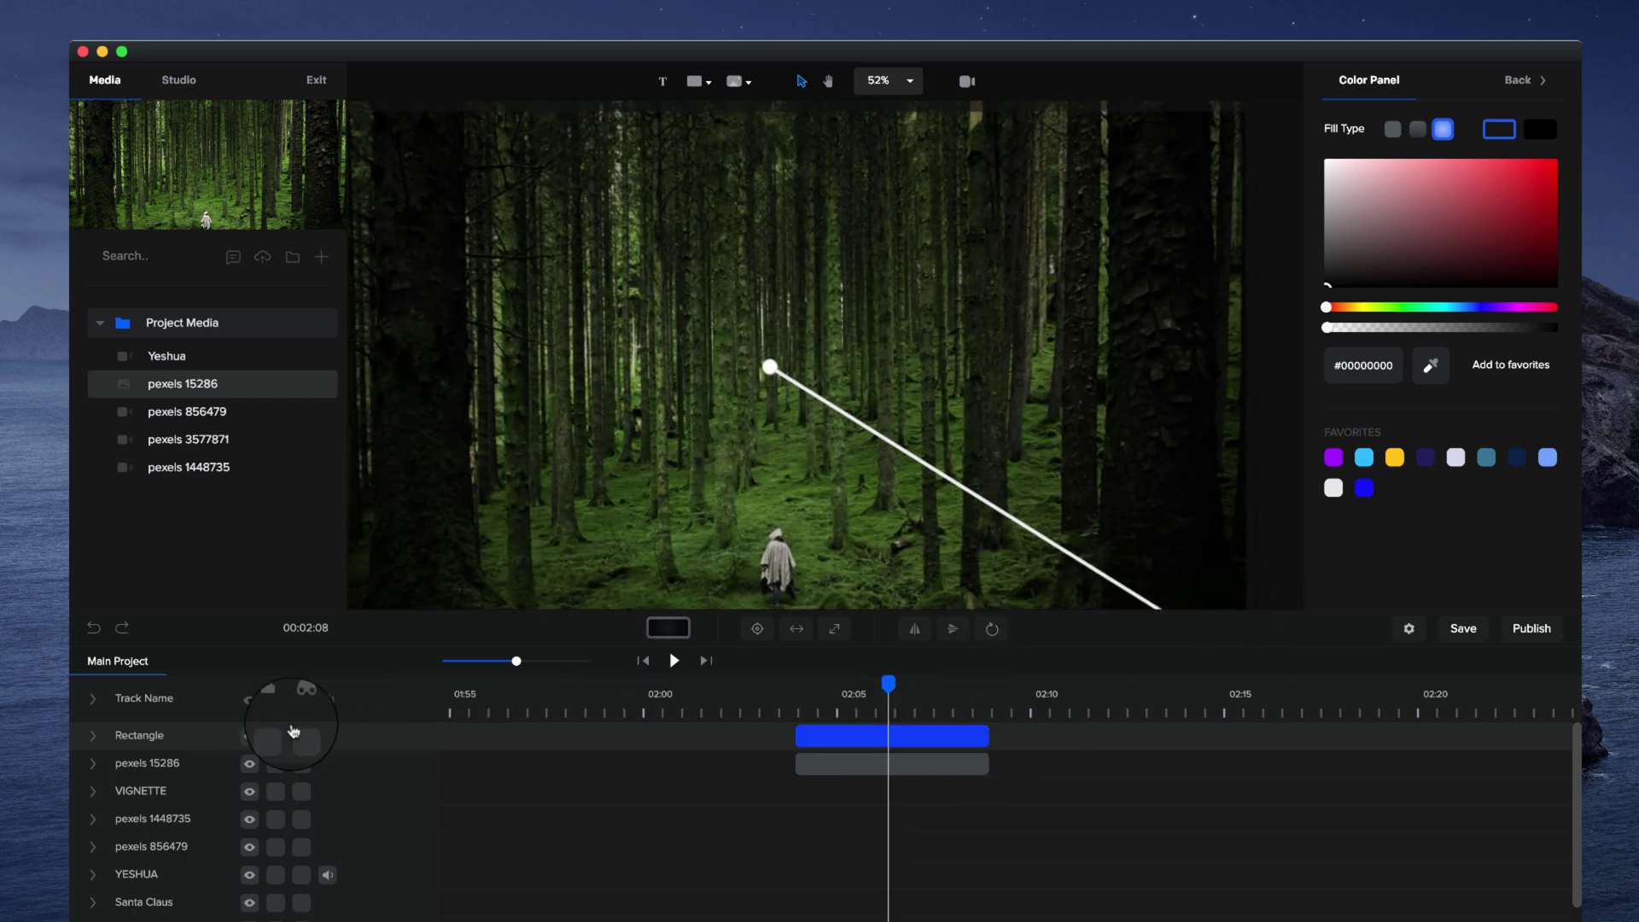
# Hide the pexels 15286 footage, set the project background to white, and reselect the rectangle
pyautogui.click(250, 768)
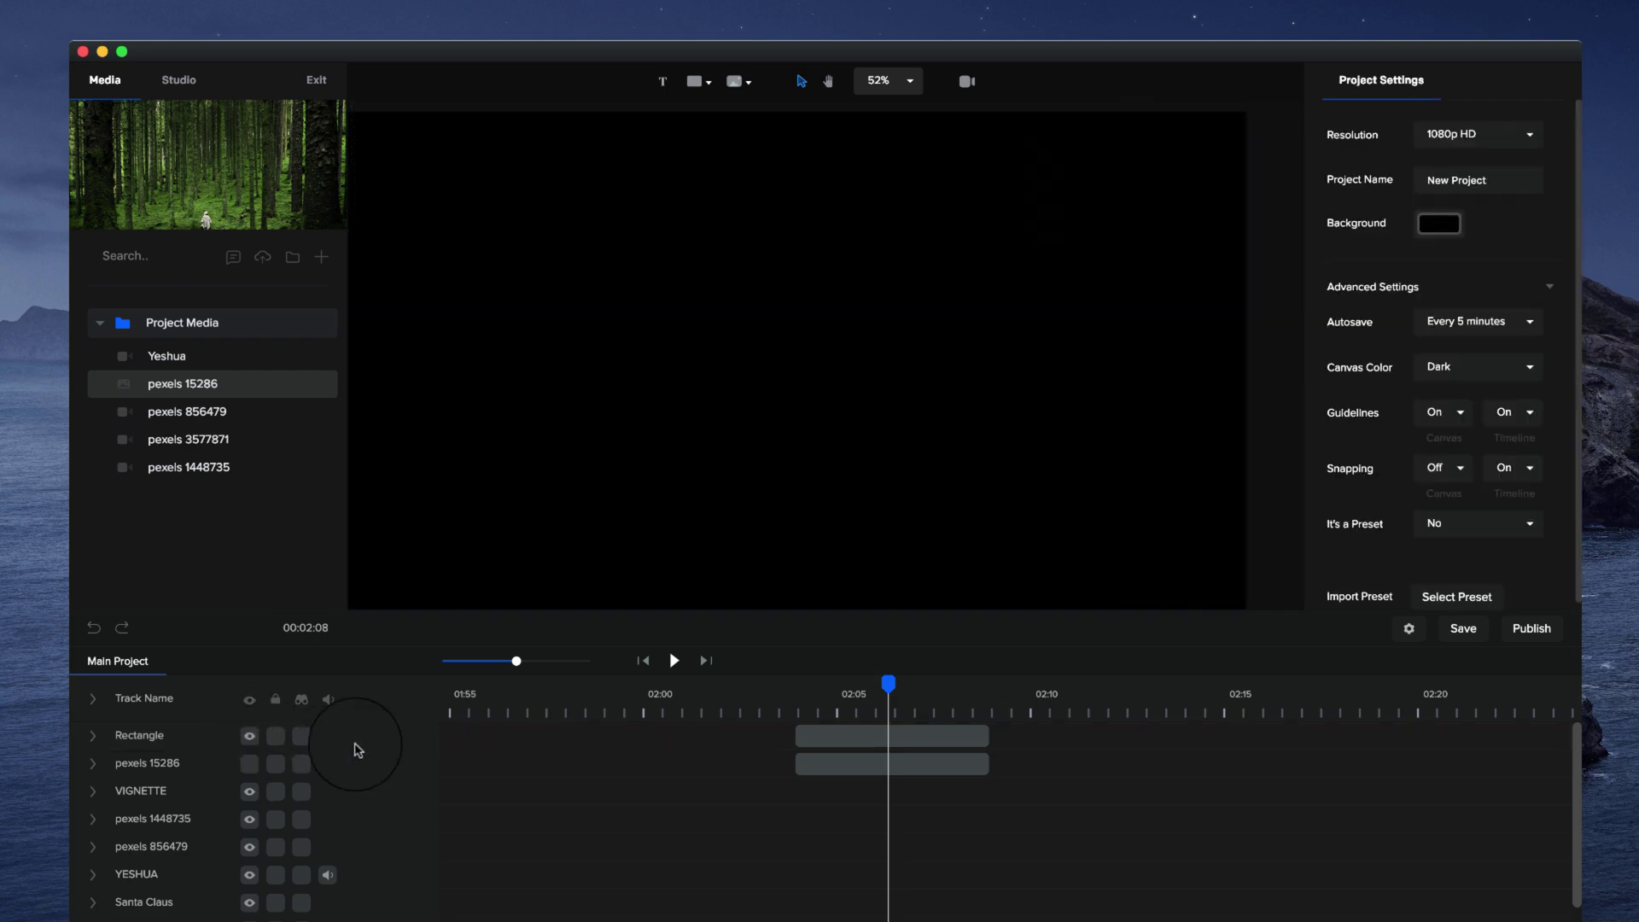
pyautogui.click(1435, 222)
pyautogui.moveTo(1438, 192); pyautogui.dragTo(1357, 134)
pyautogui.click(845, 698)
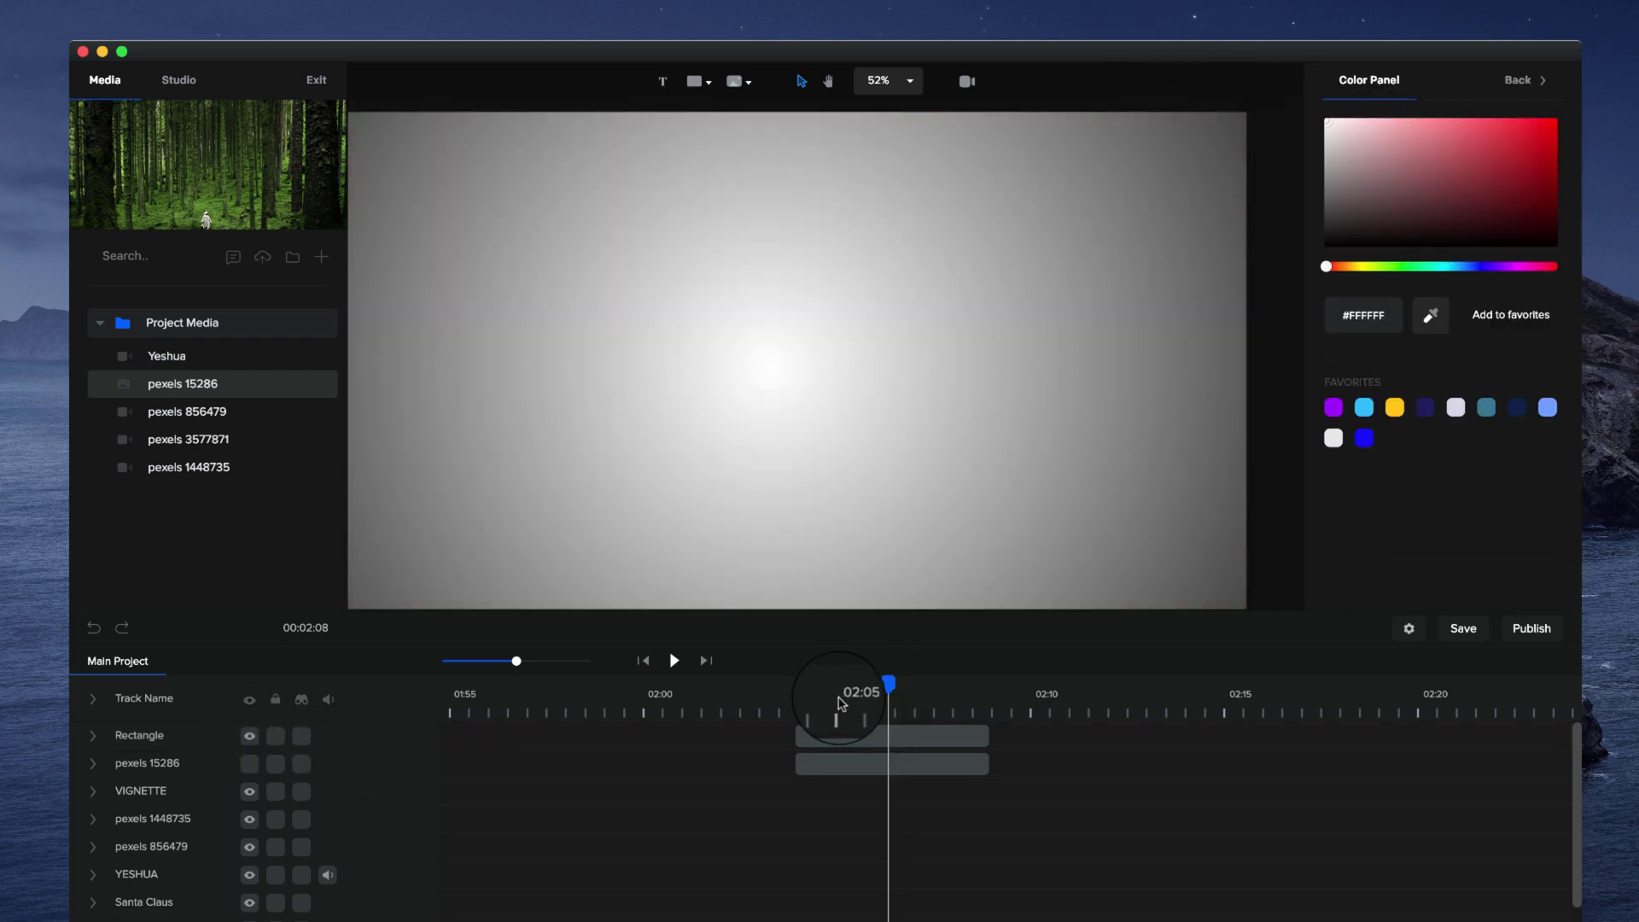
pyautogui.click(865, 431)
pyautogui.scroll(-2, 777, 459)
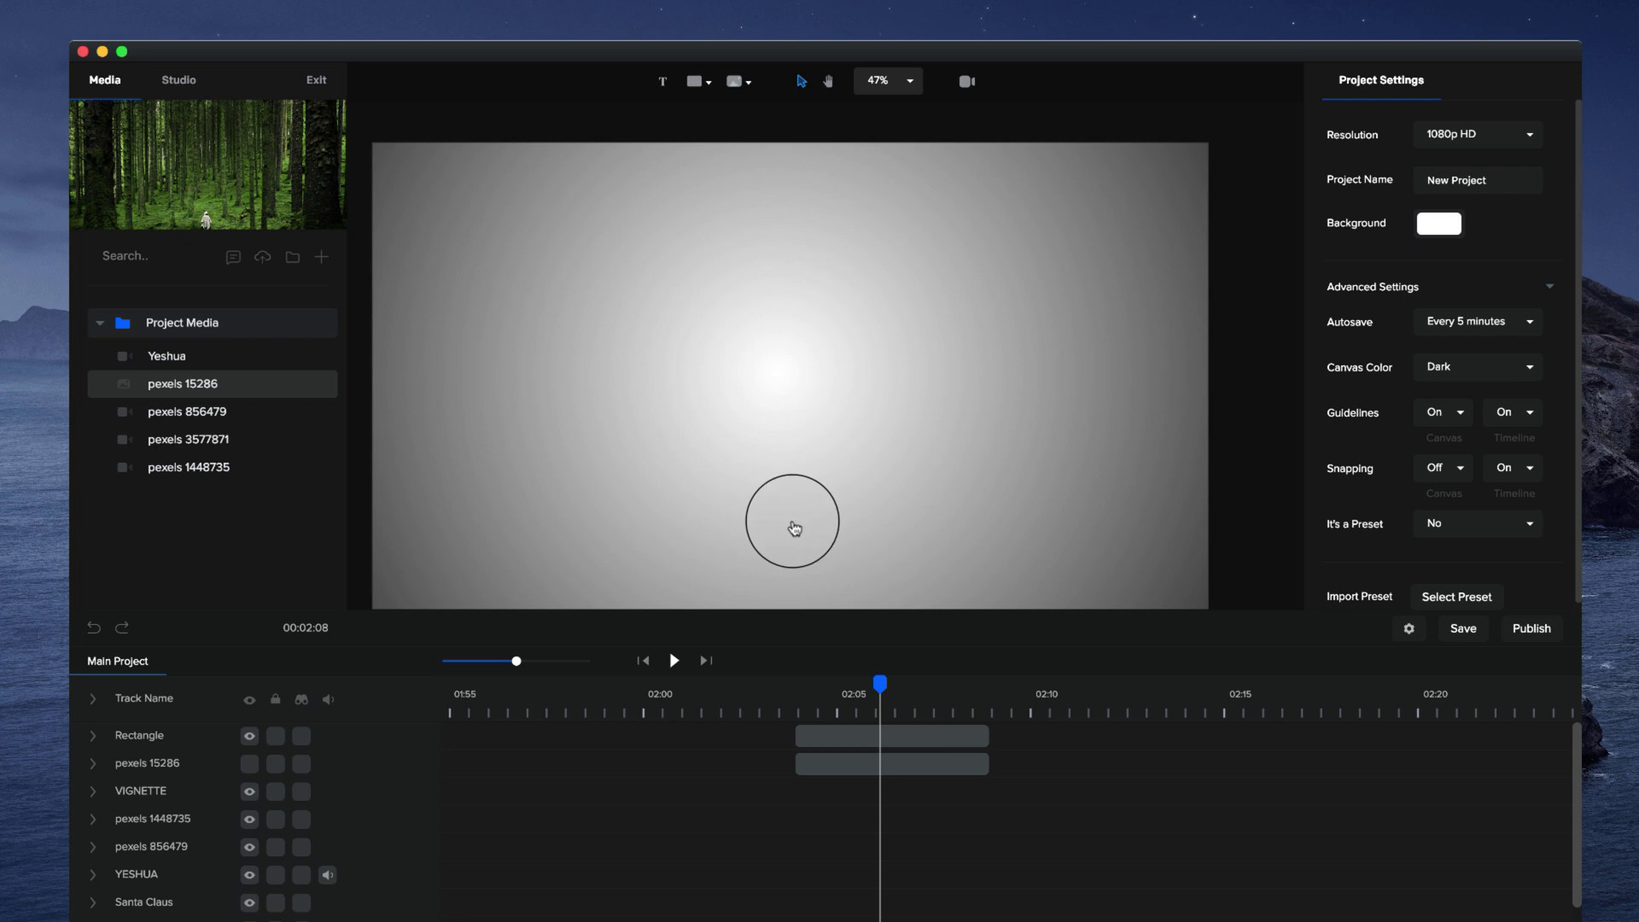
pyautogui.moveTo(825, 509); pyautogui.dragTo(841, 495)
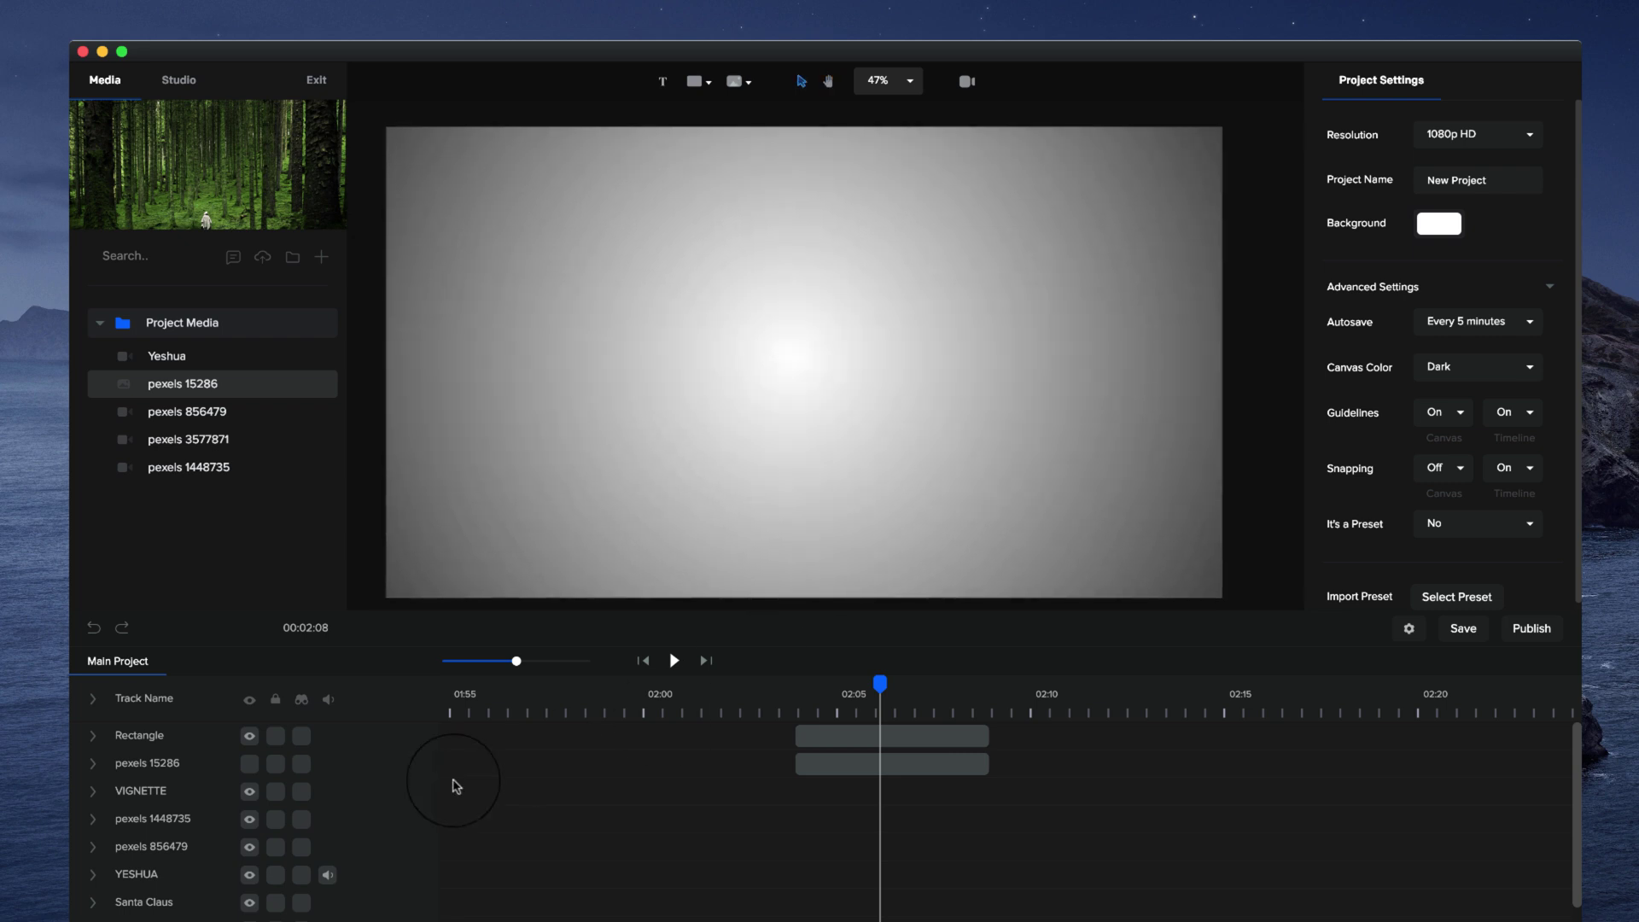
pyautogui.click(857, 732)
# Set the gradient's outer colour to opaque black and its inner colour to transparent white
pyautogui.click(1437, 173)
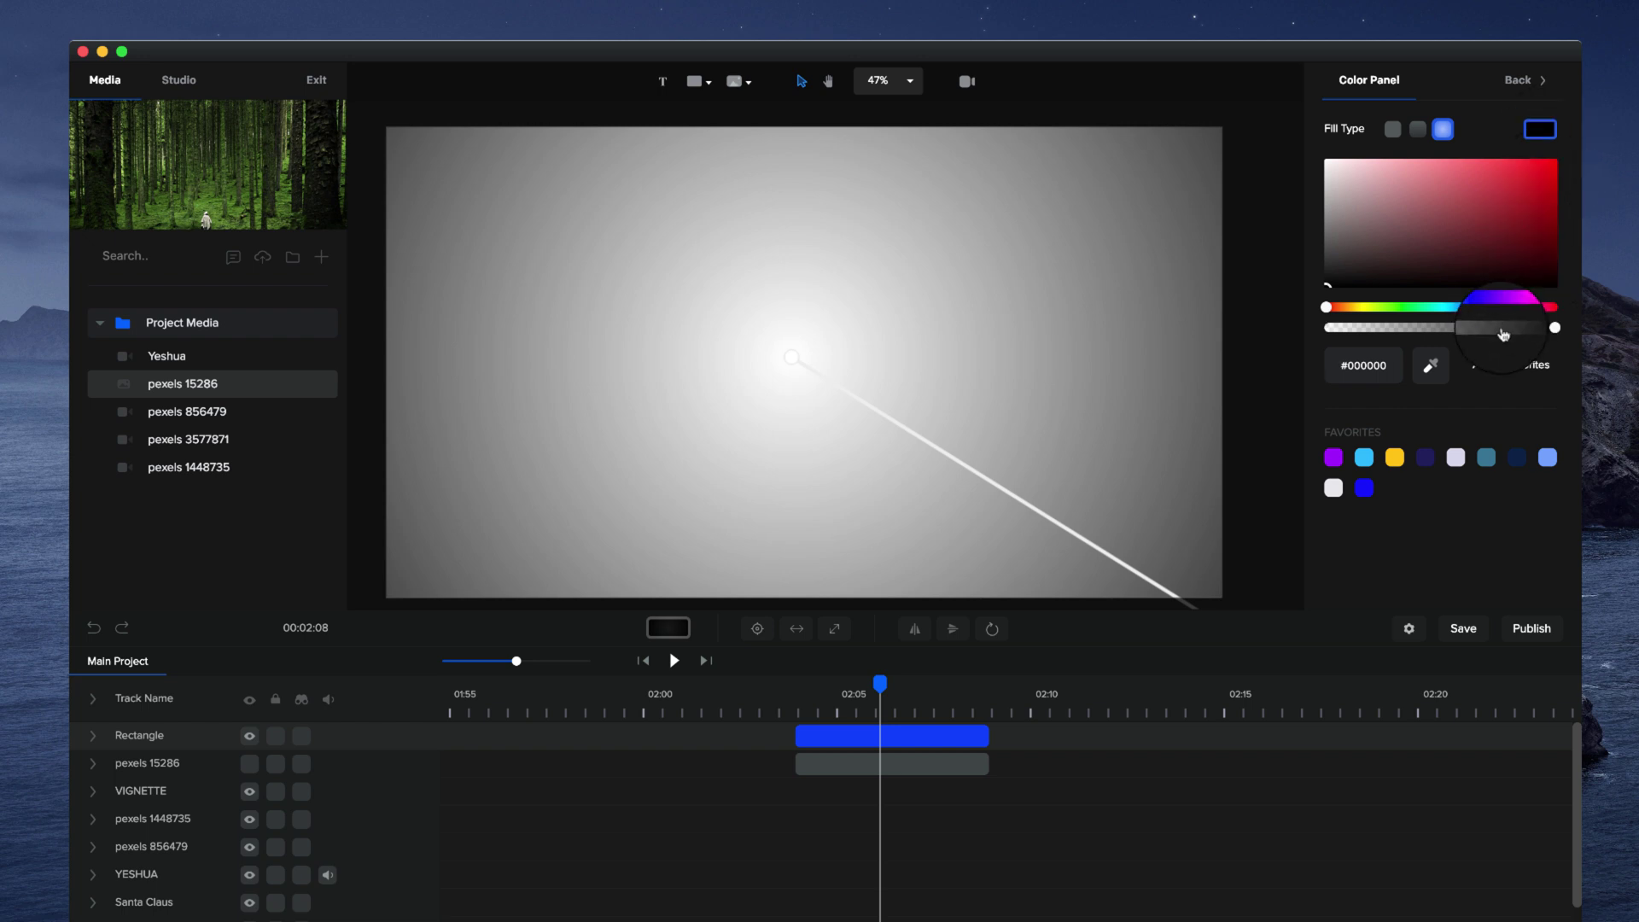
pyautogui.moveTo(1382, 327)
pyautogui.mouseDown()
pyautogui.moveTo(1556, 329)
pyautogui.moveTo(1514, 330)
pyautogui.mouseUp()
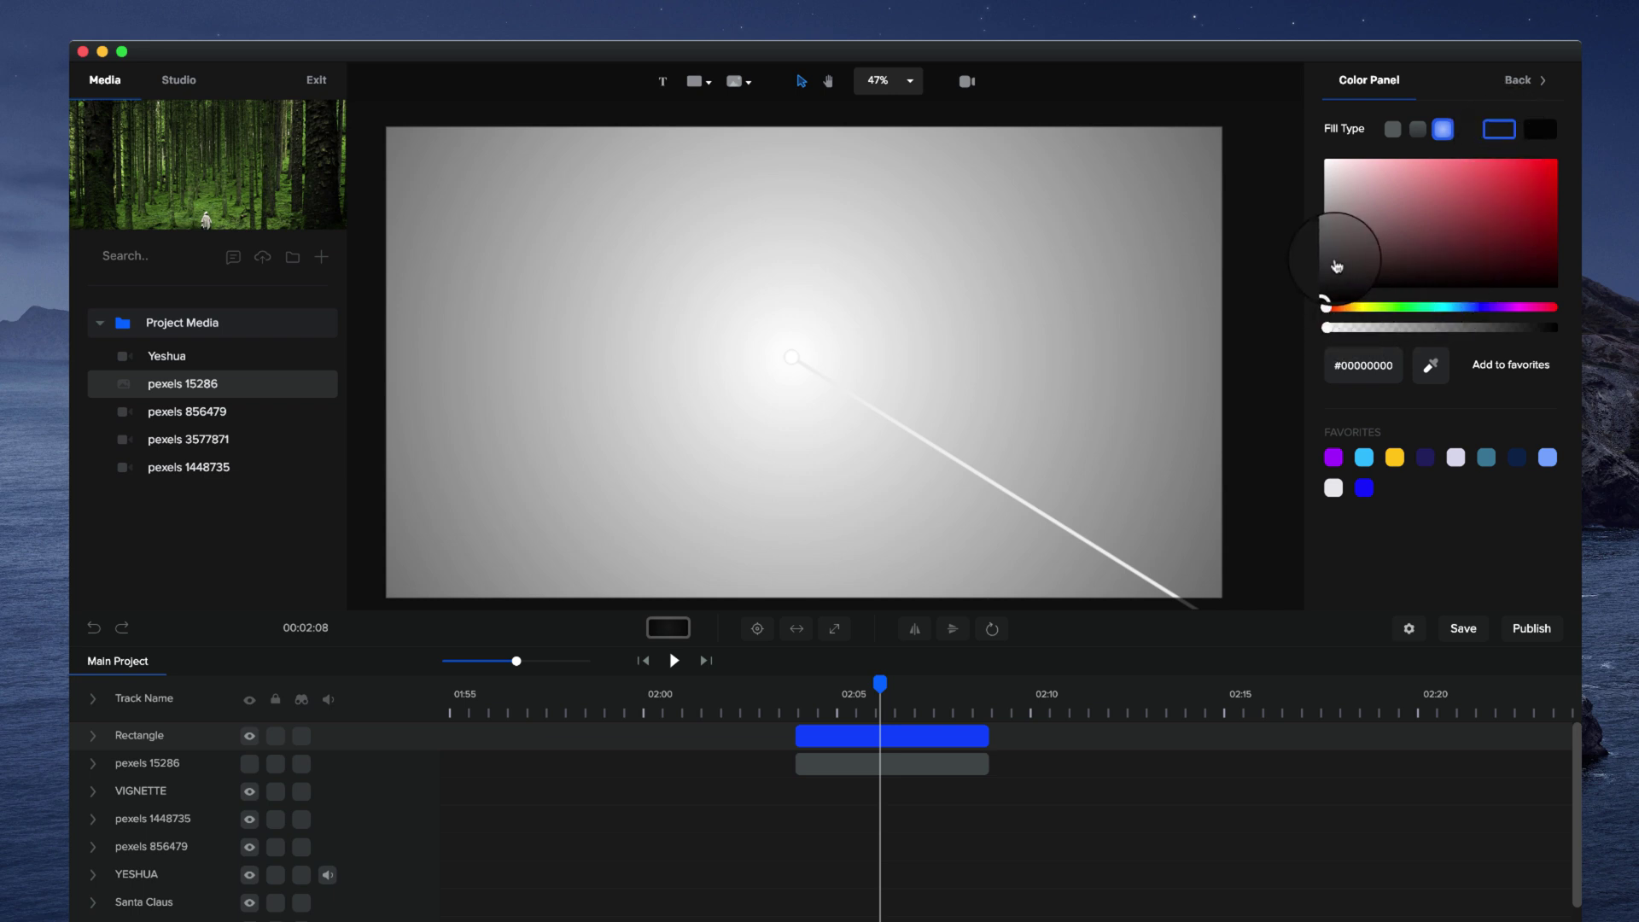
pyautogui.moveTo(1335, 266)
pyautogui.mouseDown()
pyautogui.moveTo(1294, 209)
pyautogui.moveTo(1292, 158)
pyautogui.moveTo(1272, 155)
pyautogui.moveTo(1274, 218)
pyautogui.mouseUp()
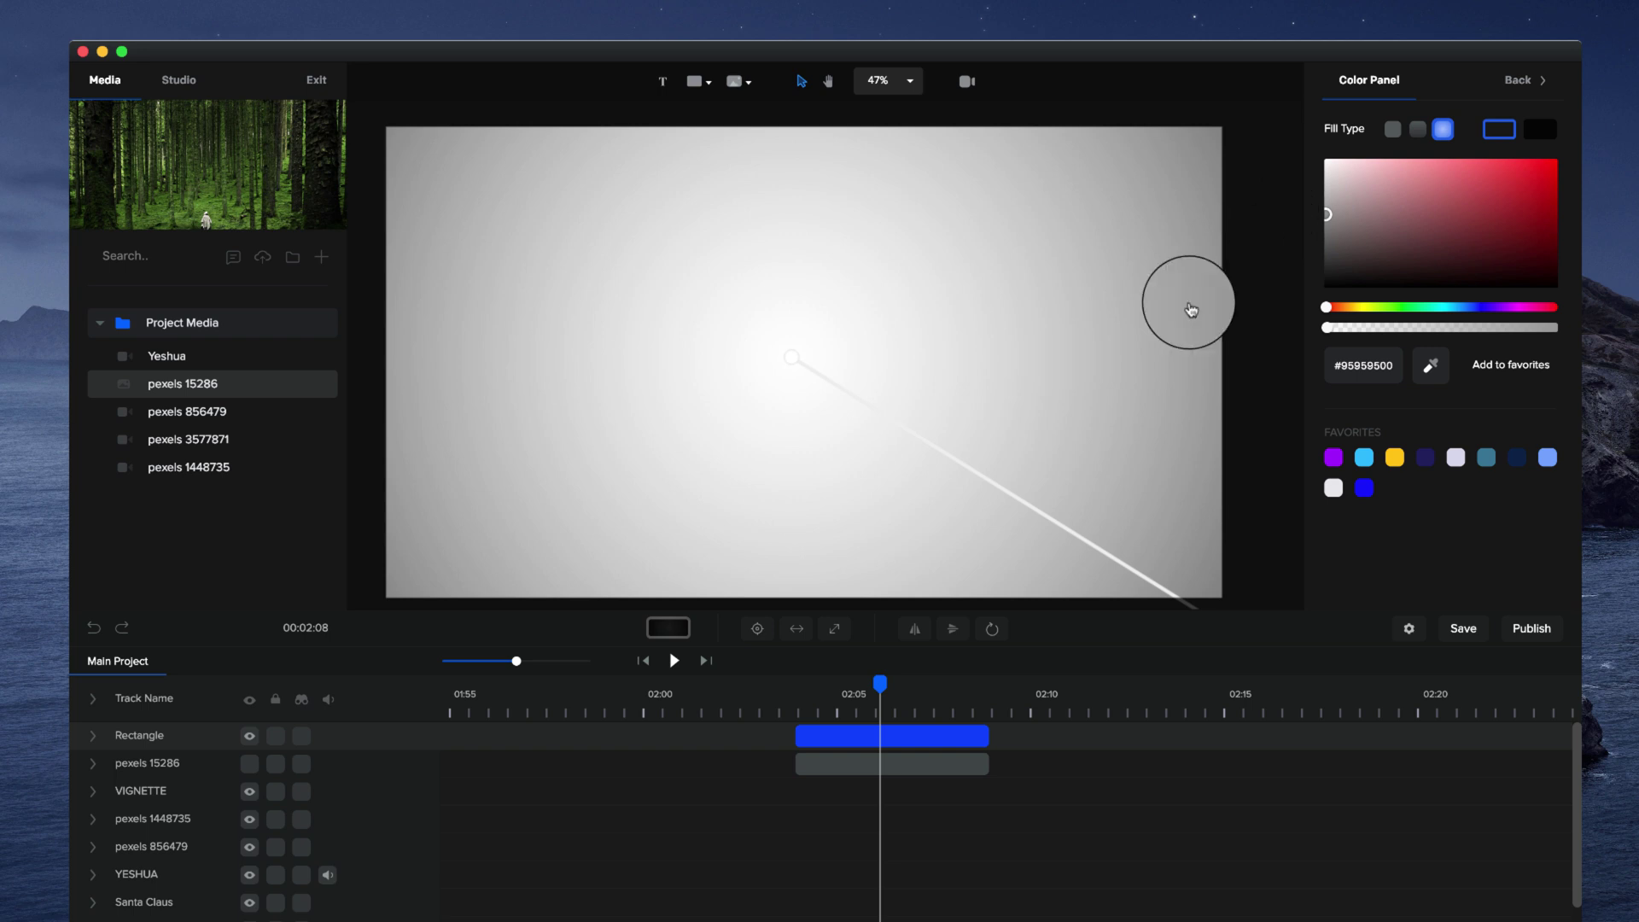
pyautogui.moveTo(824, 697)
pyautogui.mouseDown()
pyautogui.moveTo(1013, 700)
pyautogui.moveTo(768, 701)
pyautogui.moveTo(831, 701)
pyautogui.mouseUp()
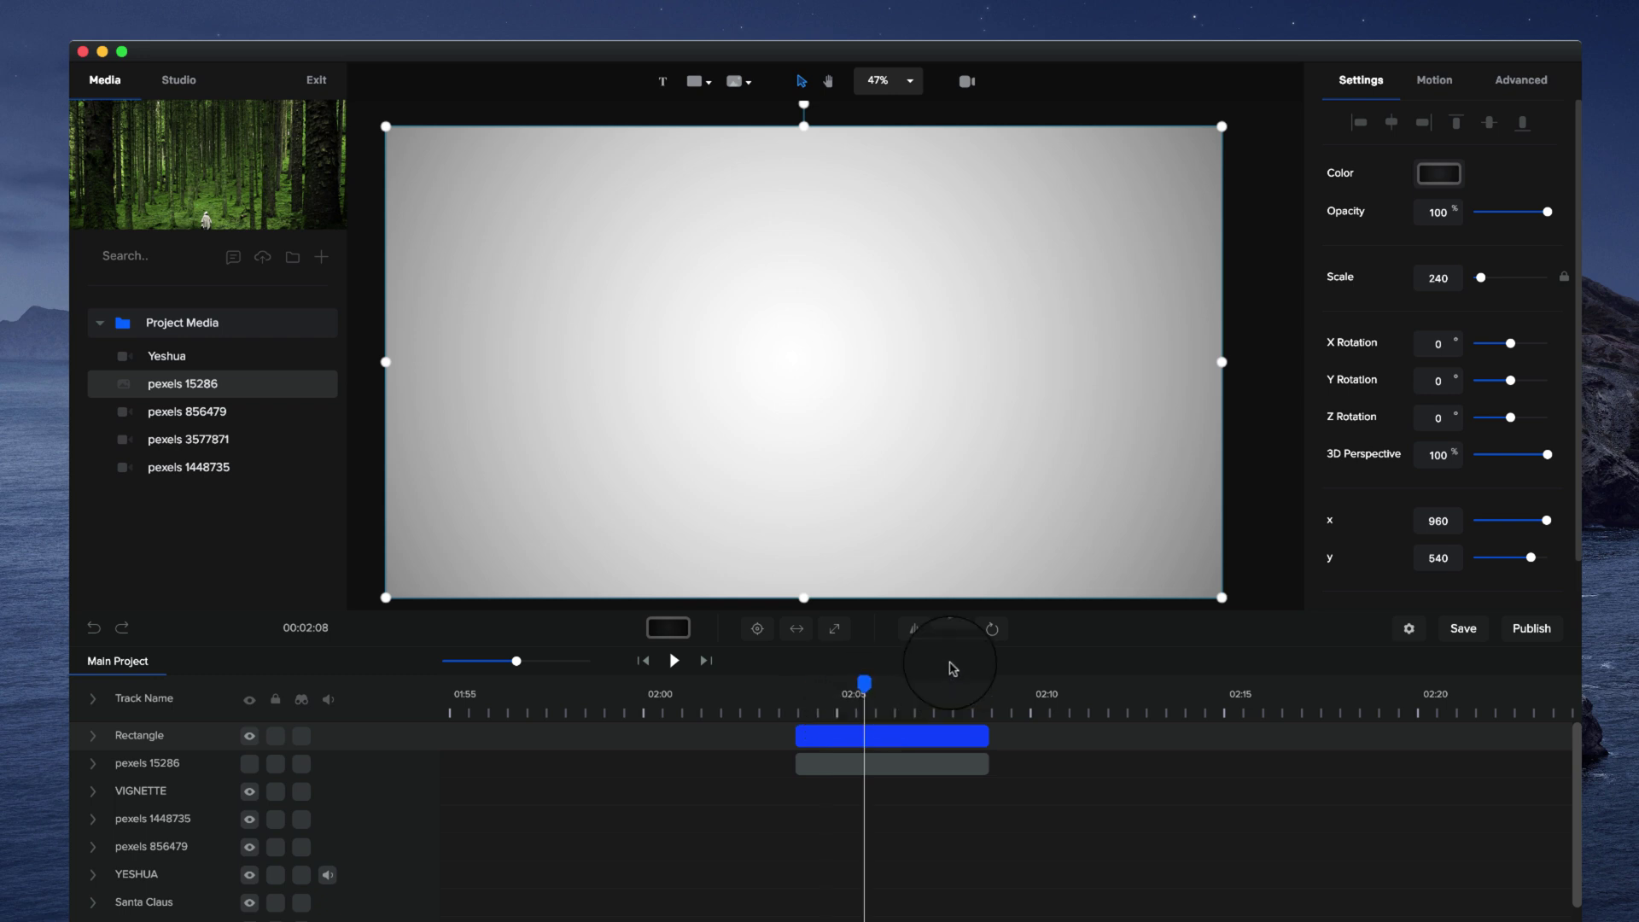
pyautogui.scroll(-1, 897, 446)
pyautogui.scroll(-2, 856, 518)
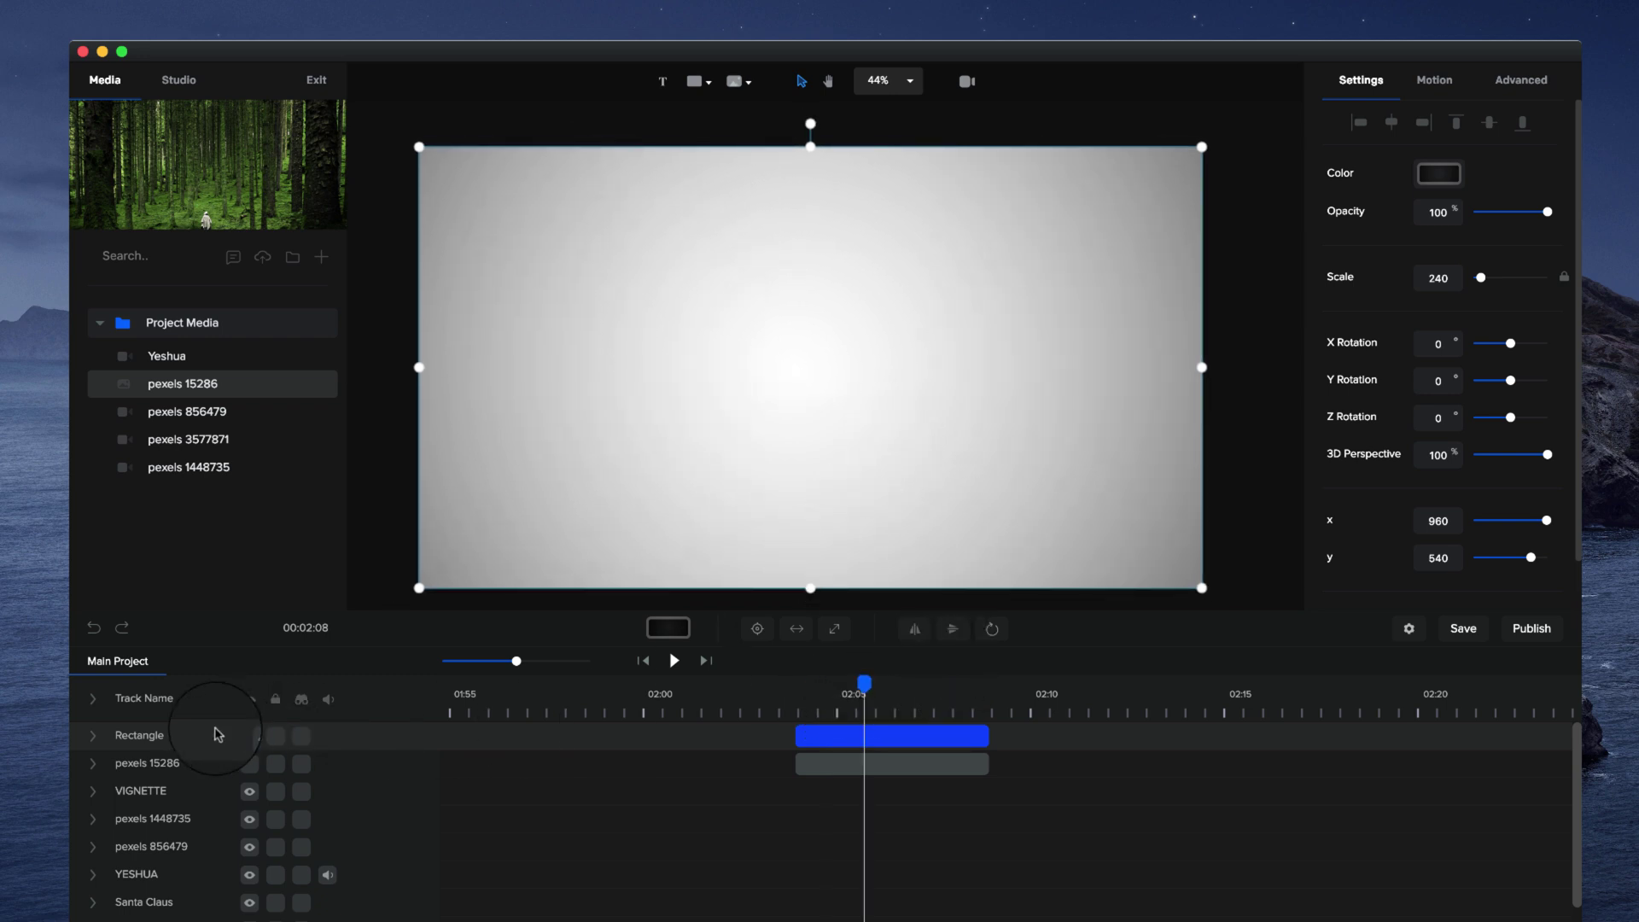
# Move the Rectangle clip to 00:00, stretch it across the footage, and lock its track
pyautogui.moveTo(517, 661); pyautogui.dragTo(486, 661)
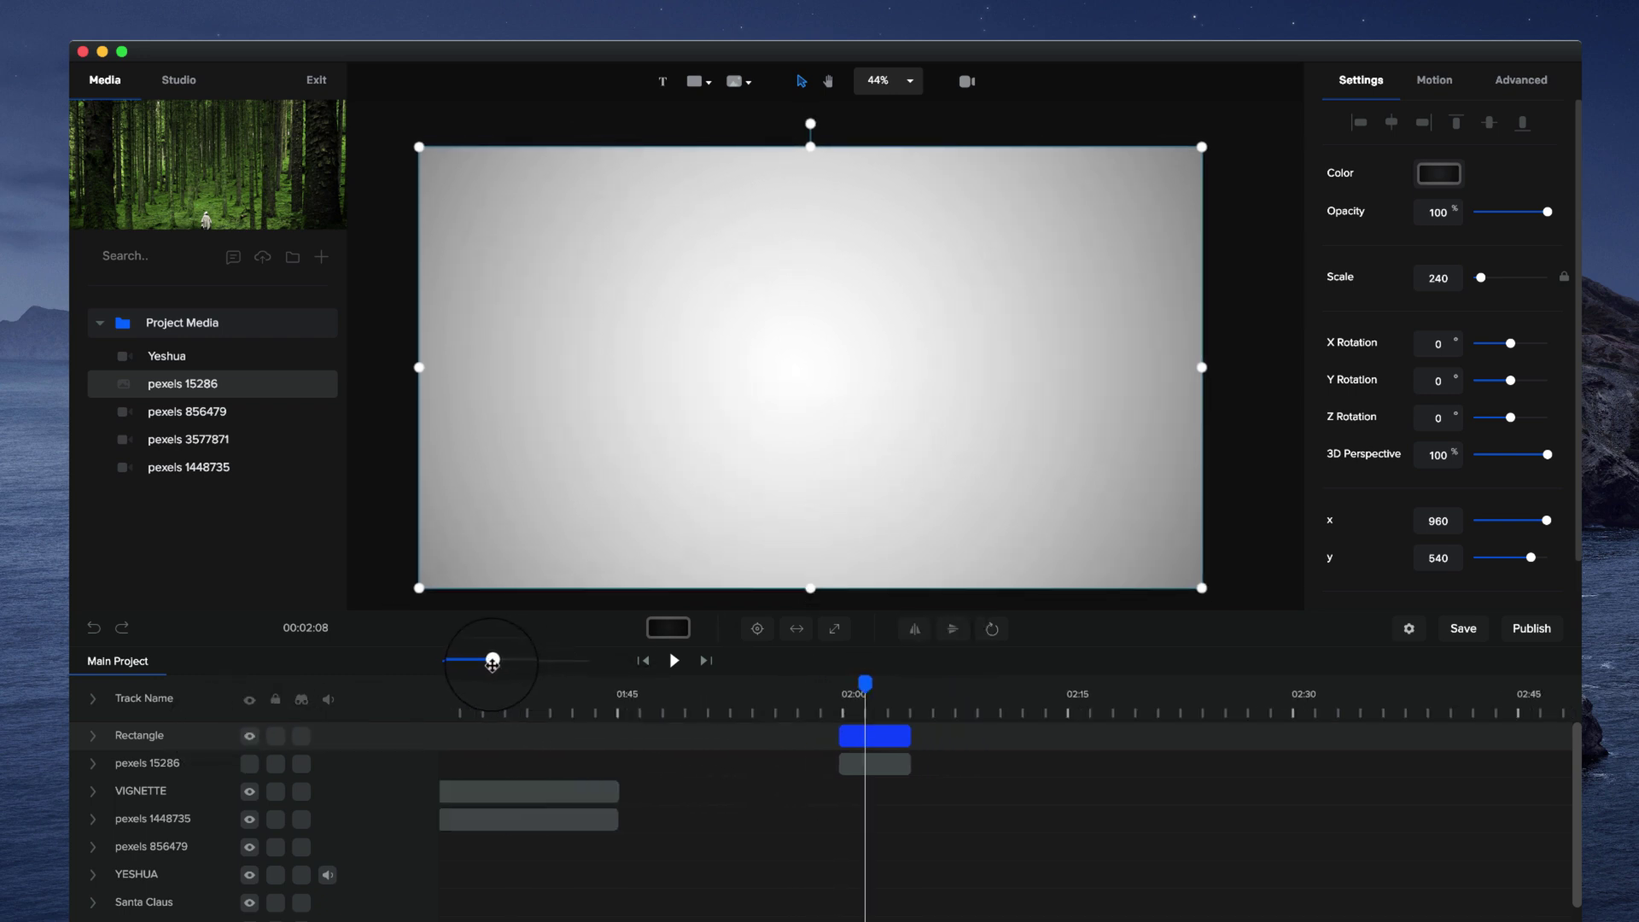
pyautogui.click(866, 732)
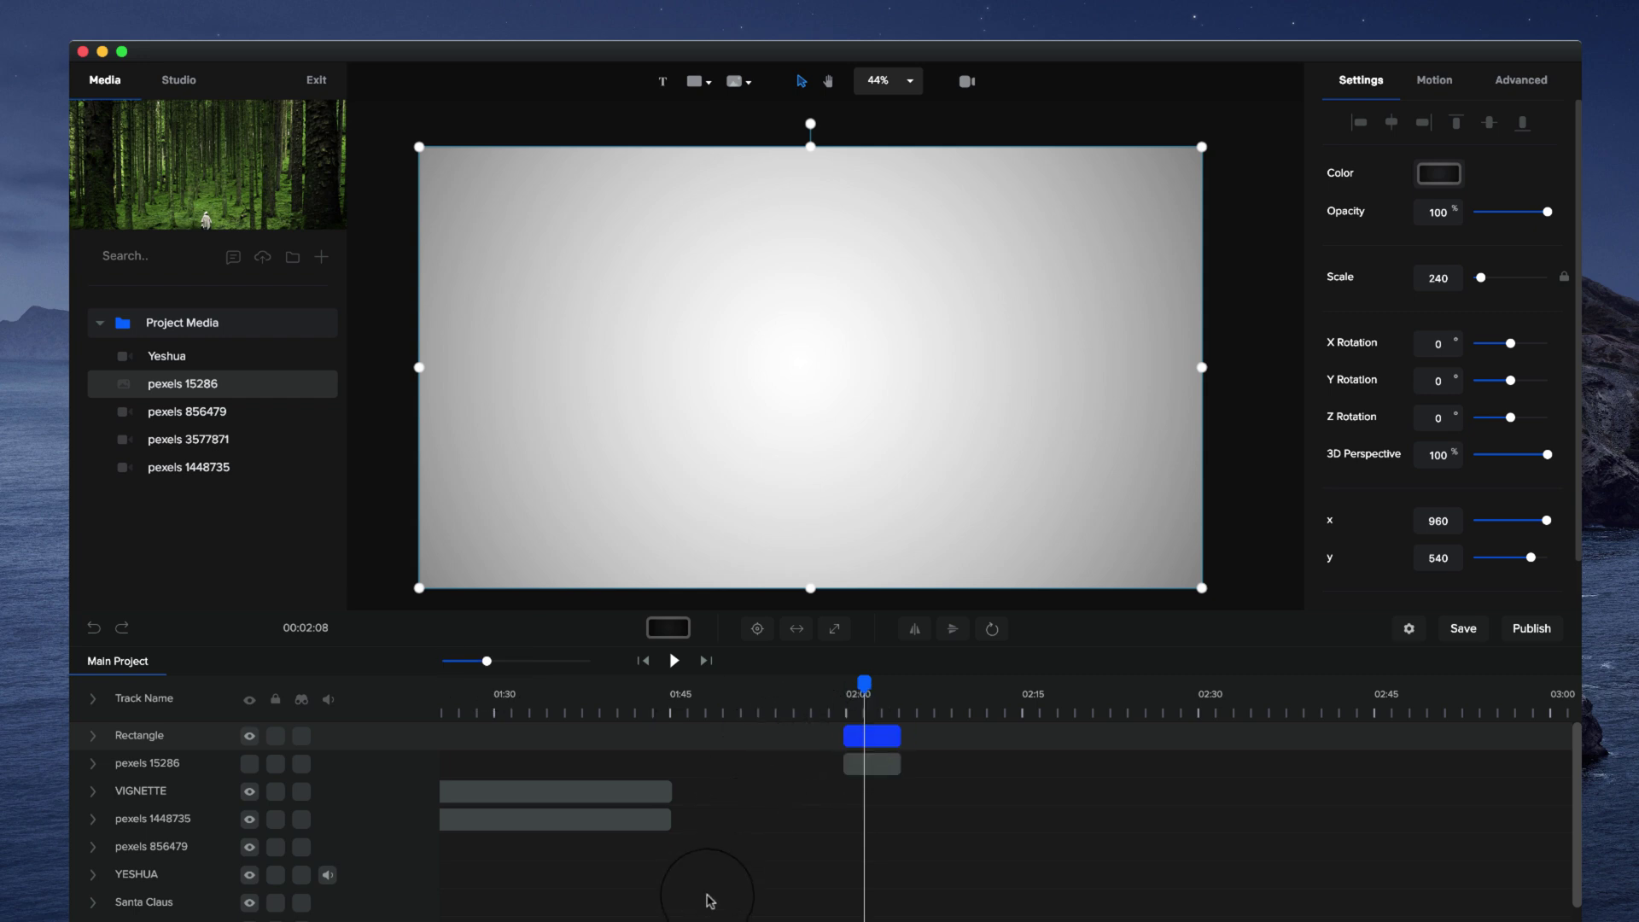
pyautogui.click(868, 743)
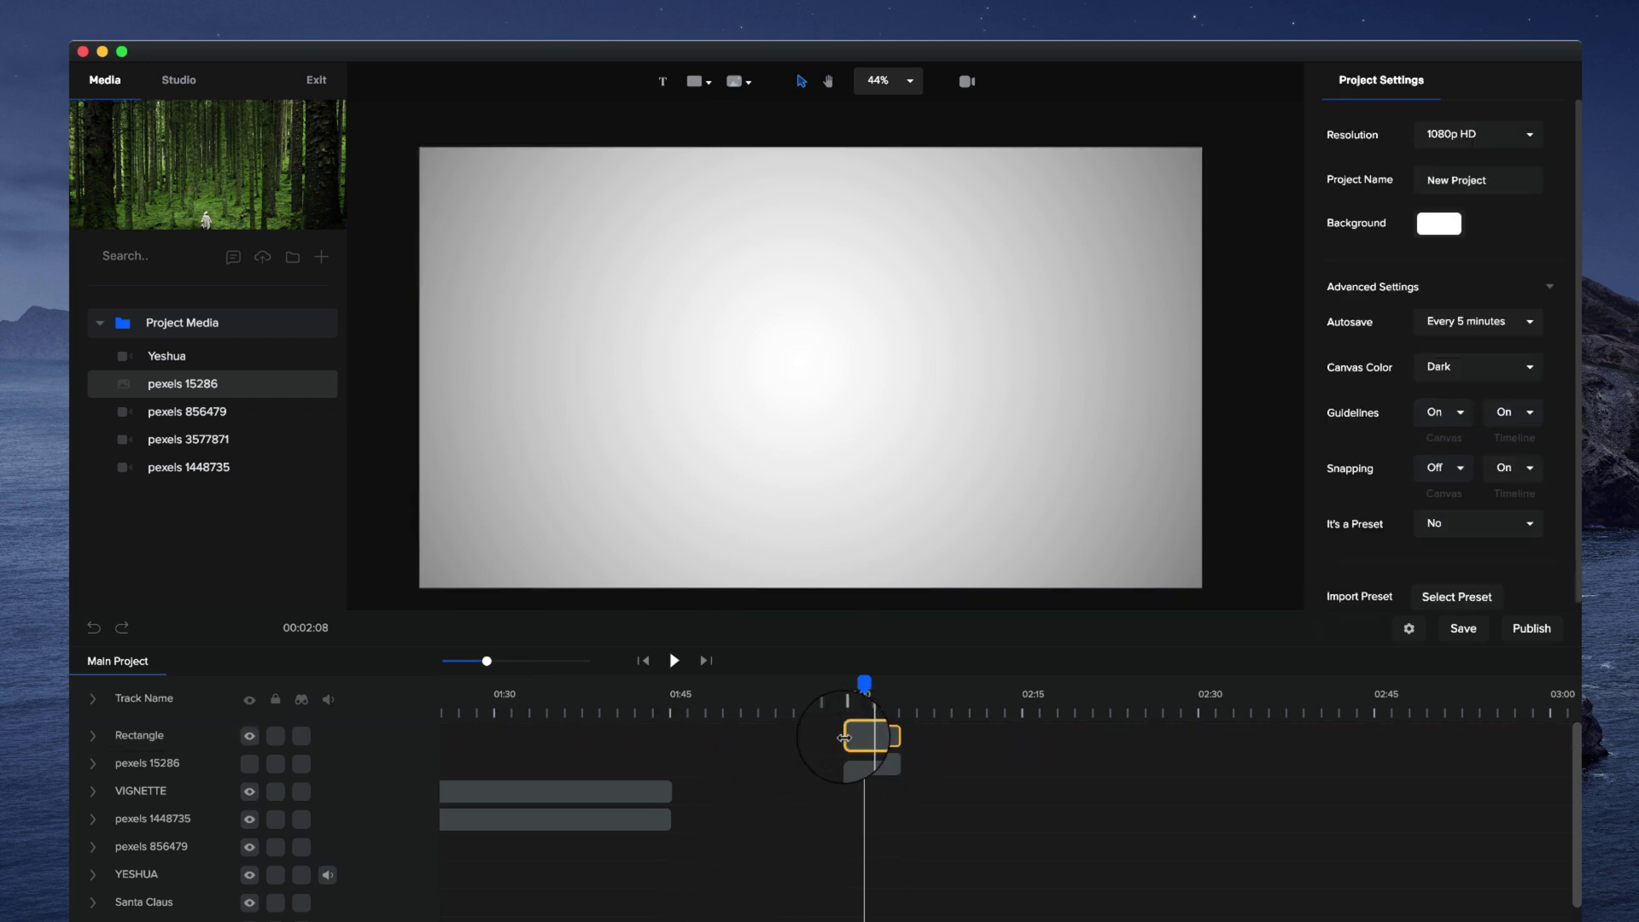
pyautogui.hscroll(-5, 708, 903)
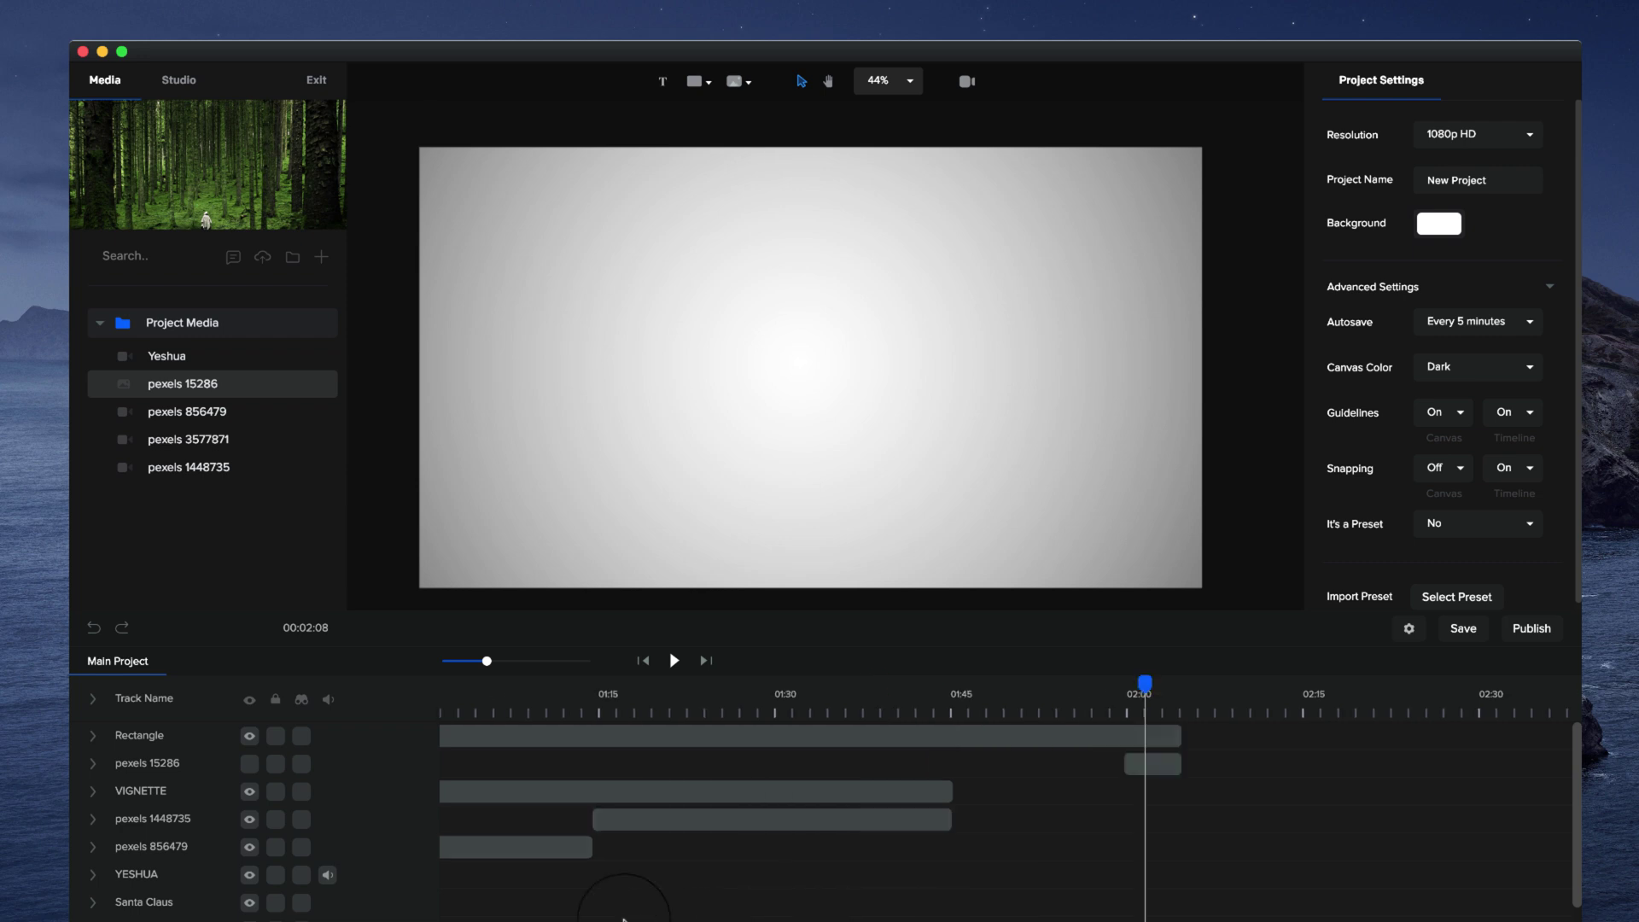
pyautogui.hscroll(-5, 674, 822)
pyautogui.moveTo(484, 664); pyautogui.dragTo(469, 660)
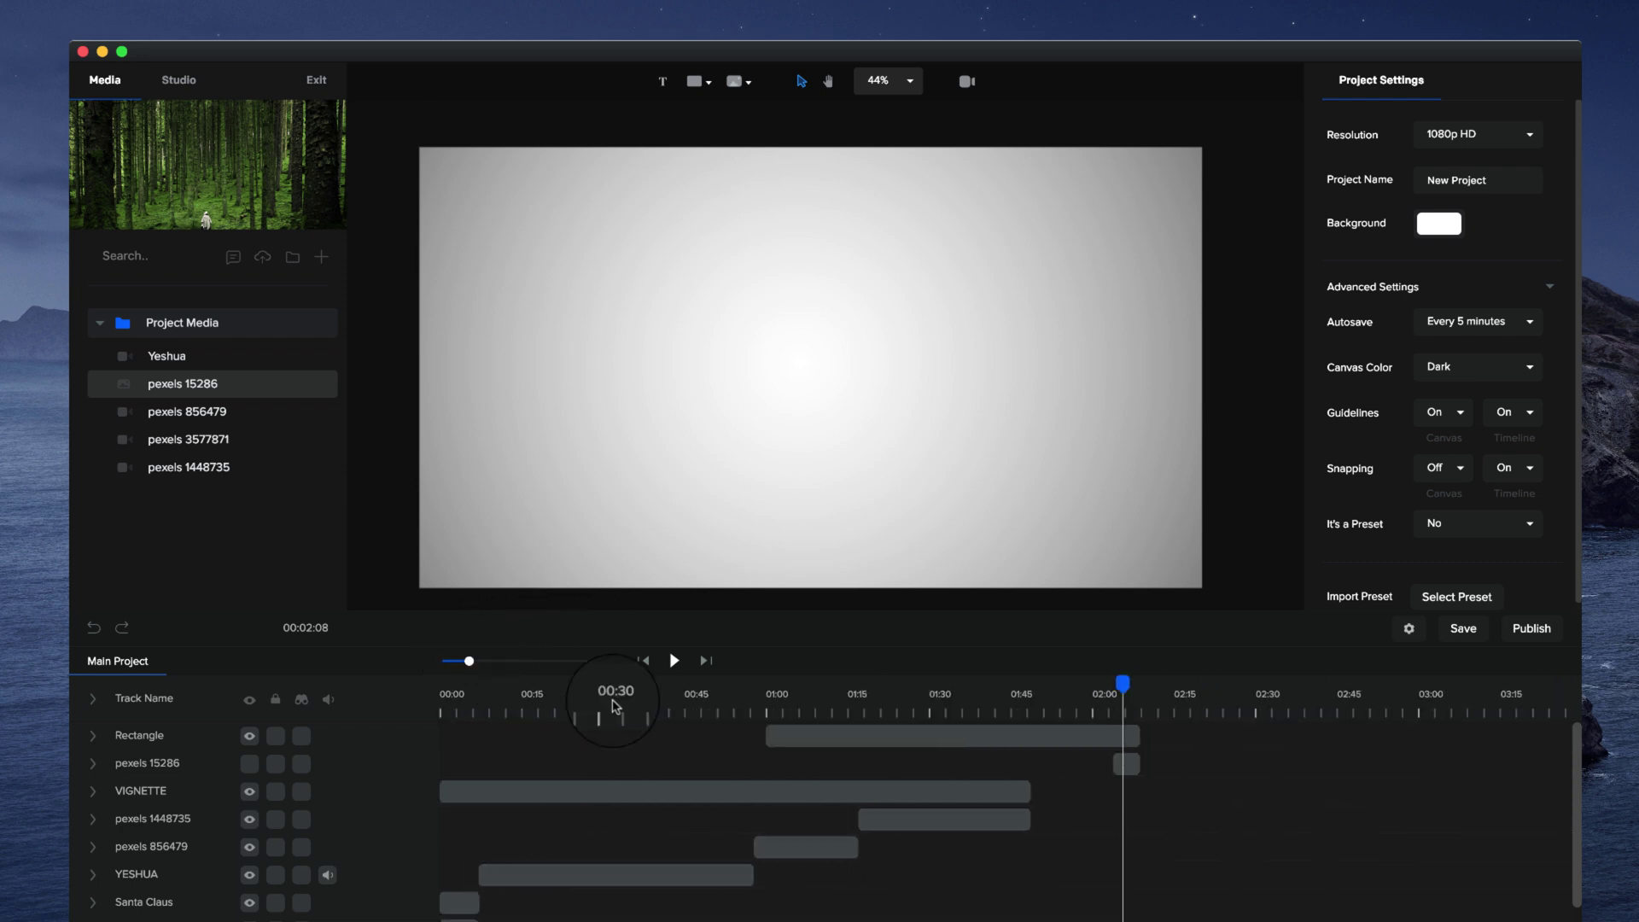
pyautogui.moveTo(871, 735)
pyautogui.mouseDown()
pyautogui.moveTo(821, 740)
pyautogui.moveTo(1031, 738)
pyautogui.mouseUp()
pyautogui.click(863, 687)
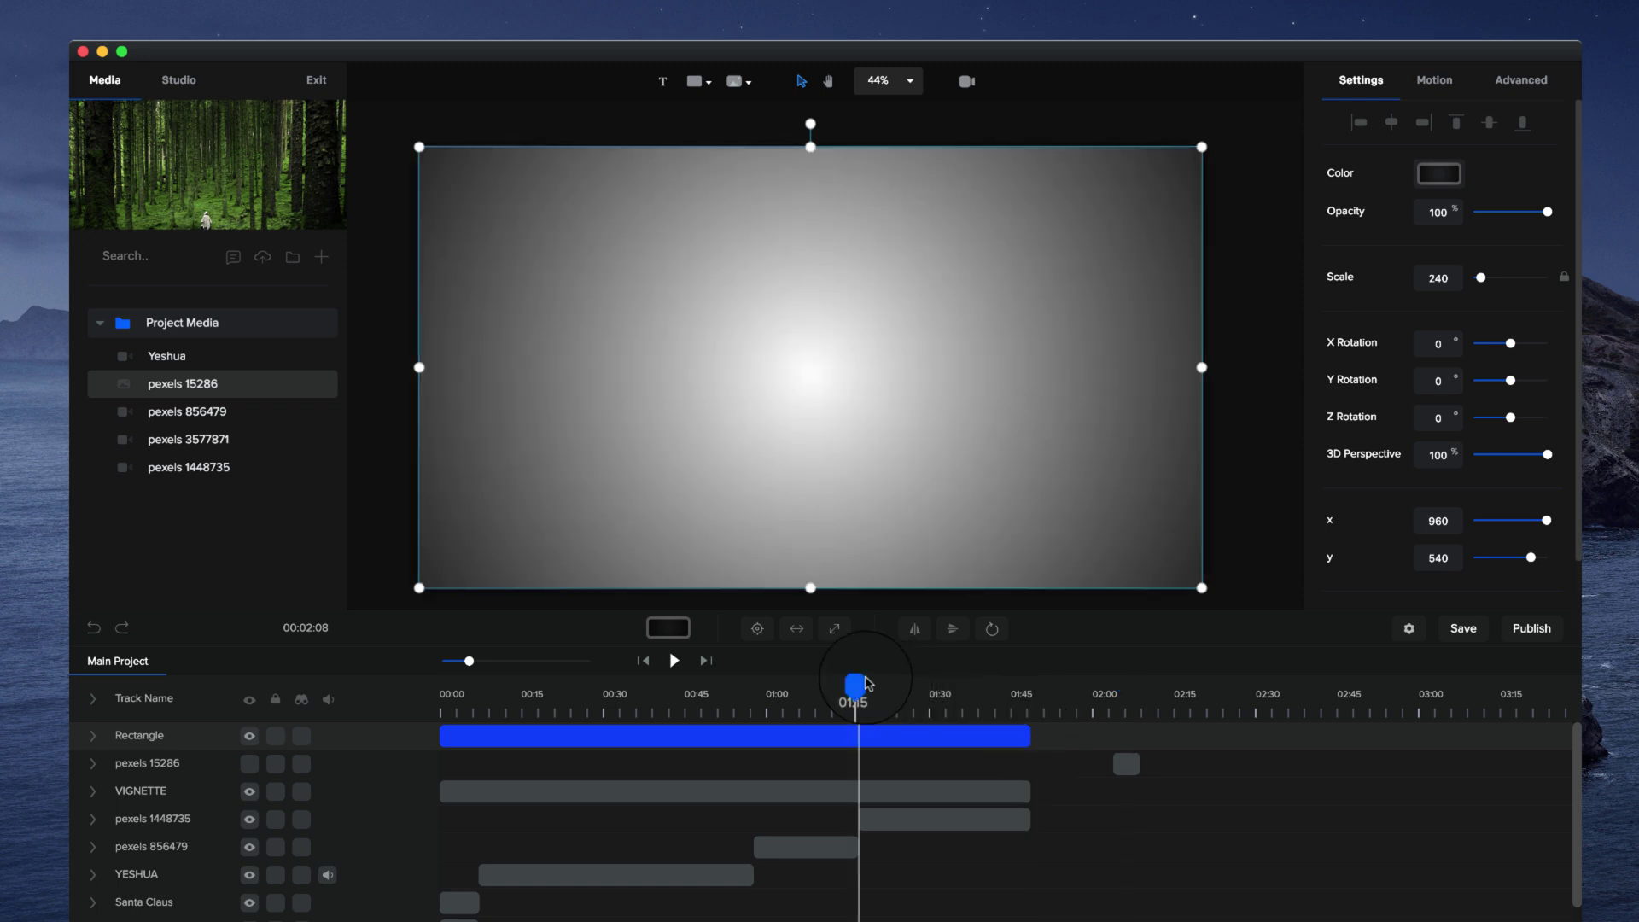
pyautogui.click(307, 737)
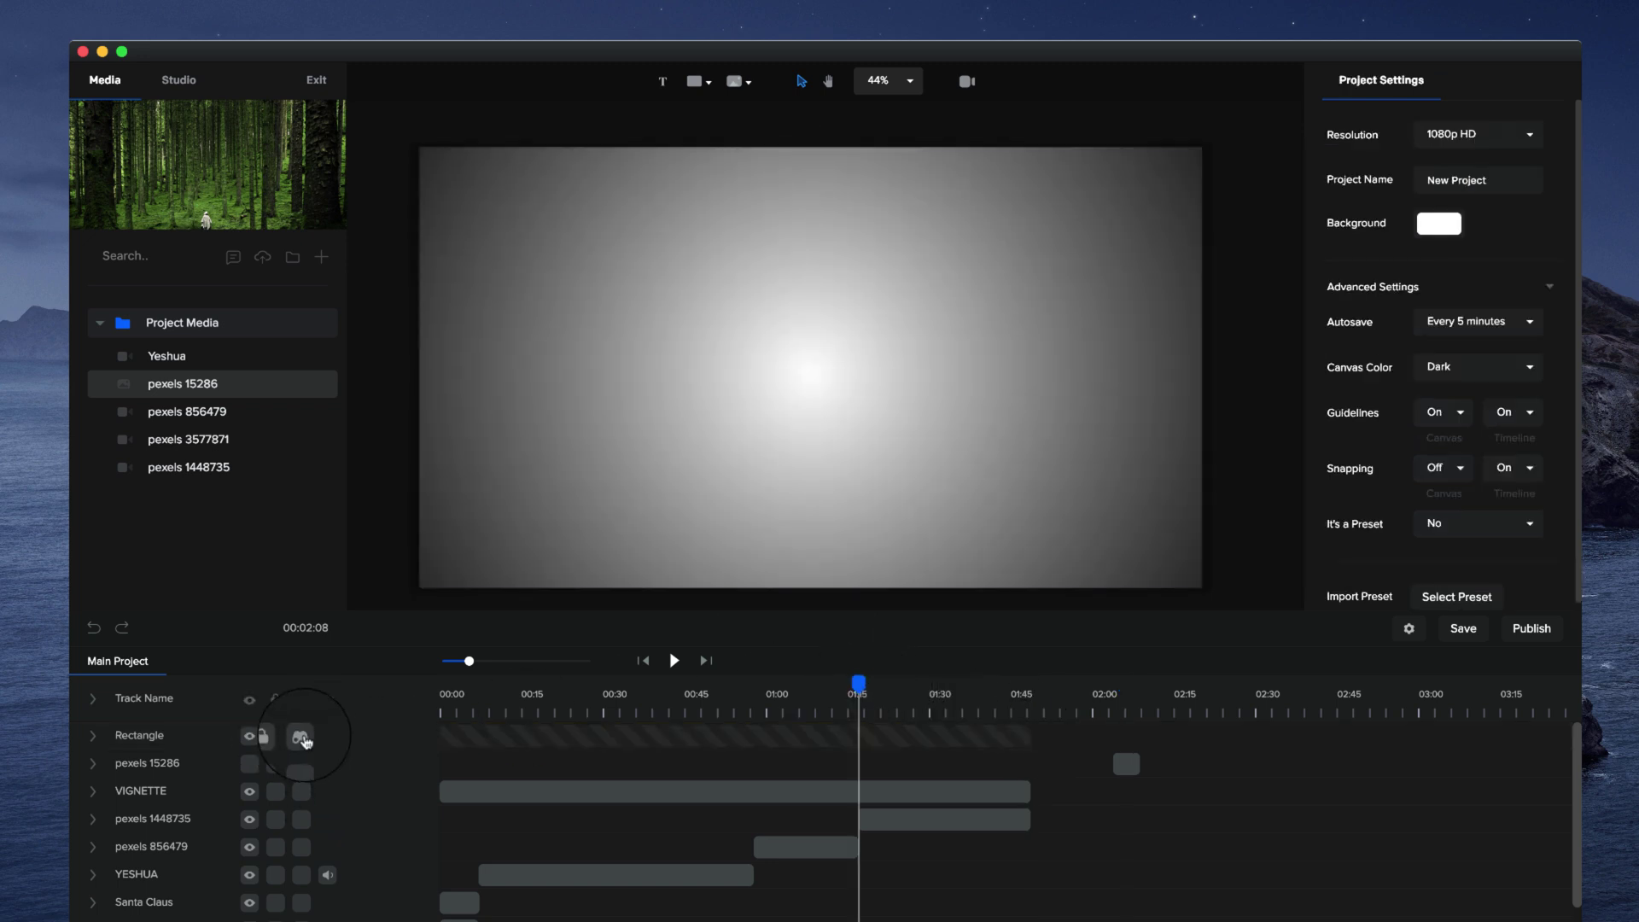
# Play from 00:00, then scrub to the forest clip near 01:25 and select pexels 1448735
pyautogui.click(301, 699)
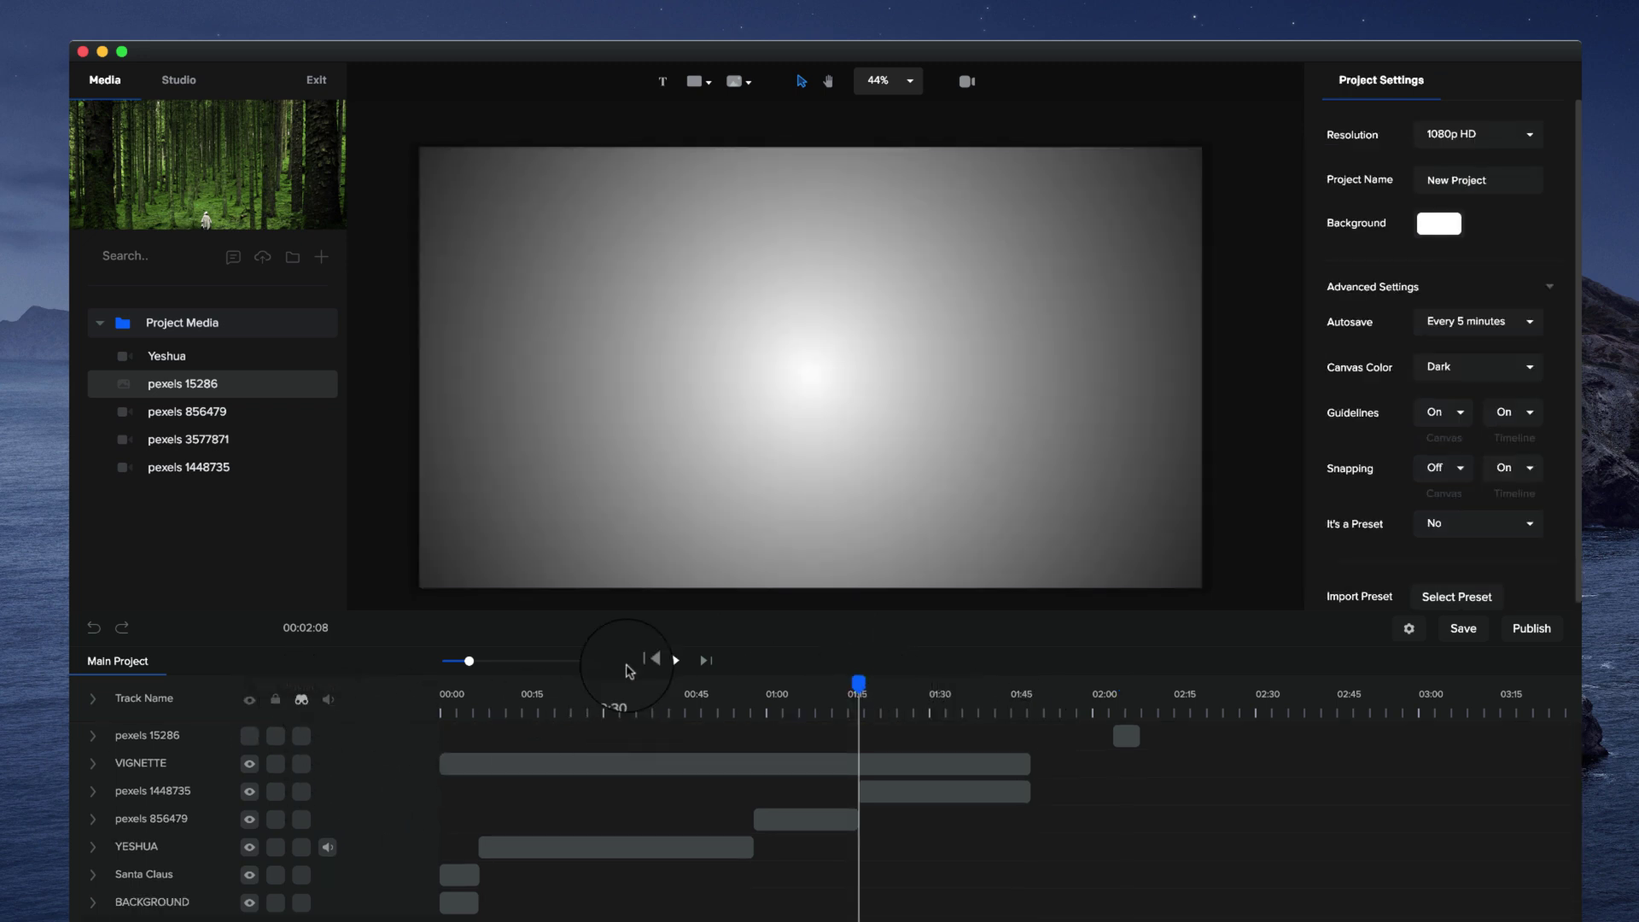
pyautogui.click(653, 659)
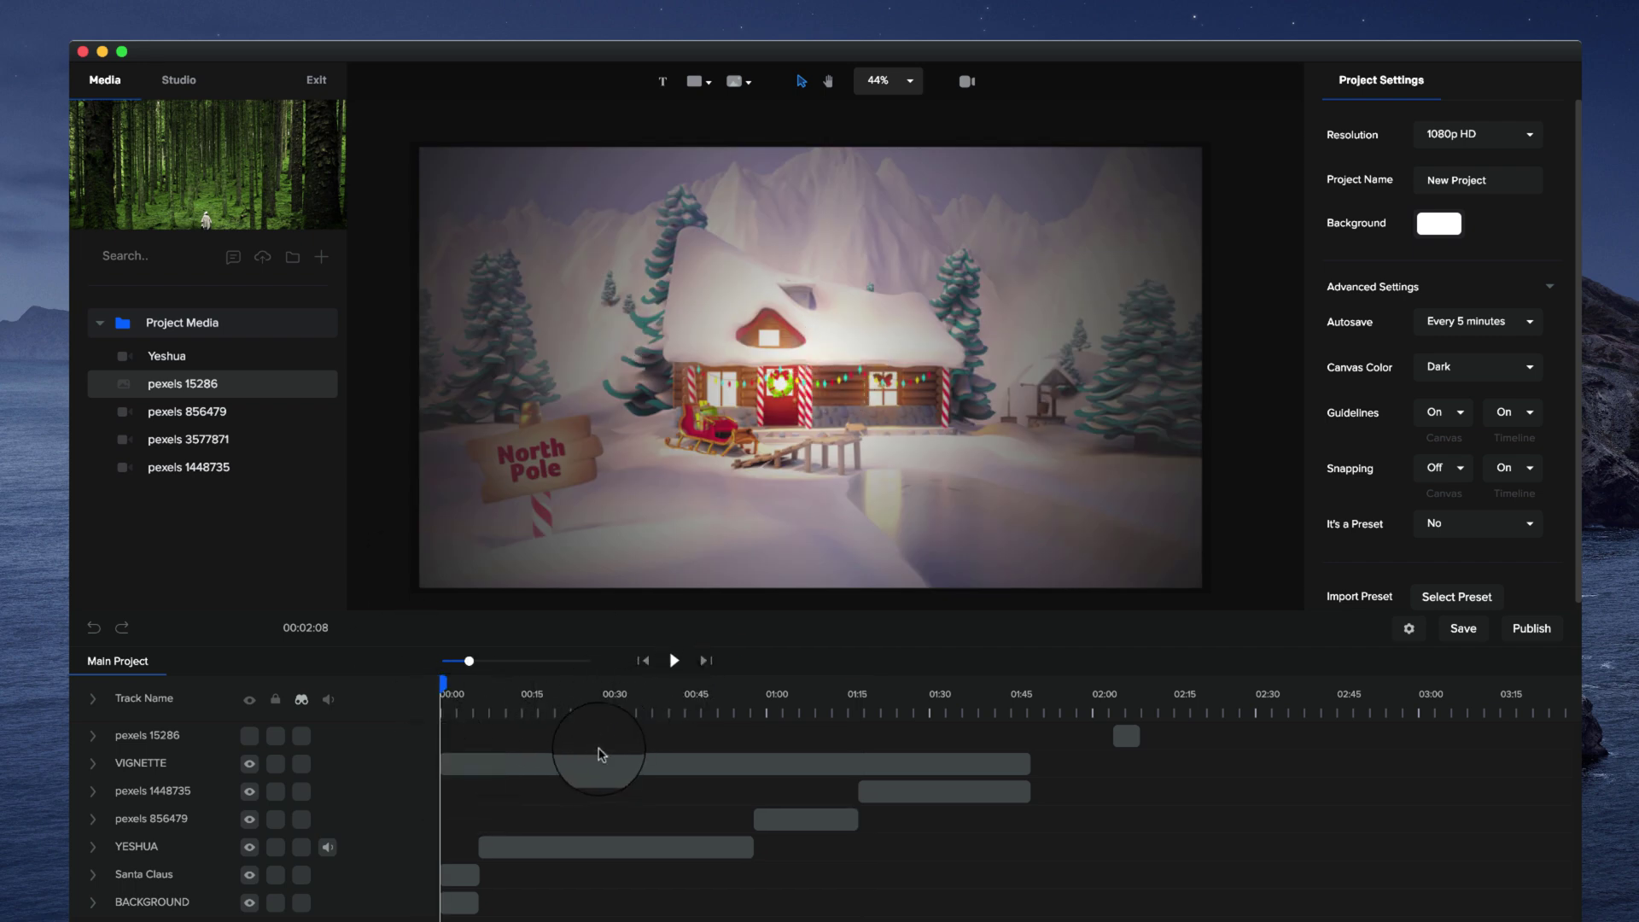
pyautogui.click(670, 661)
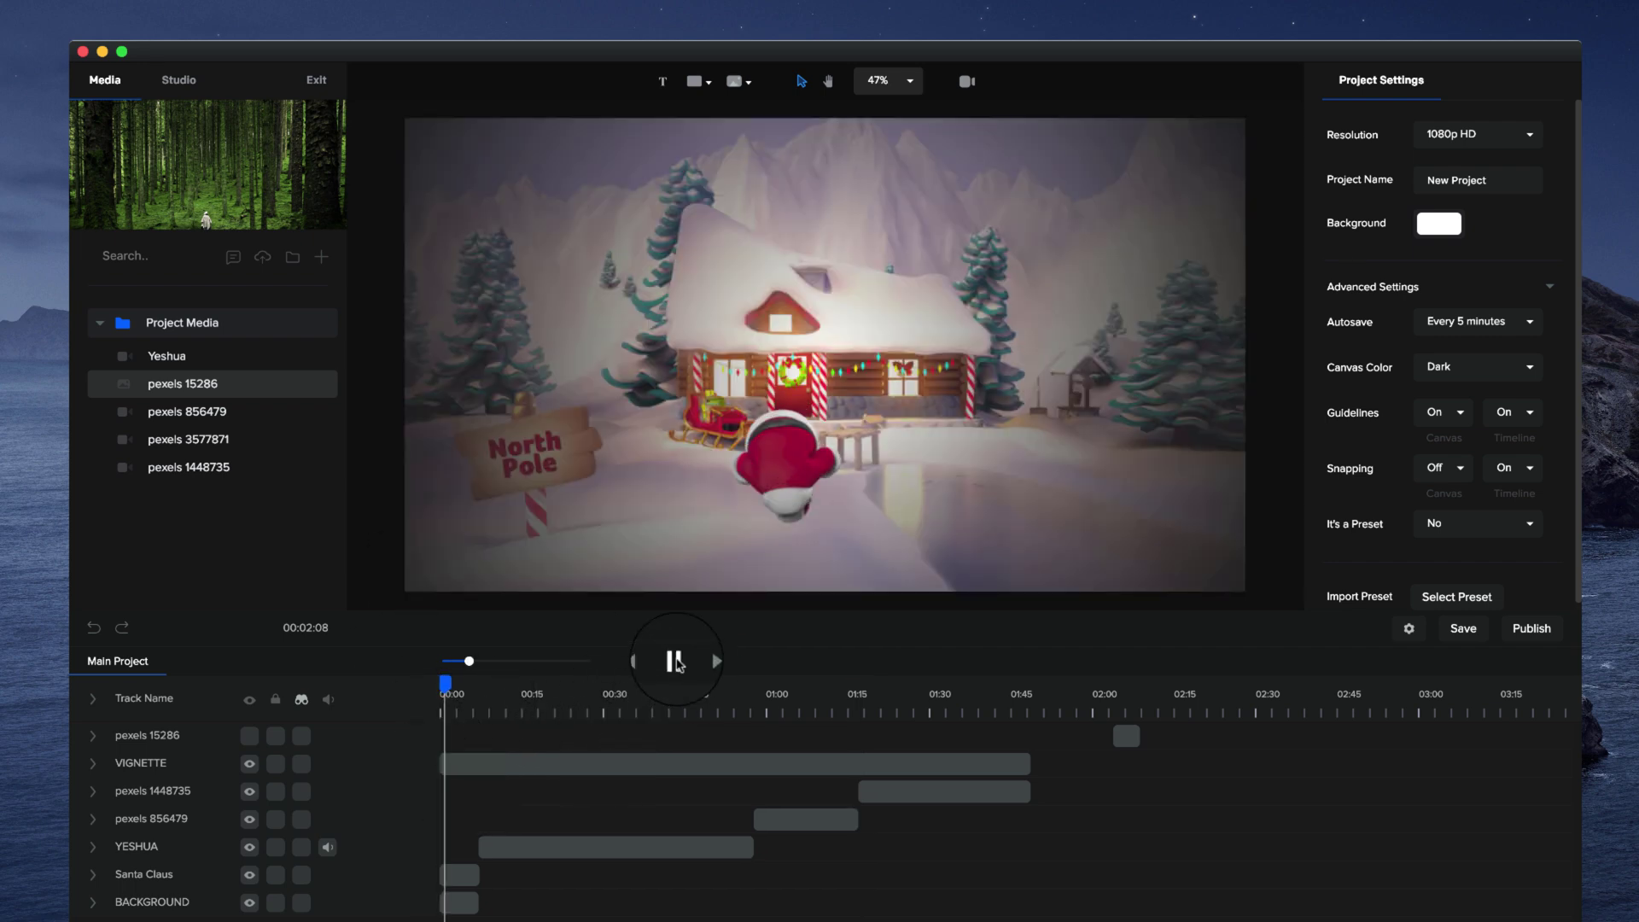
pyautogui.click(640, 340)
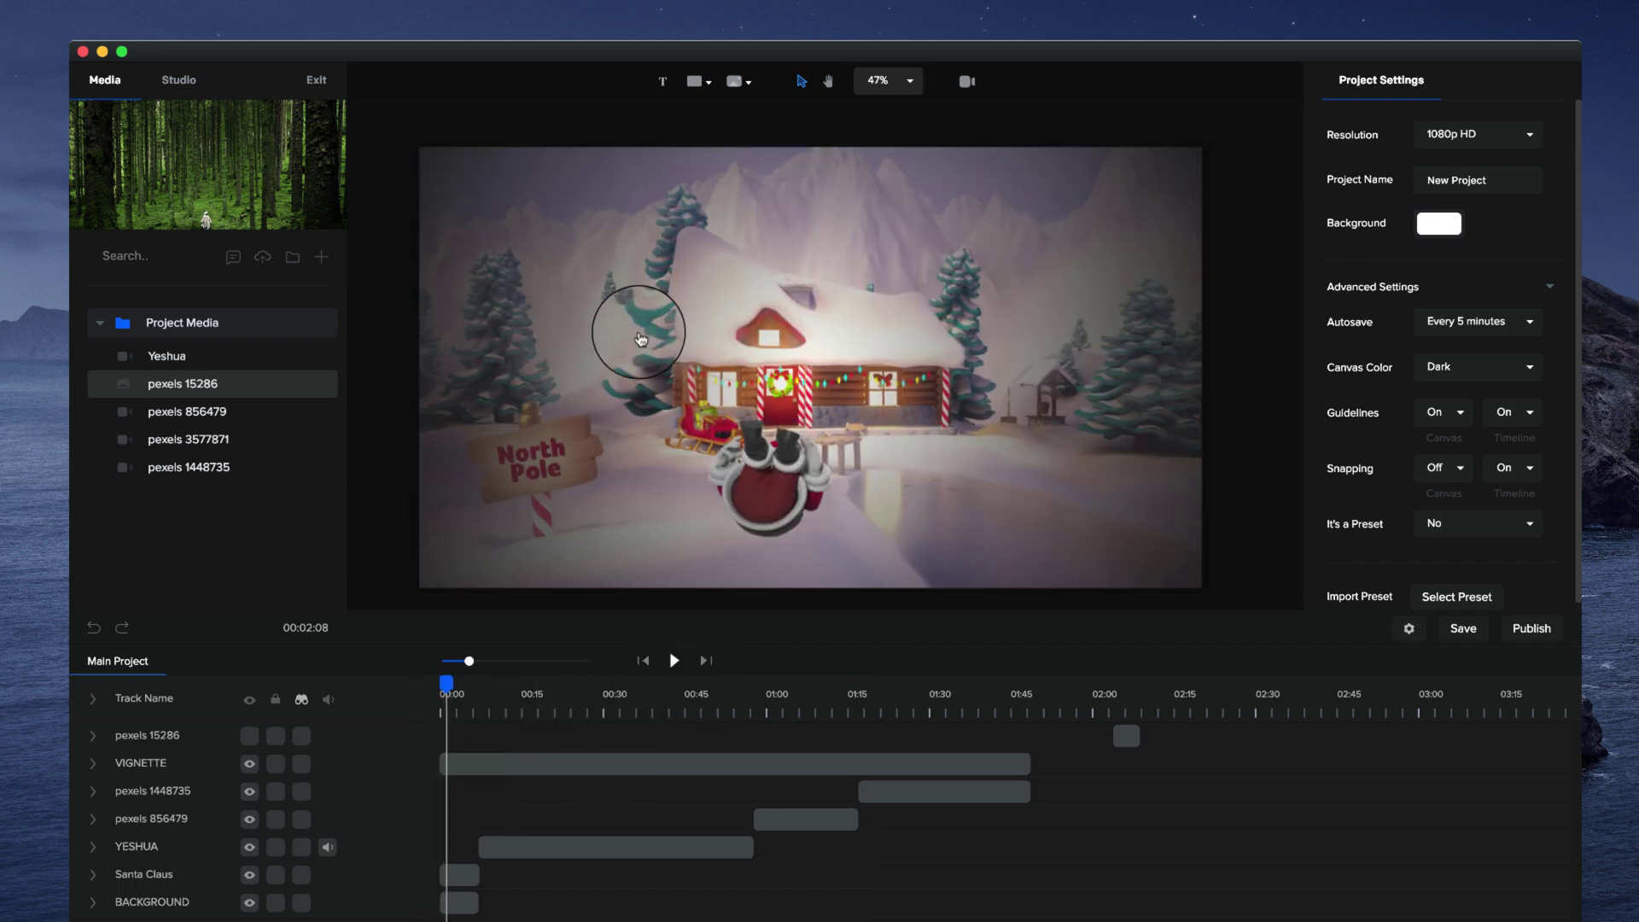
pyautogui.click(606, 698)
pyautogui.moveTo(690, 702); pyautogui.dragTo(909, 697)
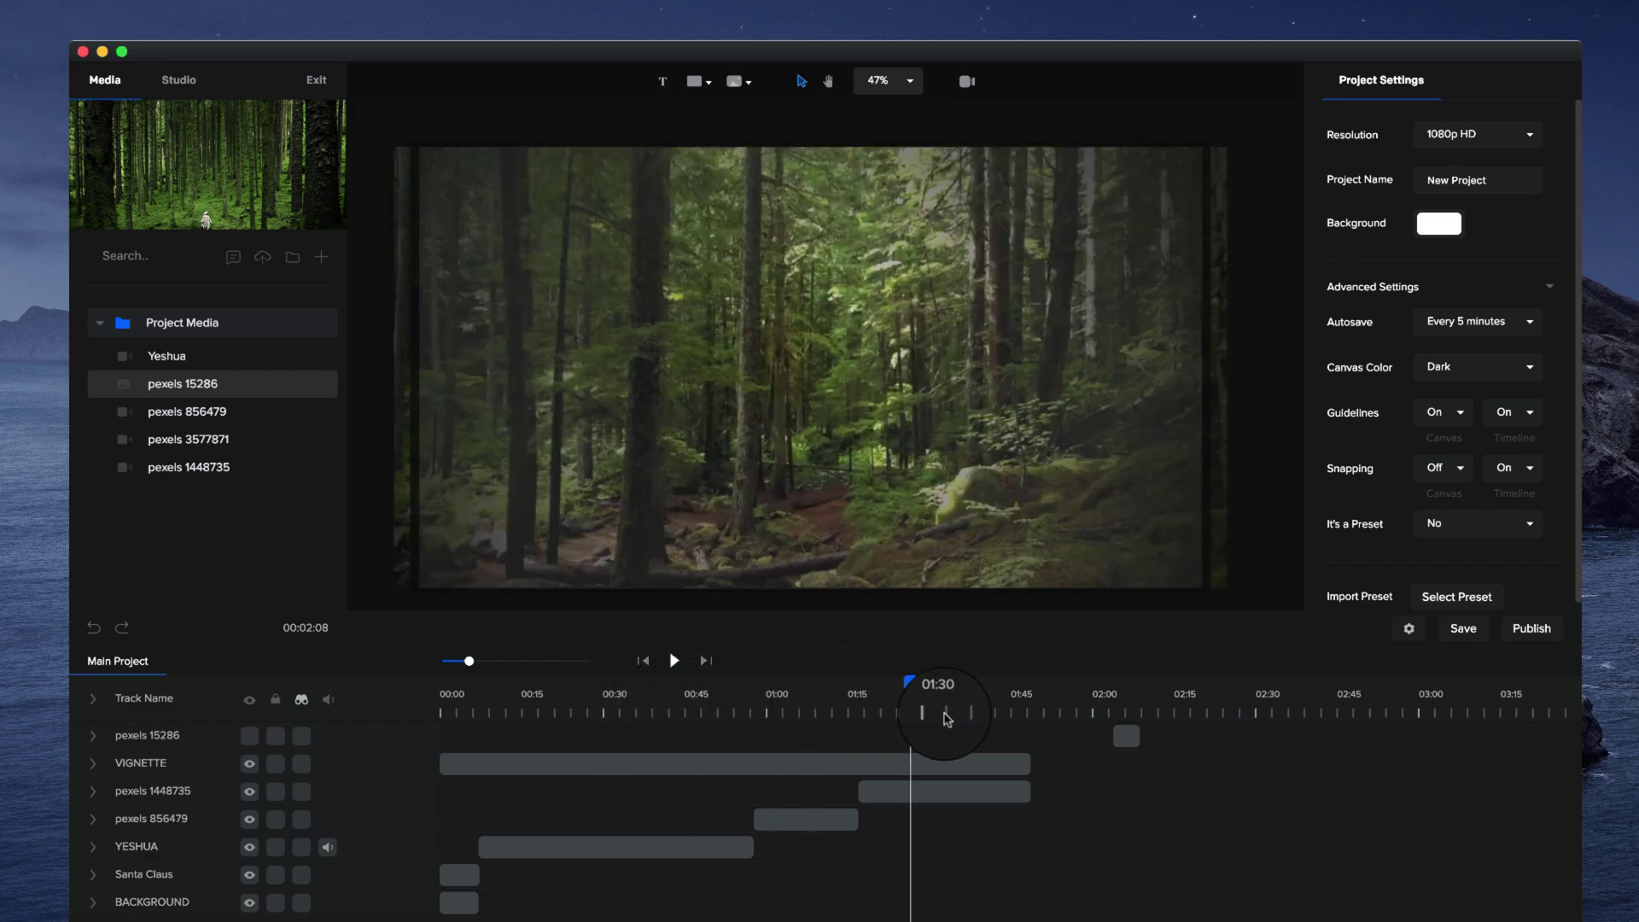
pyautogui.click(944, 796)
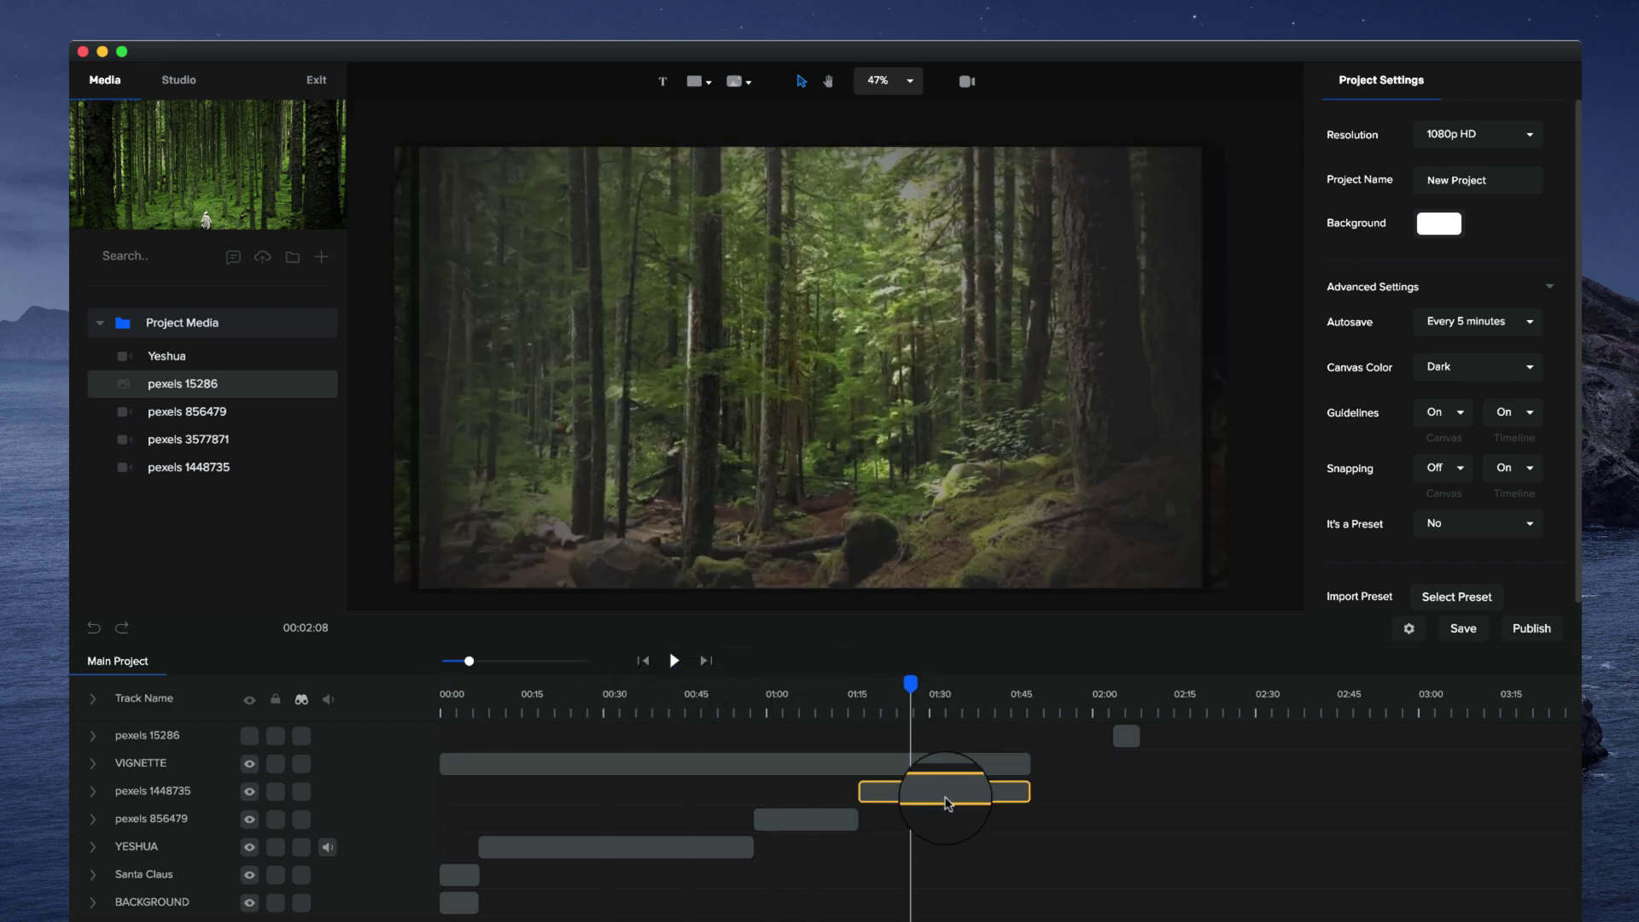